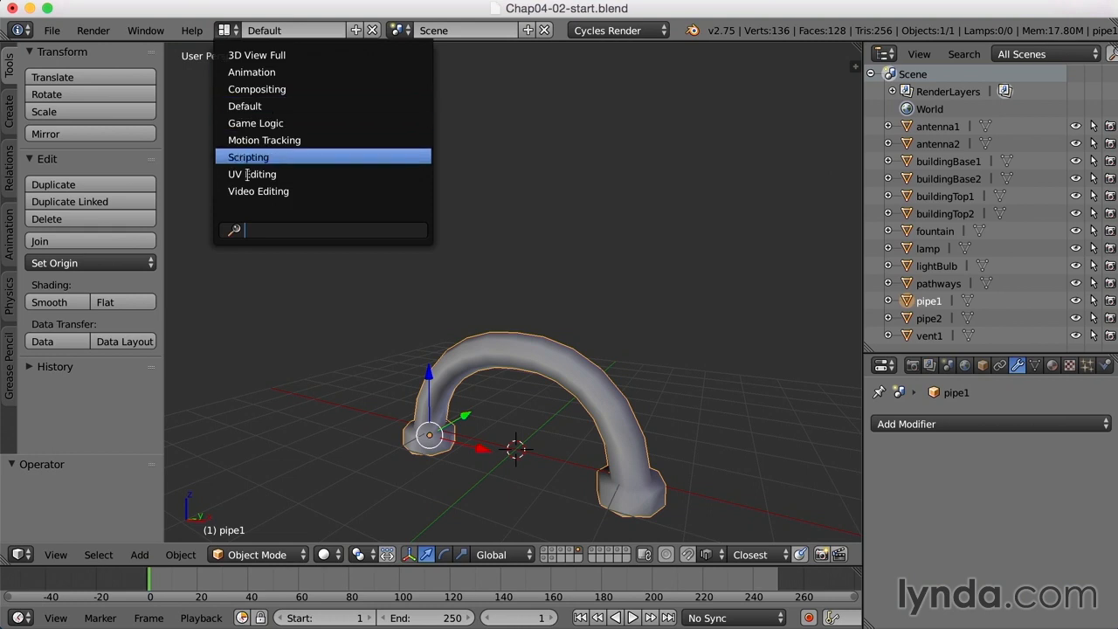
Switch to the UV Editing layout, enter Edit Mode on pipe1 and deselect its whole mesh.
click(276, 175)
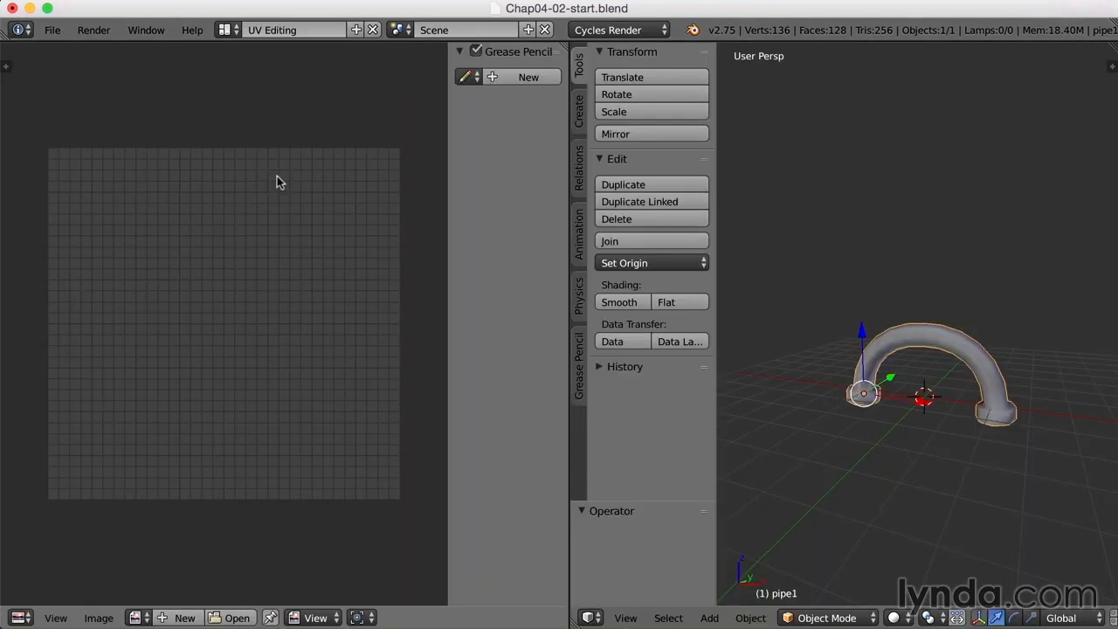
middle_drag(991, 427, 994, 425)
key(Tab)
key(a)
scroll(961, 426, up, 1)
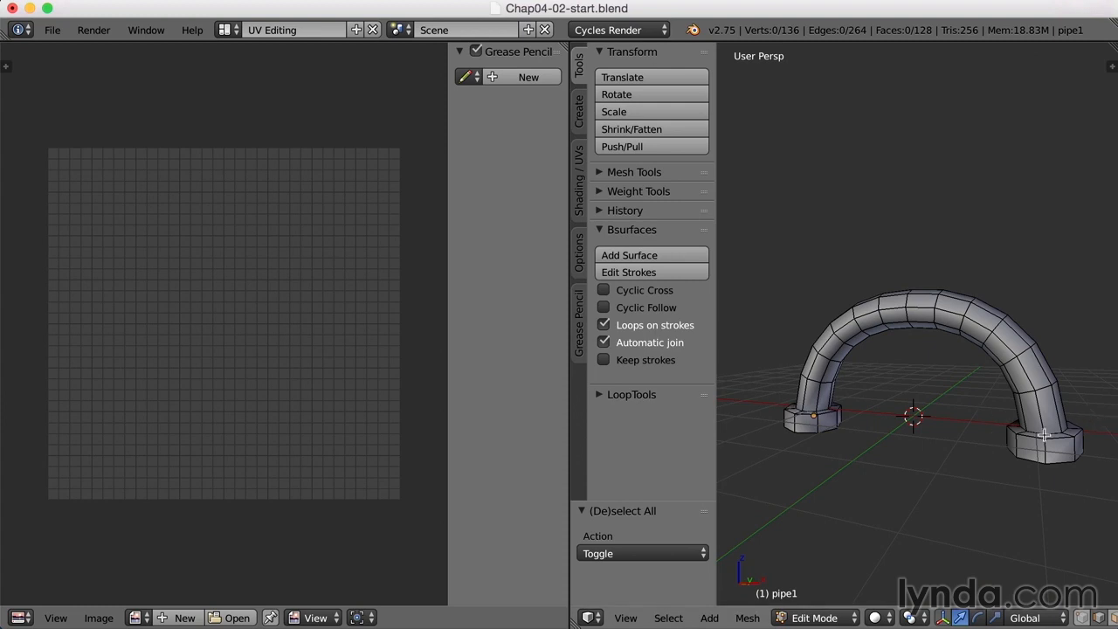
Mark a seam on the lengthwise edge loop along the arch's underside, leaving out its edges on the two end bases.
scroll(939, 437, up, 6)
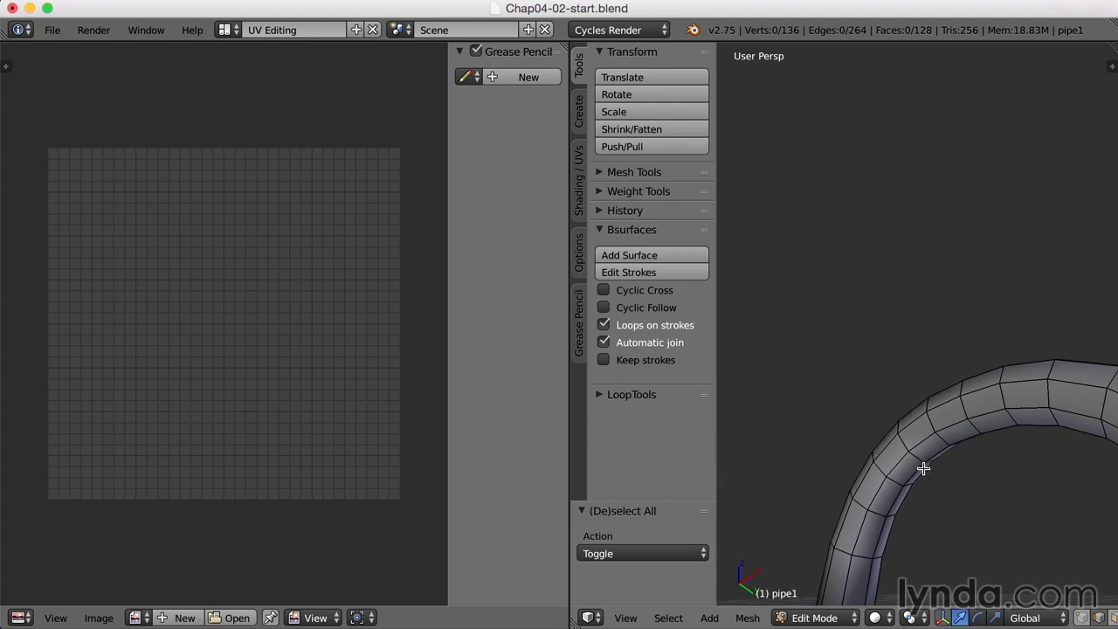
alt+right_click(923, 470)
alt+right_click(914, 472)
middle_drag(947, 481, 930, 437)
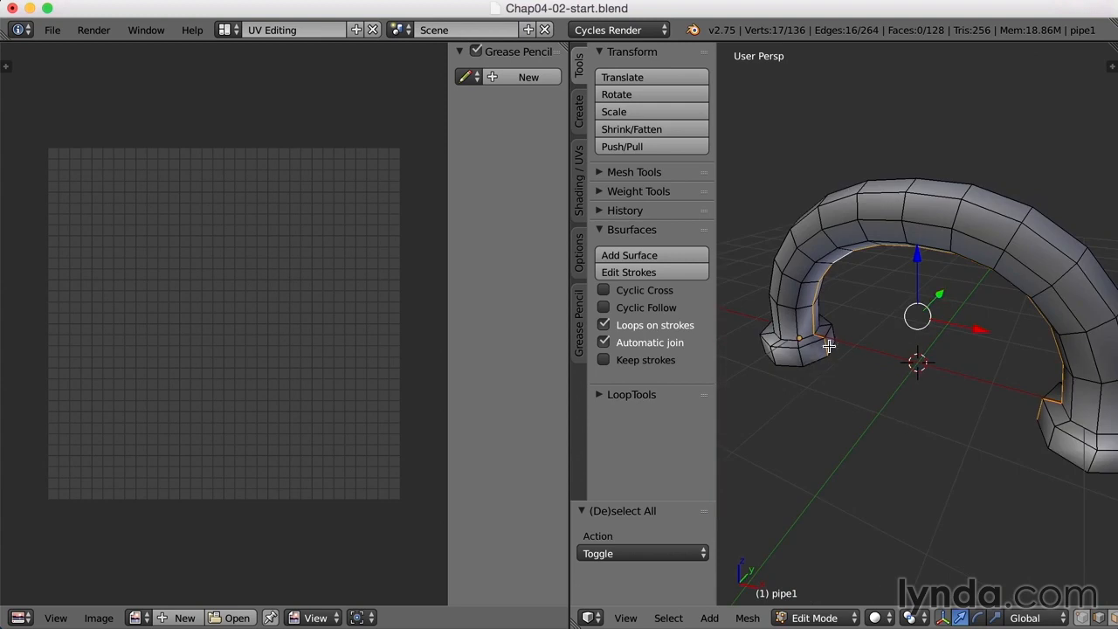
shift+right_click(826, 344)
middle_drag(892, 393, 996, 339)
shift+right_click(974, 361)
shift+right_click(992, 324)
middle_drag(1018, 384, 951, 327)
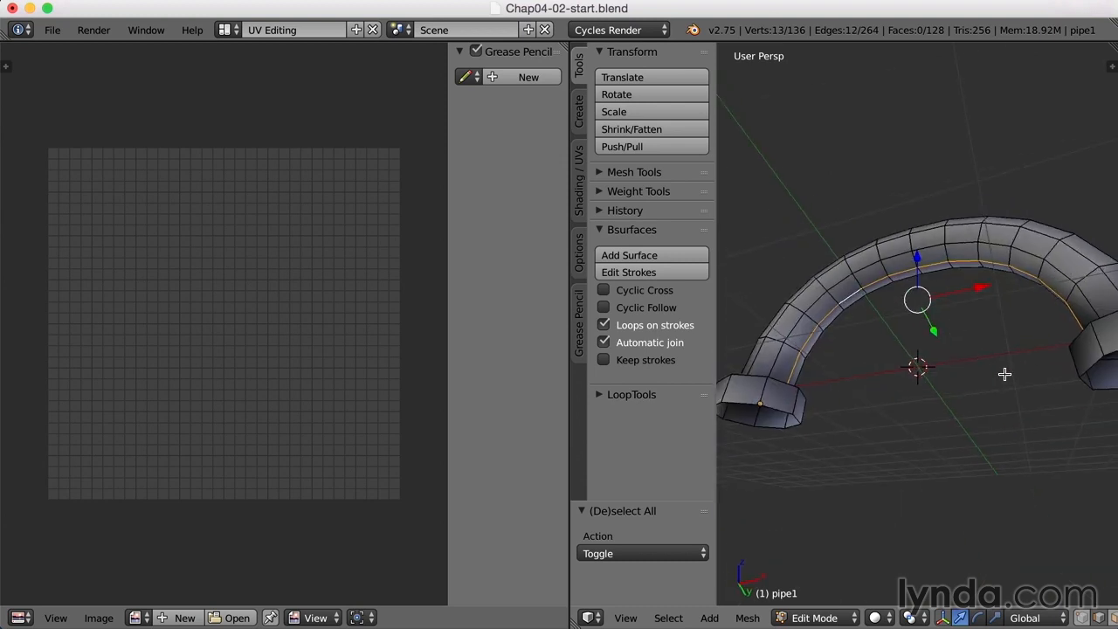
key(ctrl+e)
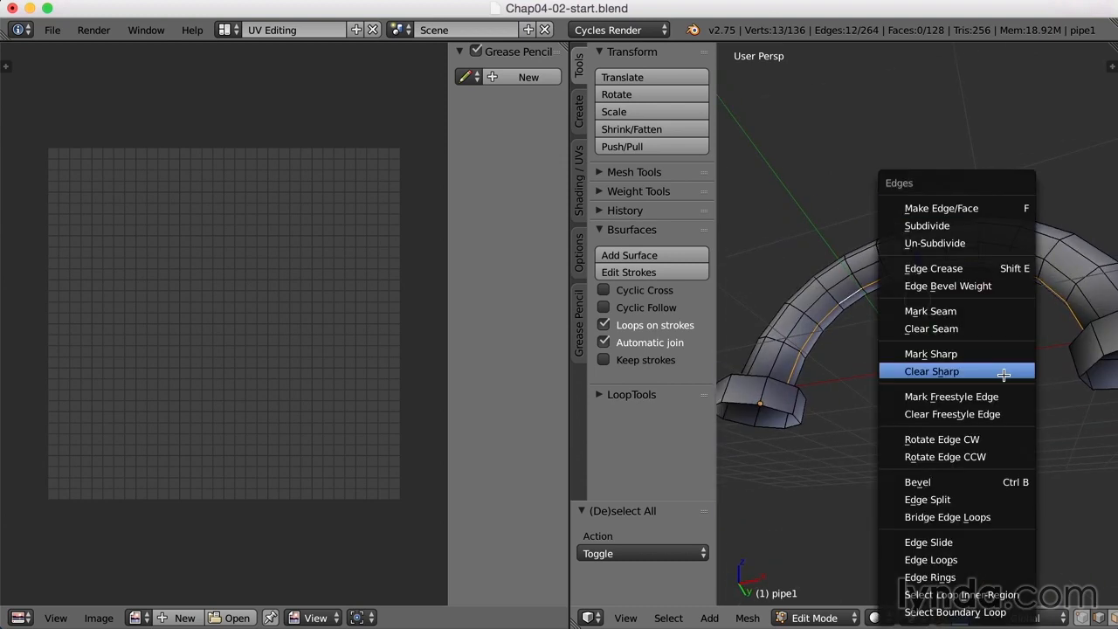
click(964, 311)
Mark seams on the two edge loops where the arched pipe meets its end bases.
middle_drag(879, 364, 893, 437)
alt+right_click(787, 363)
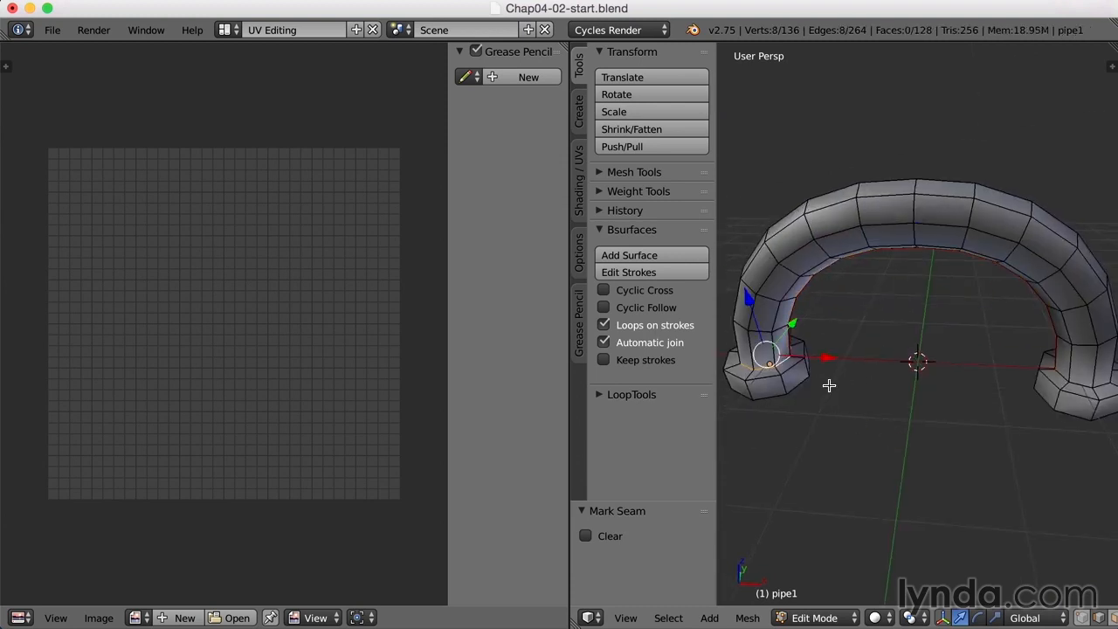
alt+shift+right_click(1080, 385)
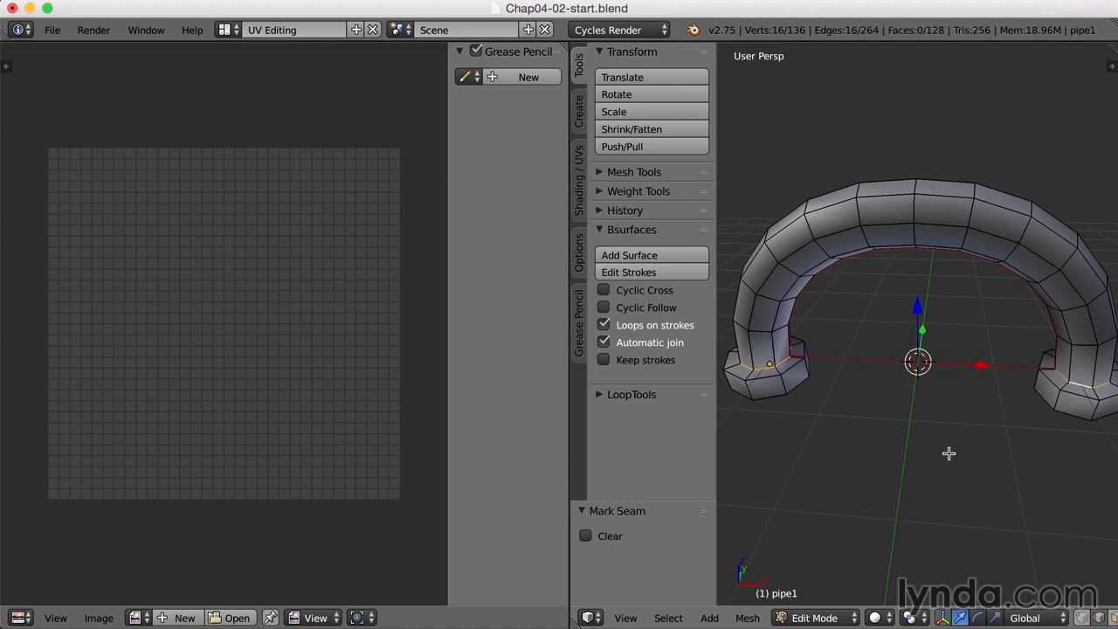
key(ctrl+e)
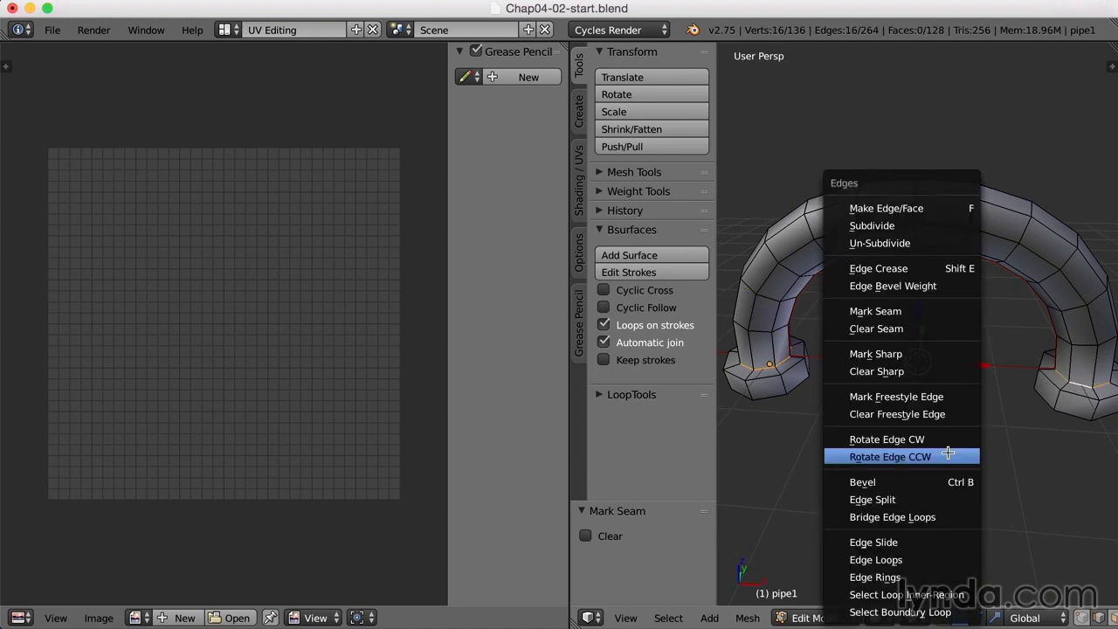
click(902, 311)
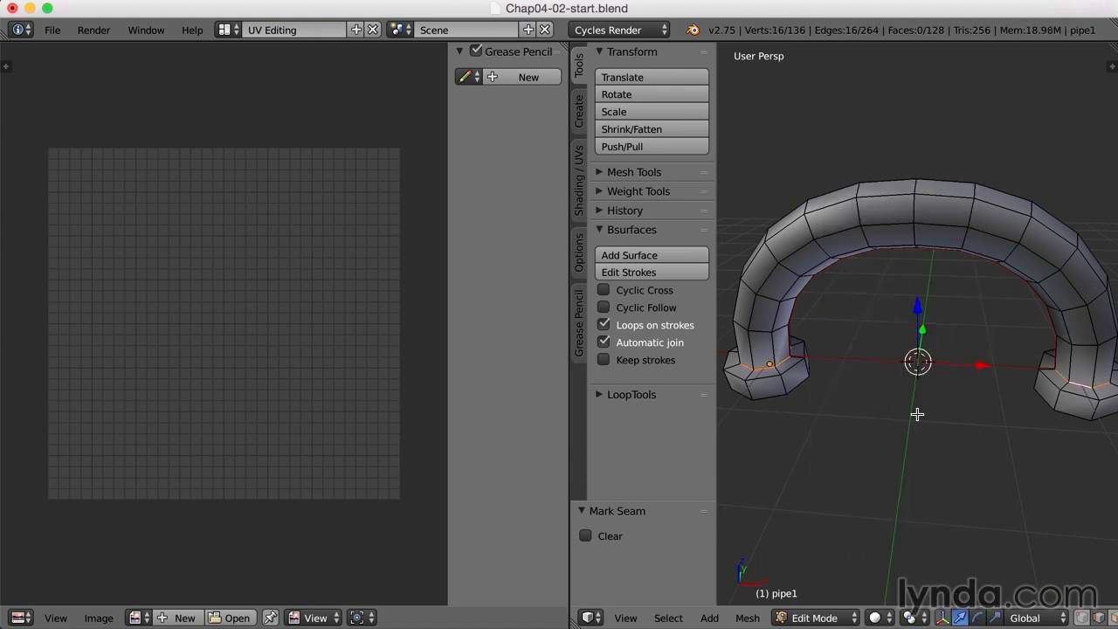
Select the entire pipe1 mesh and unwrap it along the marked seams.
key(a)
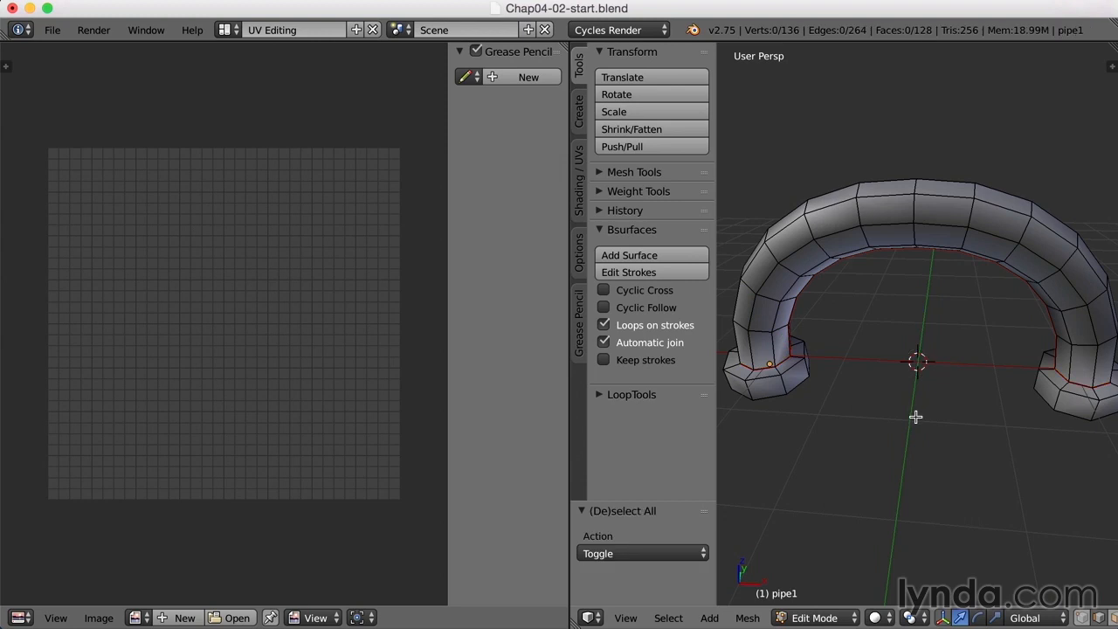
key(a)
middle_drag(883, 442, 894, 424)
key(u)
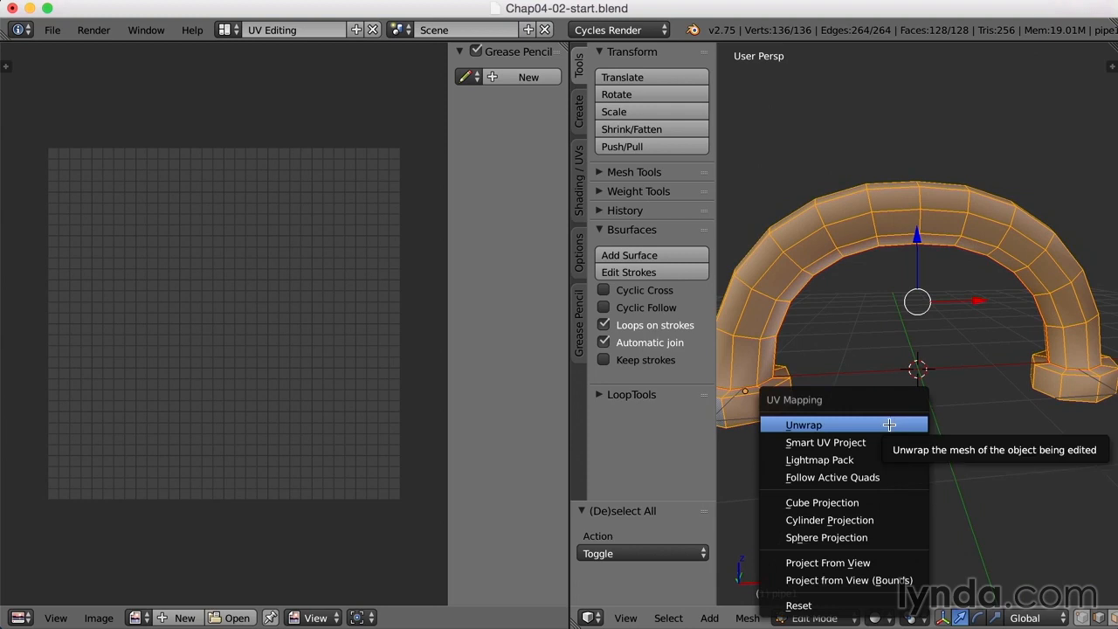
click(861, 426)
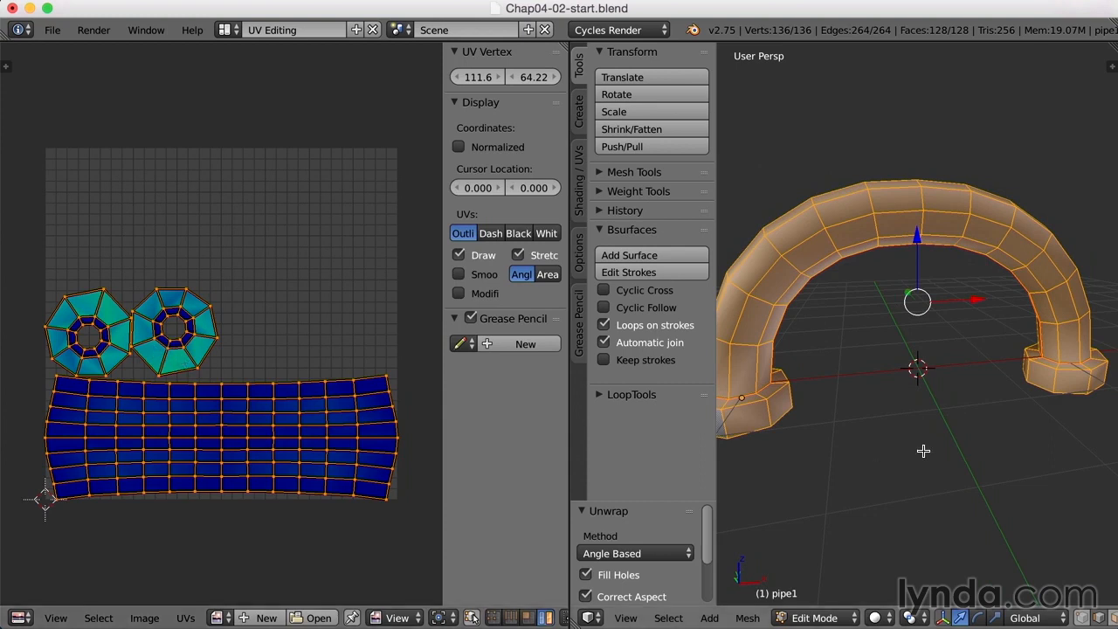
Return to the Default layout in Object Mode, show the layer containing pipe2 and select pipe2.
click(225, 30)
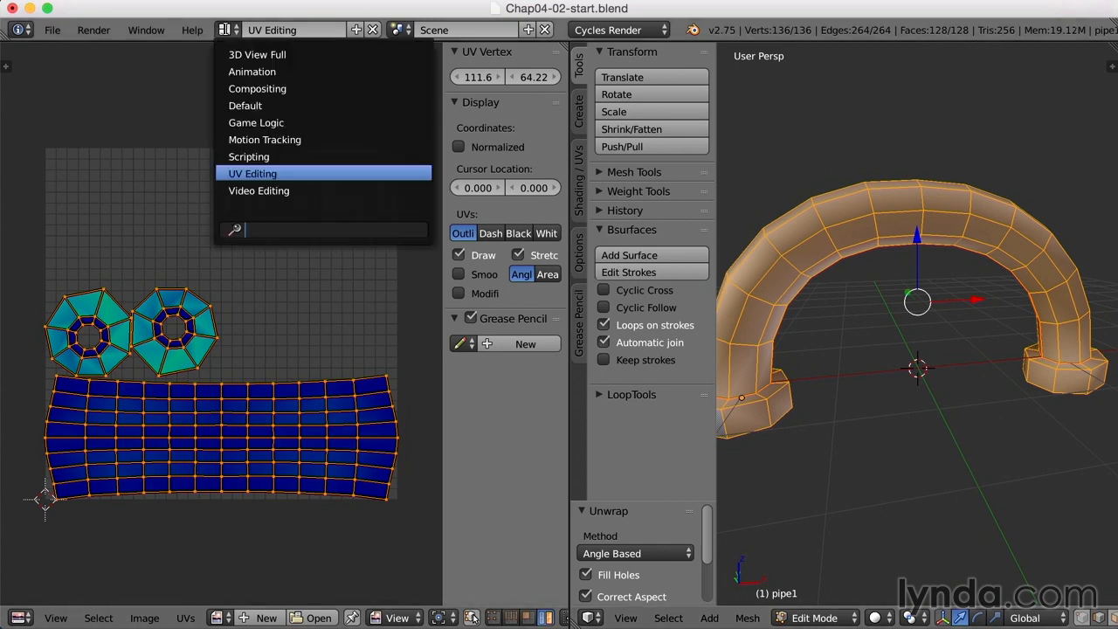
click(246, 105)
key(Tab)
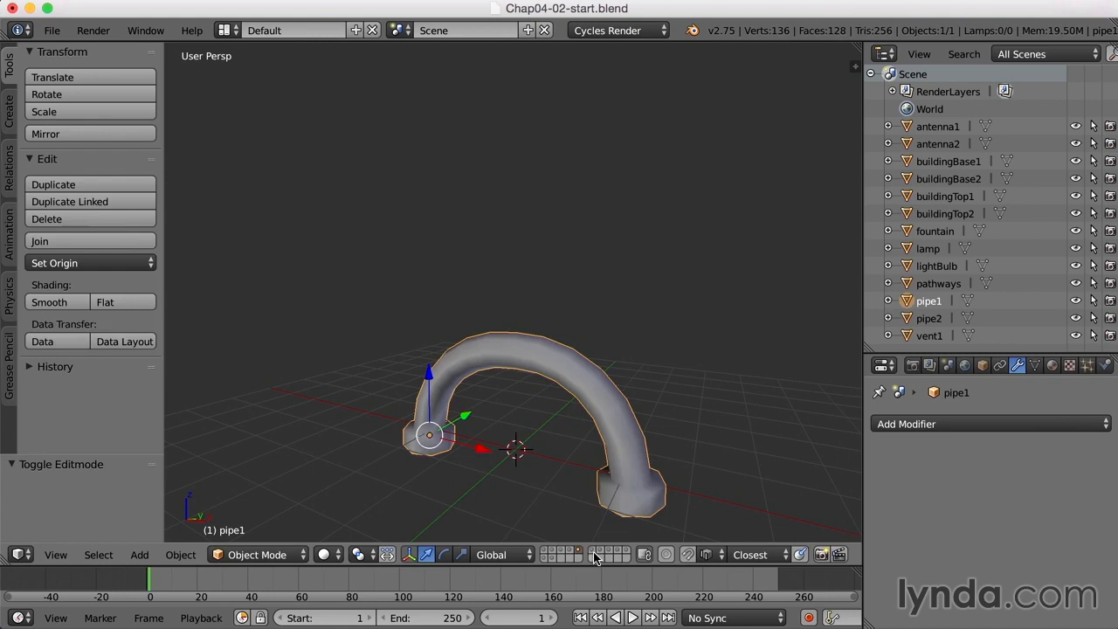
click(594, 551)
right_click(552, 428)
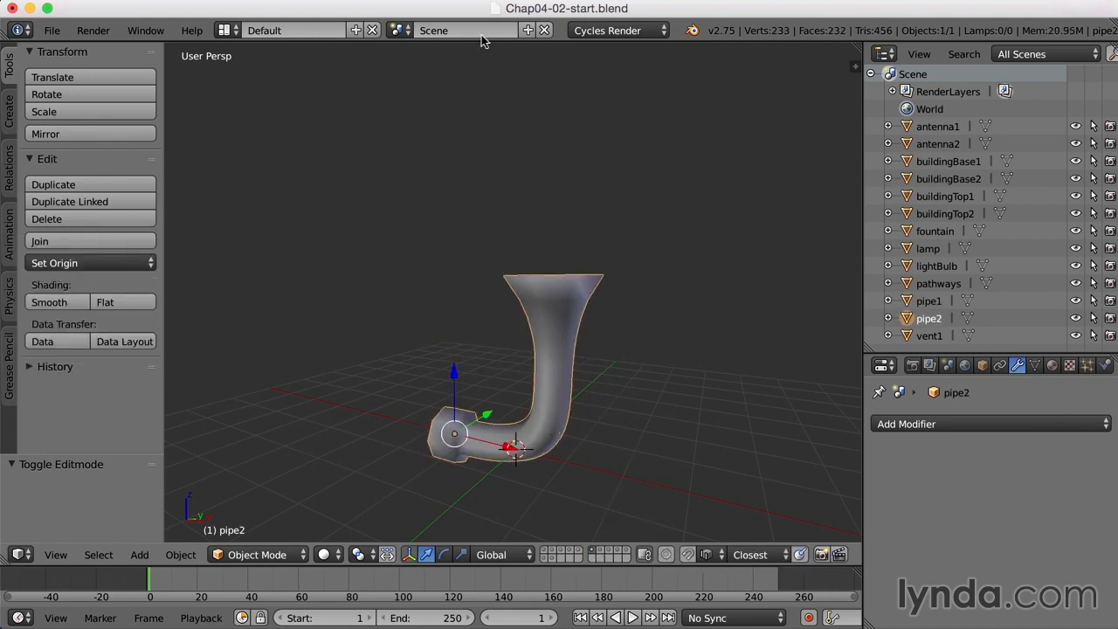
Switch to the UV Editing layout and enter Edit Mode on pipe2.
click(226, 30)
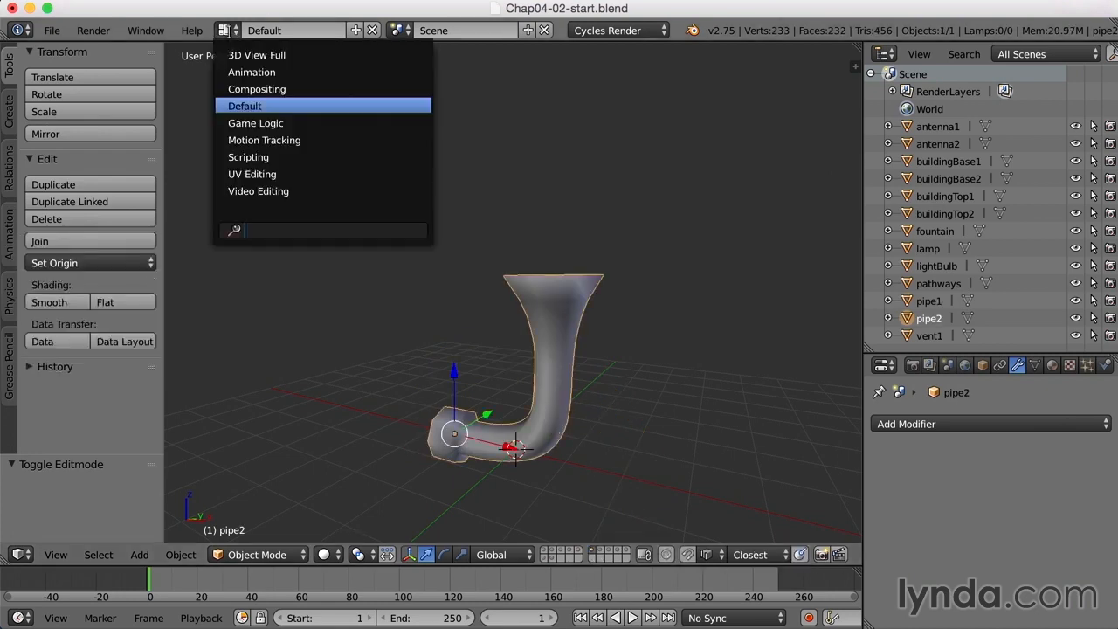
click(249, 174)
middle_drag(918, 327, 905, 350)
key(Tab)
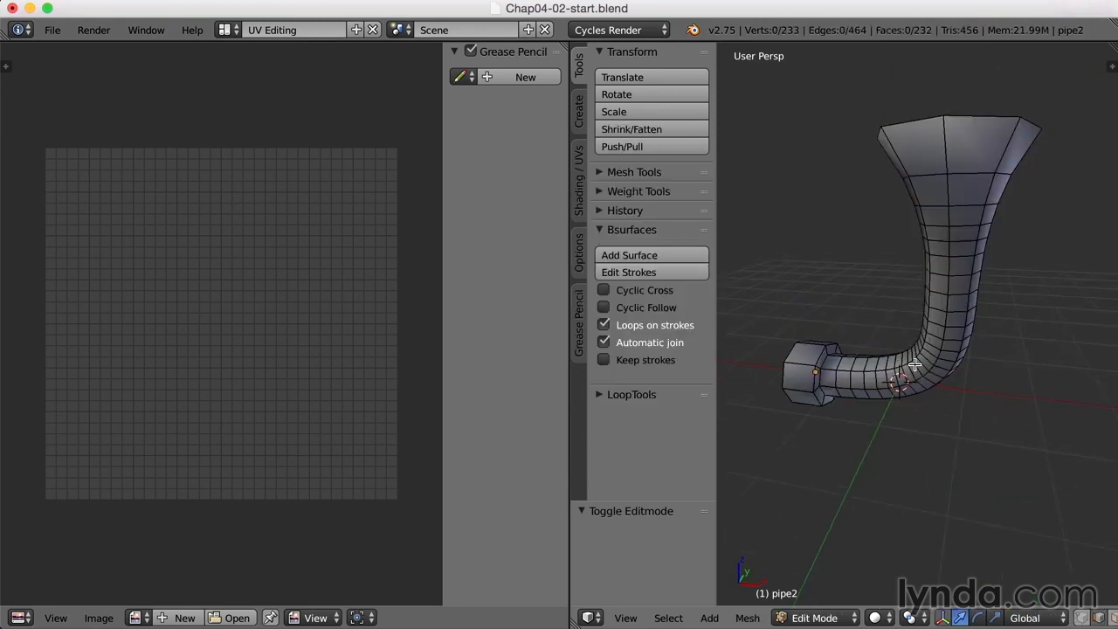
Examine pipe2's bend, end collar and flared opening from several angles to plan the seam placement.
mouse_move(985, 355)
middle_down()
mouse_move(946, 399)
mouse_move(979, 362)
mouse_move(1021, 355)
mouse_move(993, 358)
middle_up()
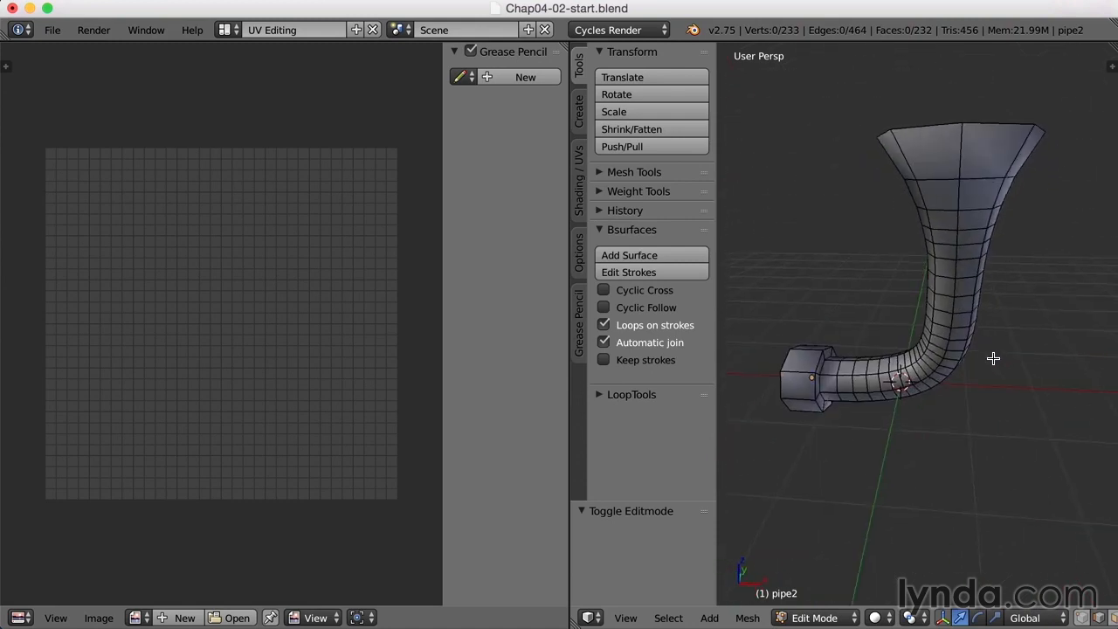
middle_drag(851, 394, 903, 407)
middle_drag(917, 319, 945, 315)
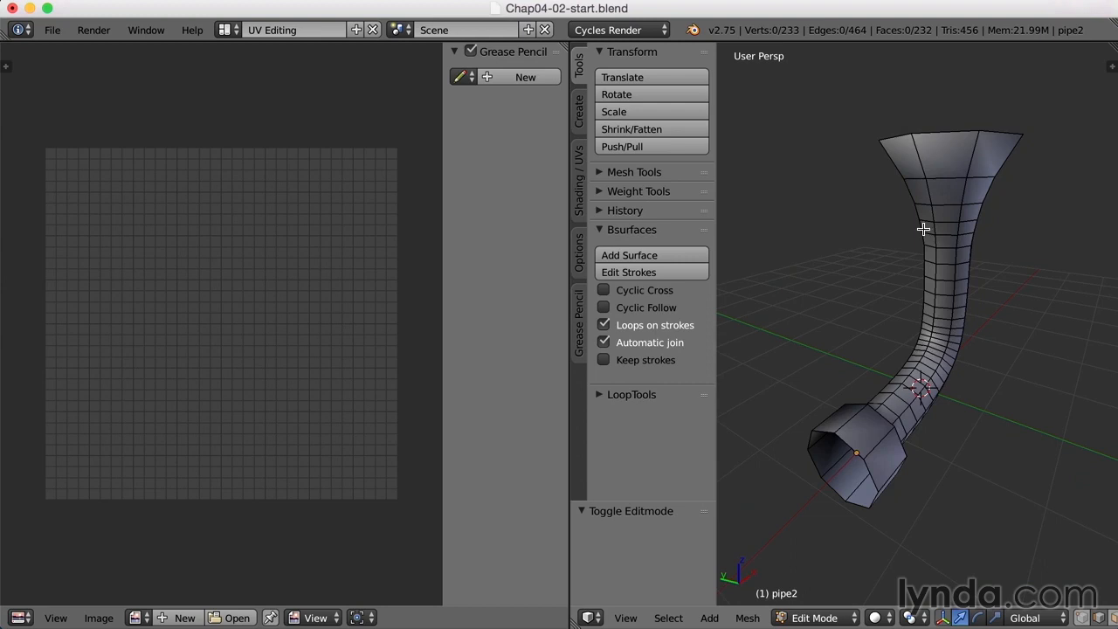
middle_drag(977, 407, 854, 447)
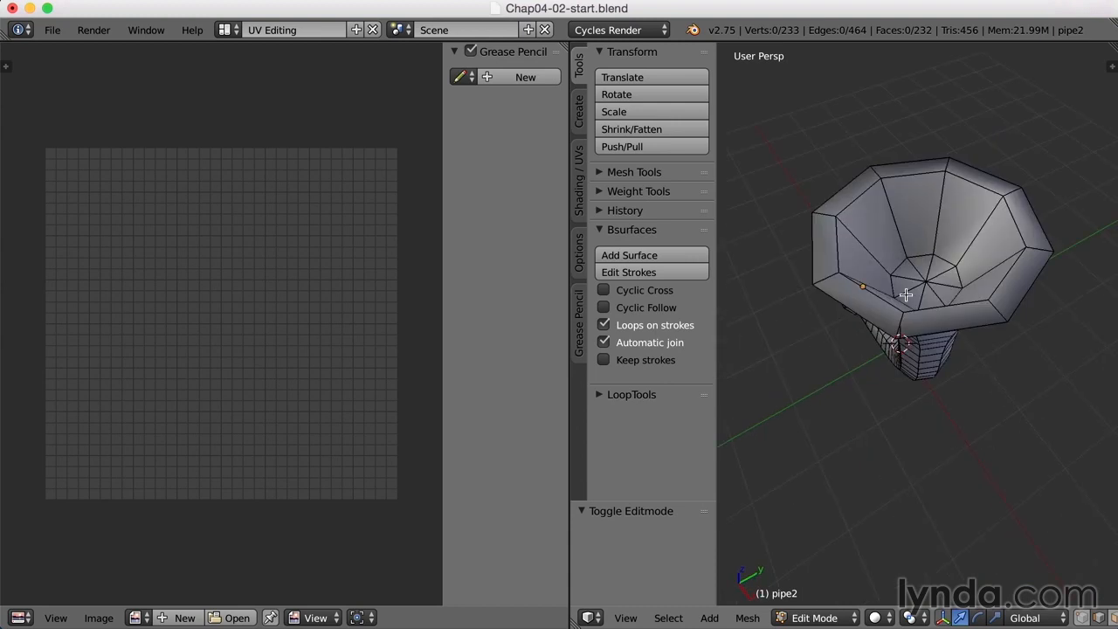
middle_drag(806, 356, 846, 324)
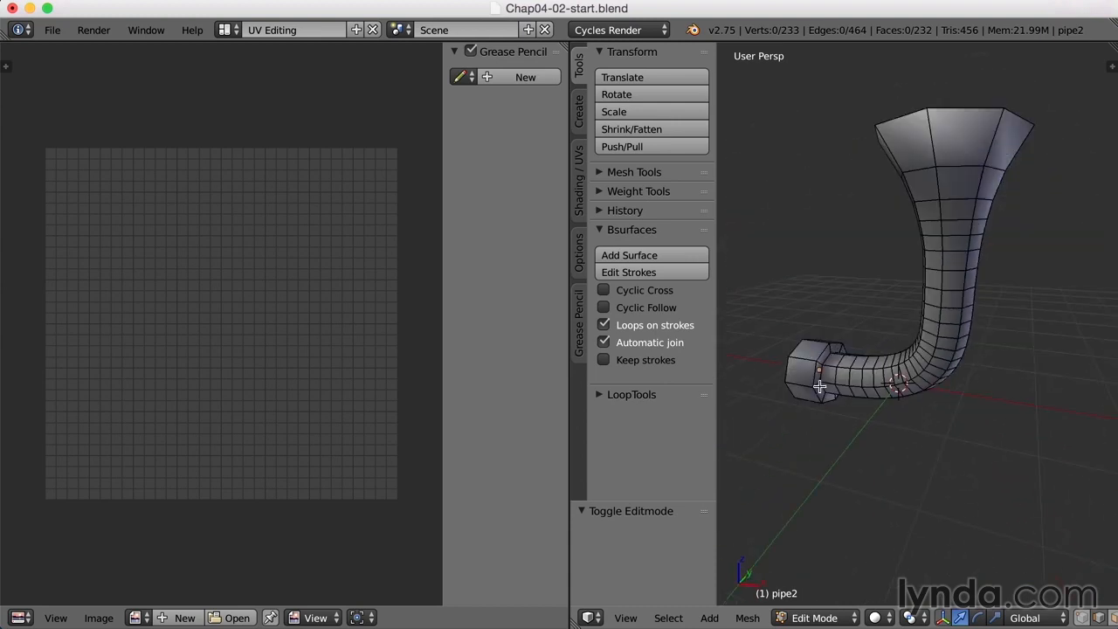
middle_drag(833, 395, 895, 385)
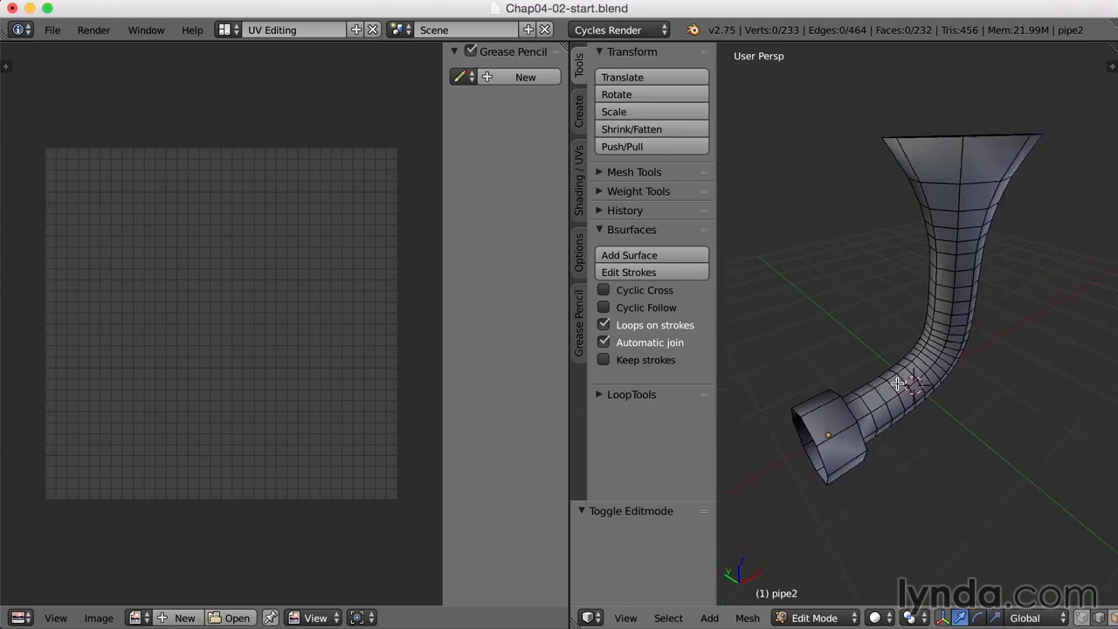
scroll(896, 386, up, 2)
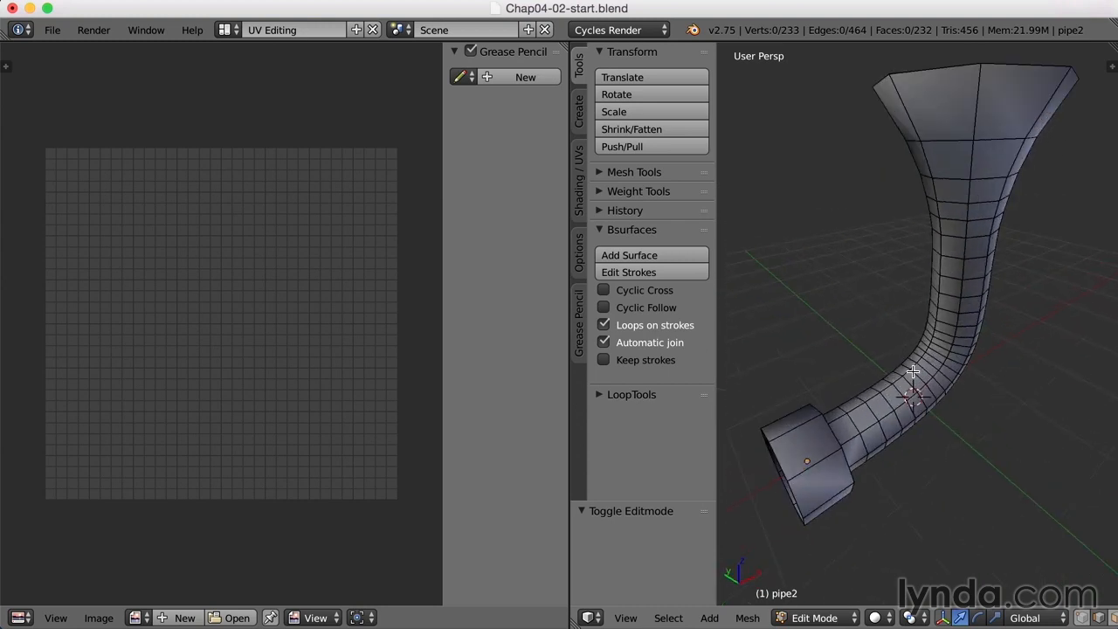
Mark seams on pipe2's lengthwise loop along the inner bend, the loop at the collar and the outer rim, excluding edges inside the flare.
alt+right_click(878, 399)
middle_drag(878, 399, 873, 395)
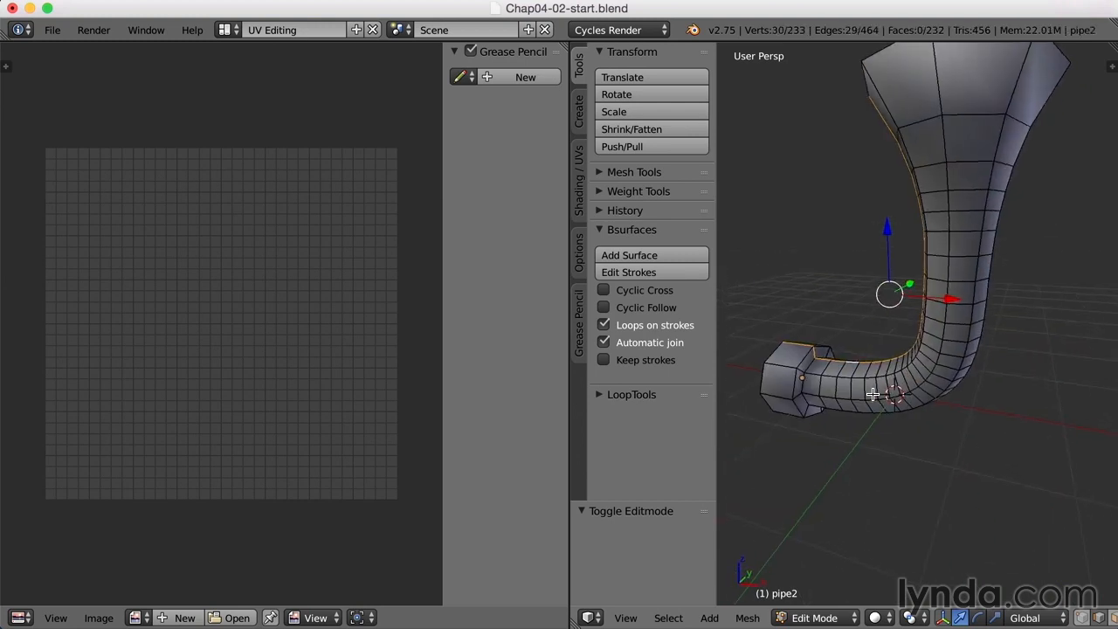
alt+shift+right_click(810, 365)
middle_drag(860, 426, 825, 350)
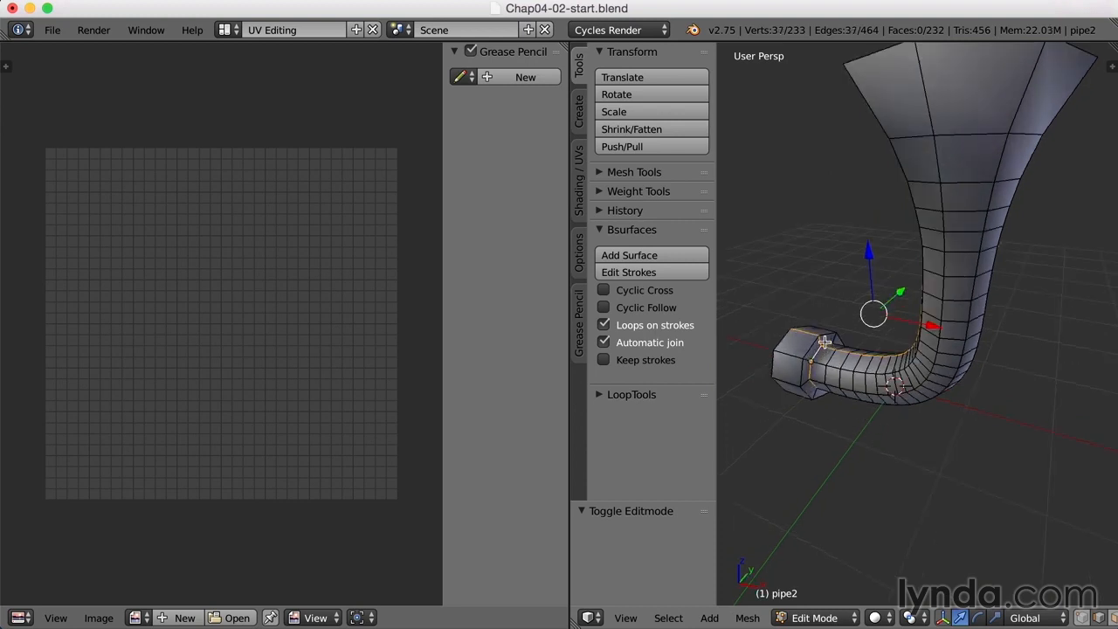
middle_drag(825, 346, 824, 343)
middle_drag(854, 400, 977, 322)
shift+right_click(885, 211)
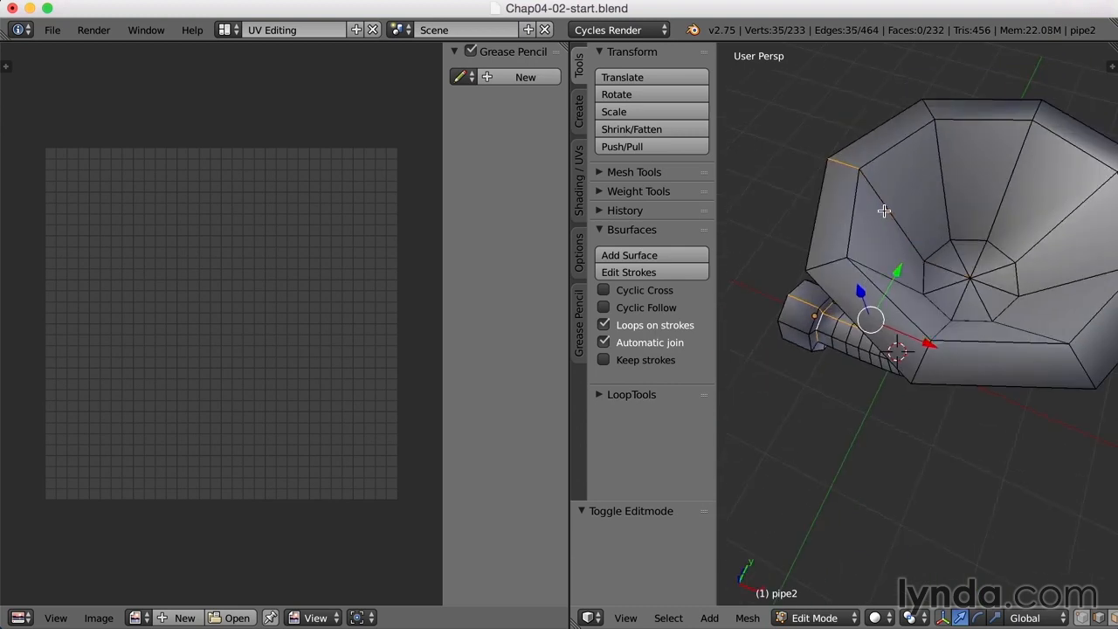
shift+right_click(849, 163)
alt+shift+right_click(818, 220)
middle_drag(875, 382, 899, 386)
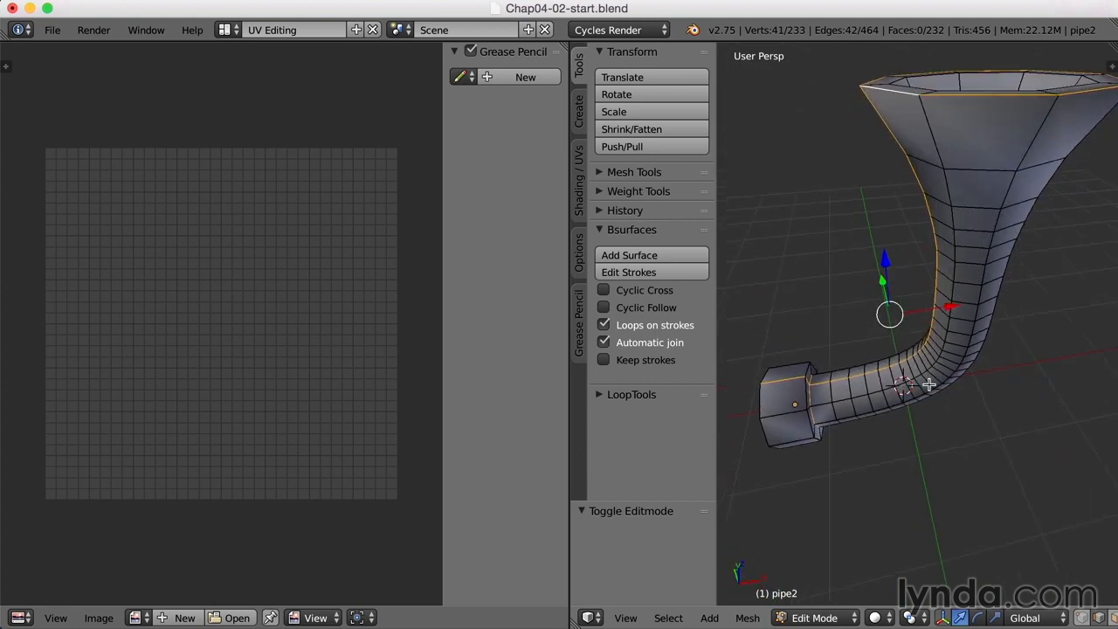
key(ctrl+e)
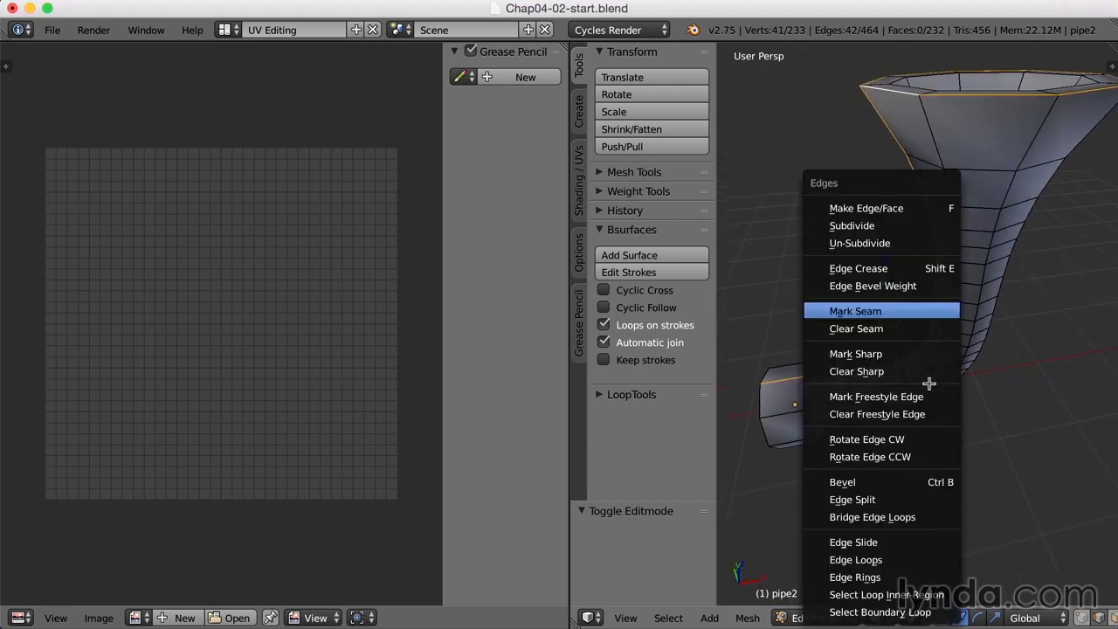
click(897, 311)
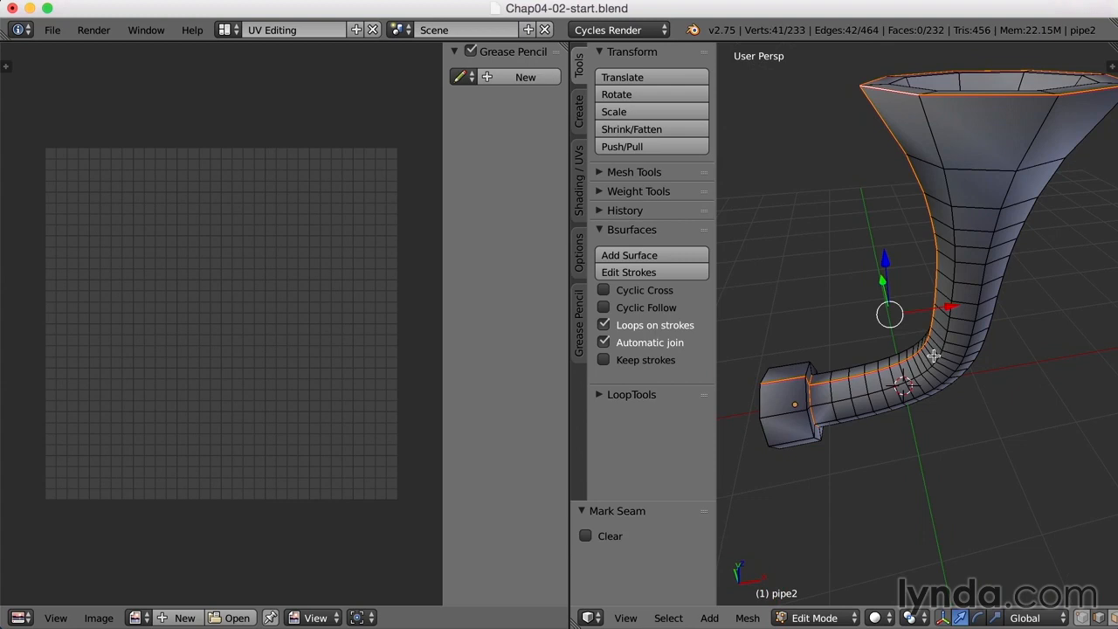
Select the entire pipe2 mesh, unwrap it along its seams and return to Object Mode.
key(a)
key(a)
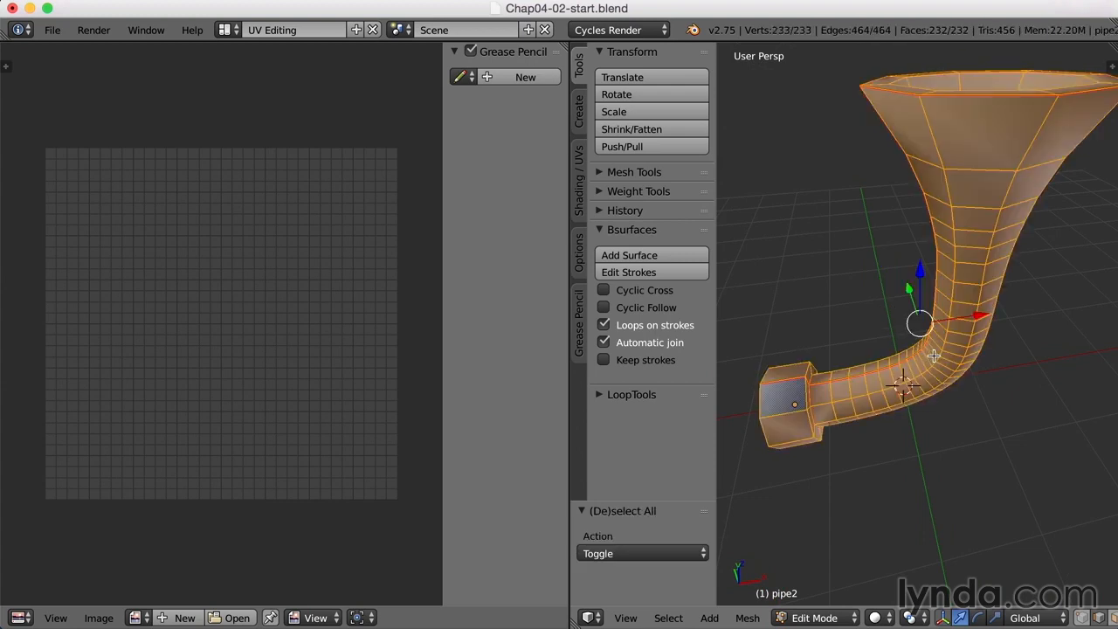
middle_drag(921, 364, 937, 365)
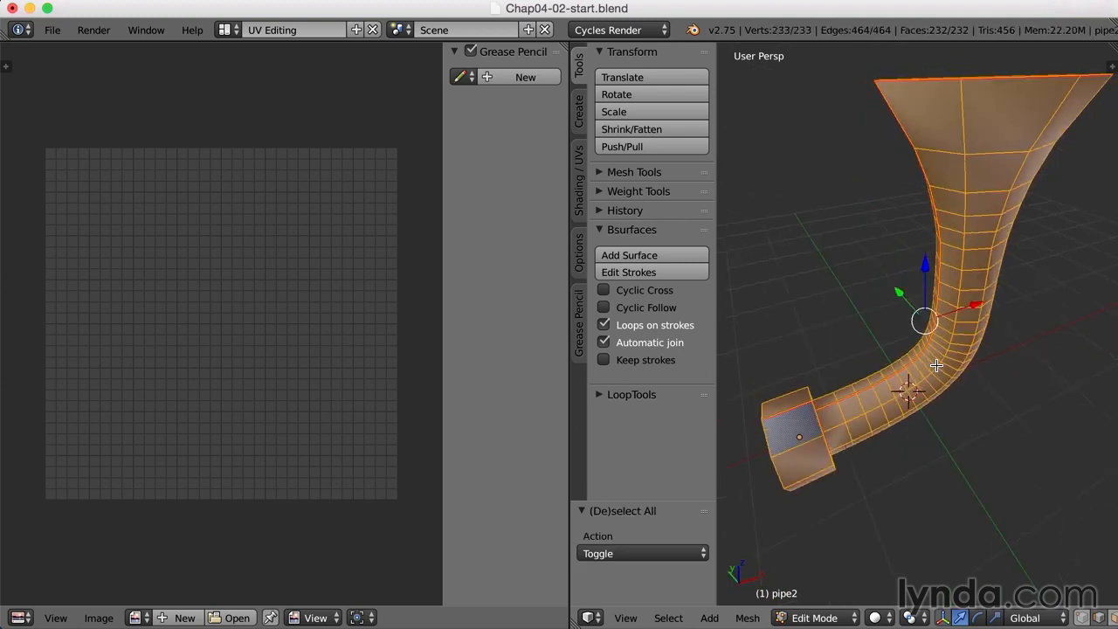
key(u)
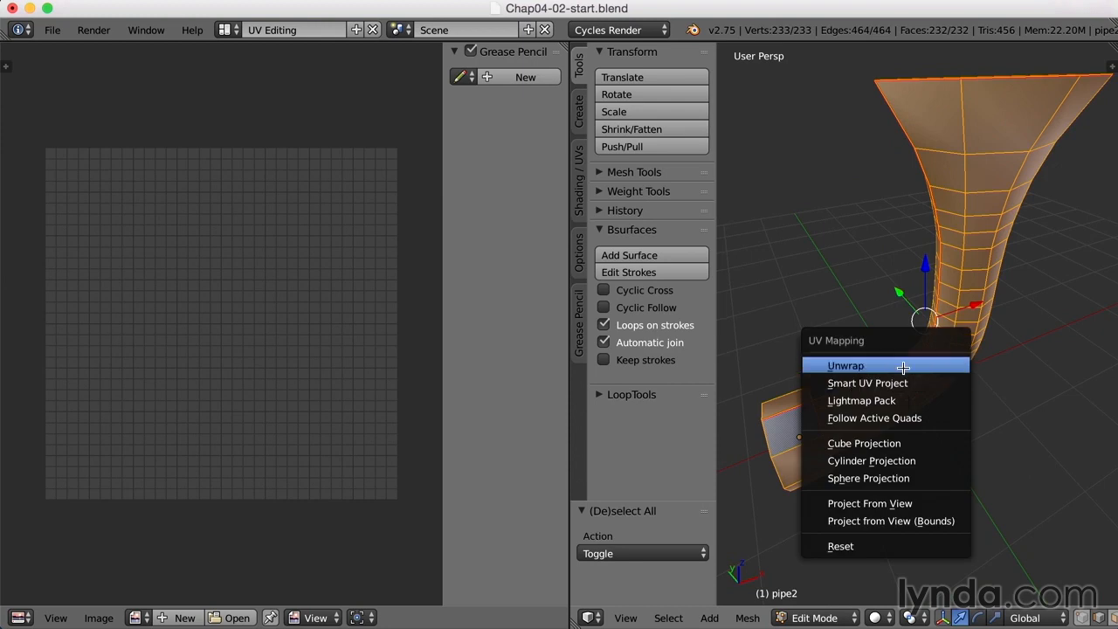
click(903, 368)
scroll(905, 418, down, 5)
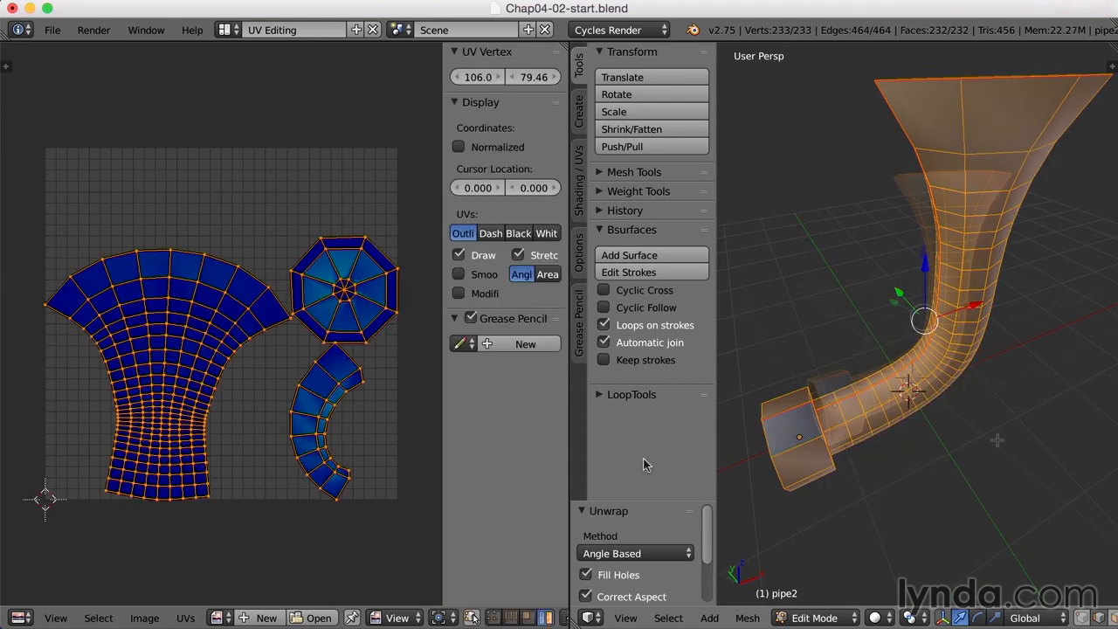
key(Tab)
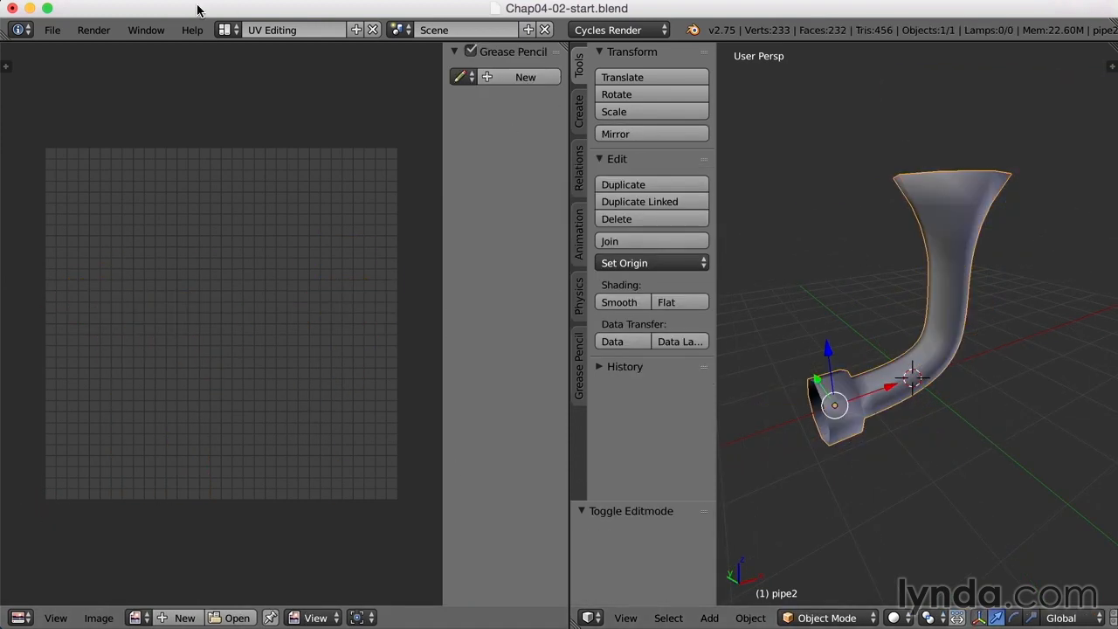
Display the layer holding vent1 from the Default layout, and return to UV Editing with a wider 3D viewport.
click(225, 30)
click(239, 105)
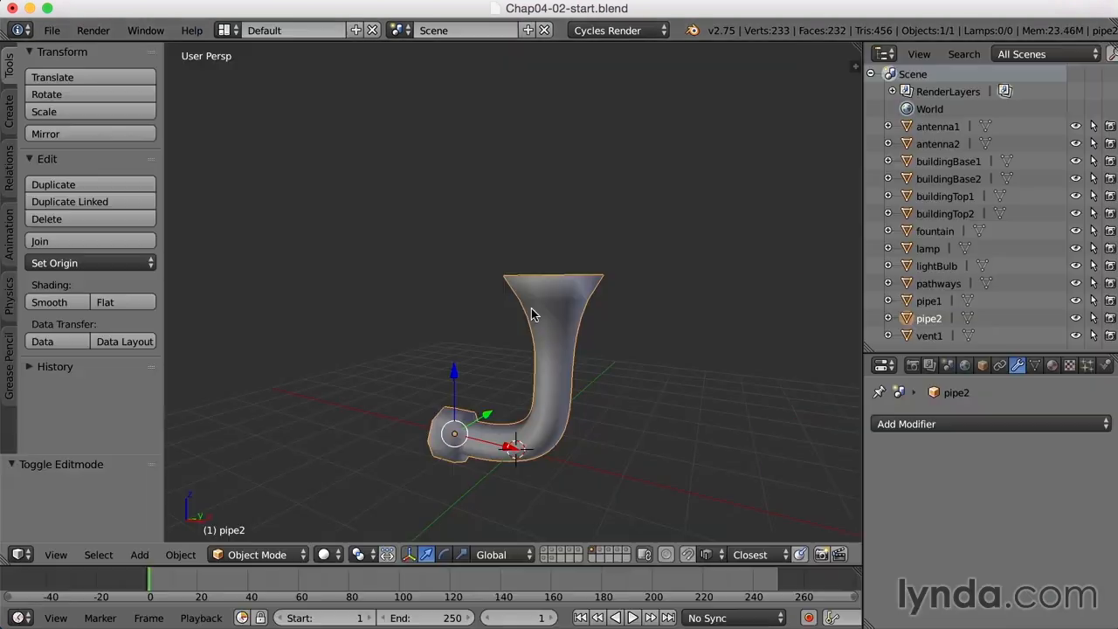
click(601, 551)
scroll(627, 365, down, 3)
middle_drag(655, 370, 577, 358)
click(229, 29)
click(262, 173)
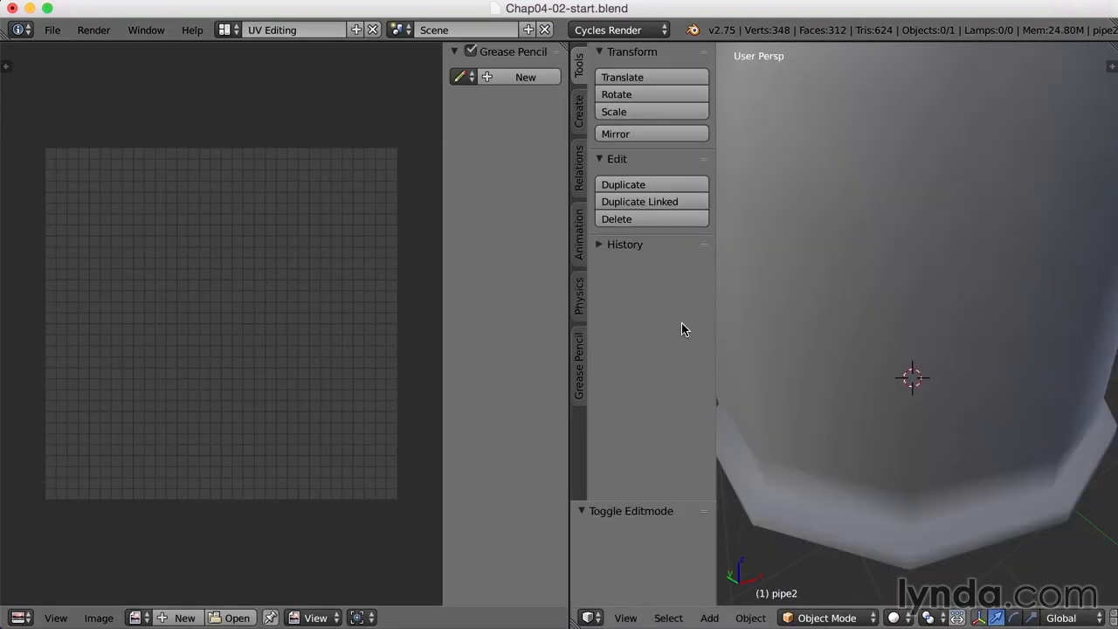
drag(571, 315, 443, 311)
Enter Edit Mode on vent1 with nothing selected and examine its bend, base and louvered opening.
middle_drag(731, 332, 835, 334)
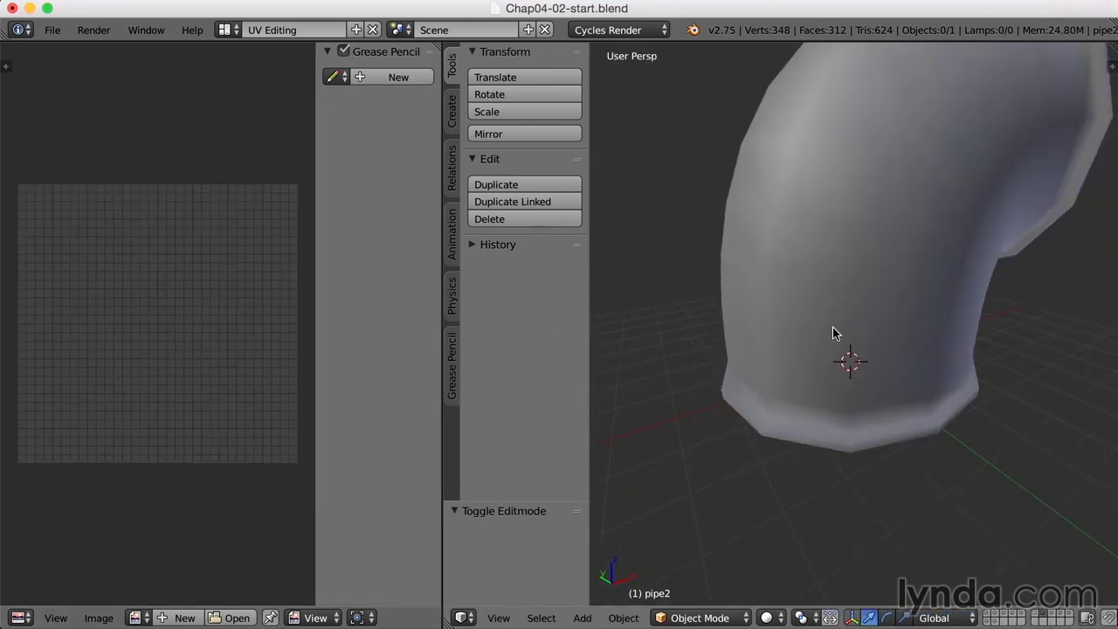
middle_drag(900, 295, 801, 355)
middle_drag(795, 471, 872, 477)
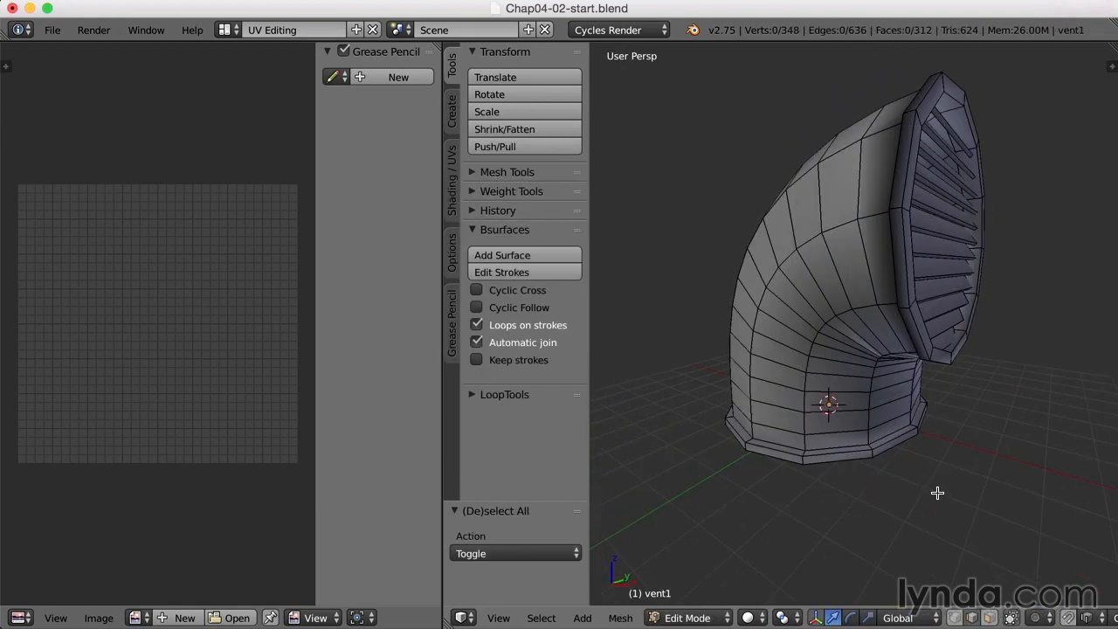
middle_drag(938, 493, 918, 349)
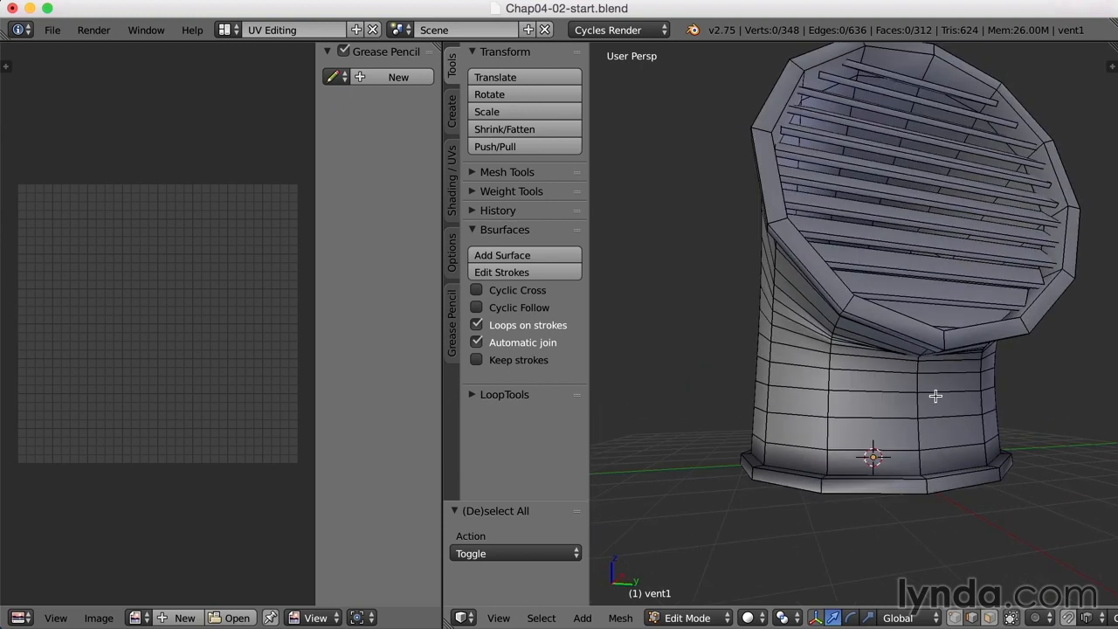
middle_drag(876, 411, 936, 394)
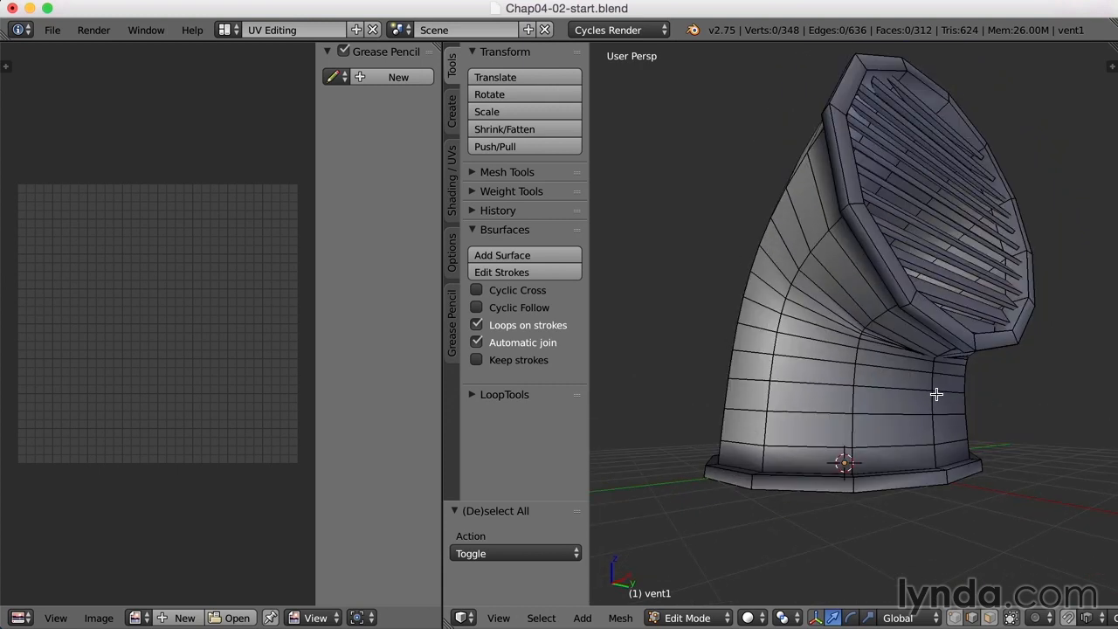
Mark seams on vent1's lengthwise loop under the inner bend, the loop above the base flange and the loop behind the opening's rim.
alt+right_click(932, 401)
middle_drag(873, 442, 874, 470)
scroll(874, 470, down, 2)
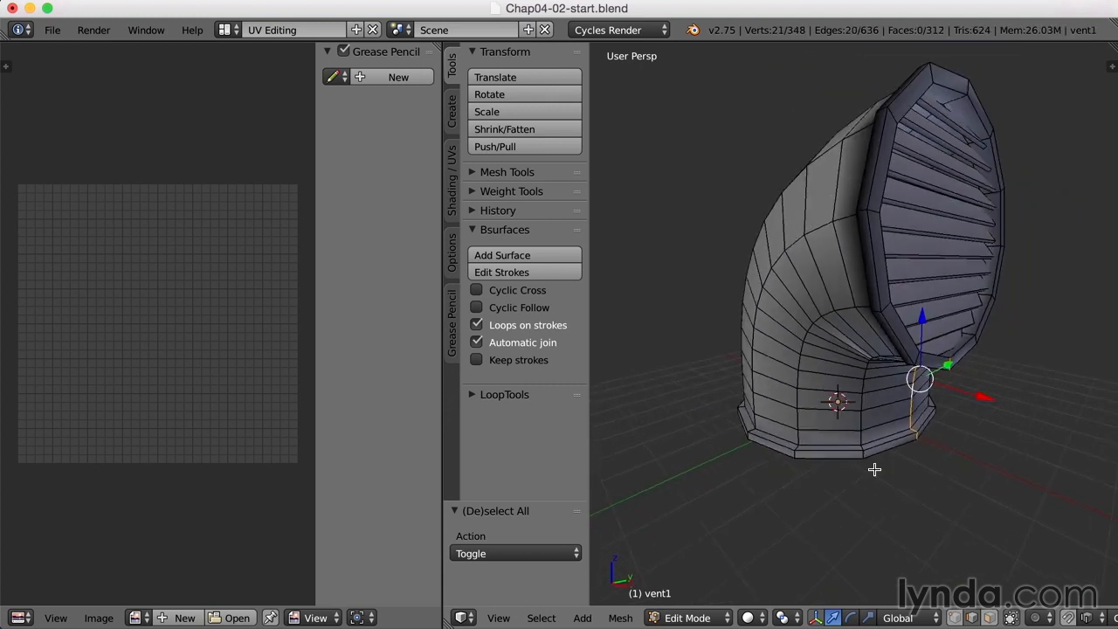
alt+right_click(840, 443)
middle_drag(846, 359, 919, 363)
alt+shift+right_click(978, 176)
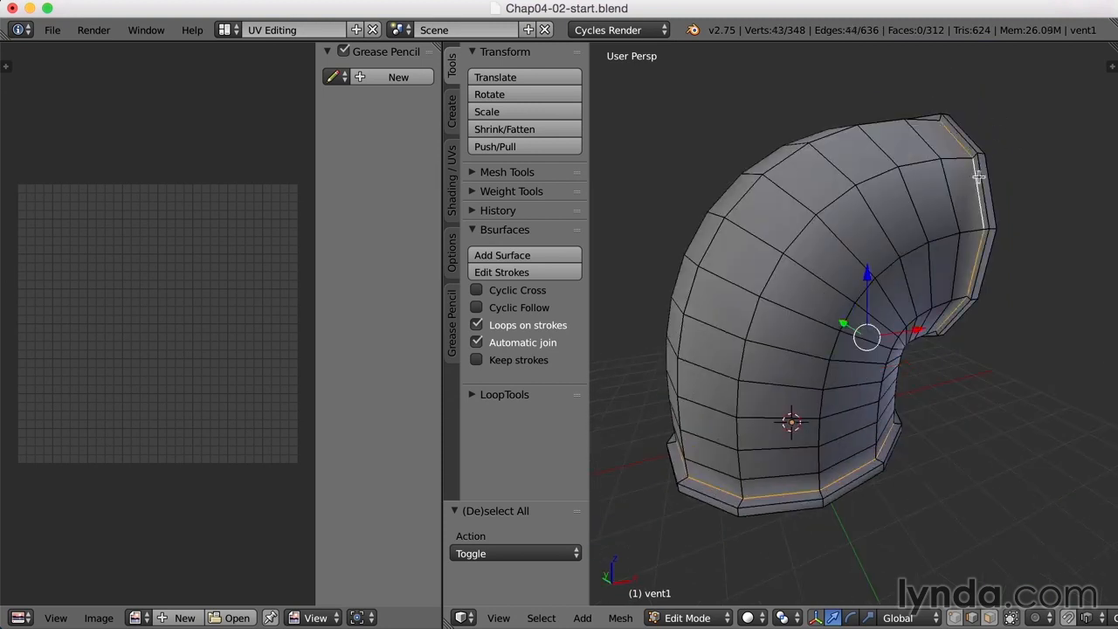
middle_drag(1004, 332, 968, 351)
key(ctrl+e)
click(918, 308)
Unwrap the connected parts of vent1's outer shell without the louvers and return to Object Mode.
key(a)
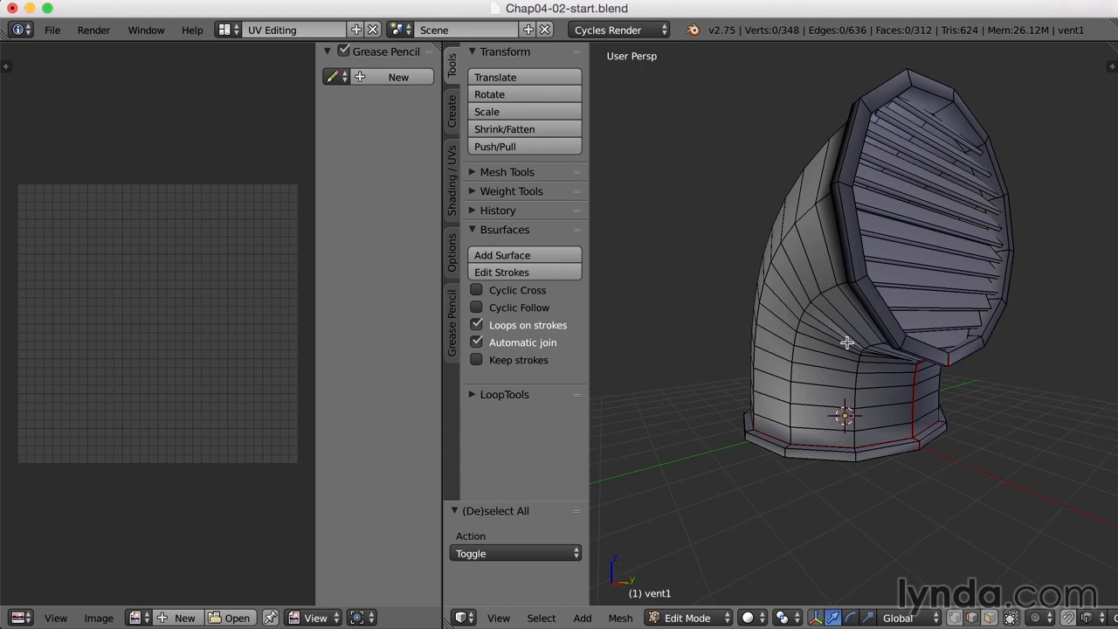
key(l)
middle_drag(903, 348, 902, 355)
key(l)
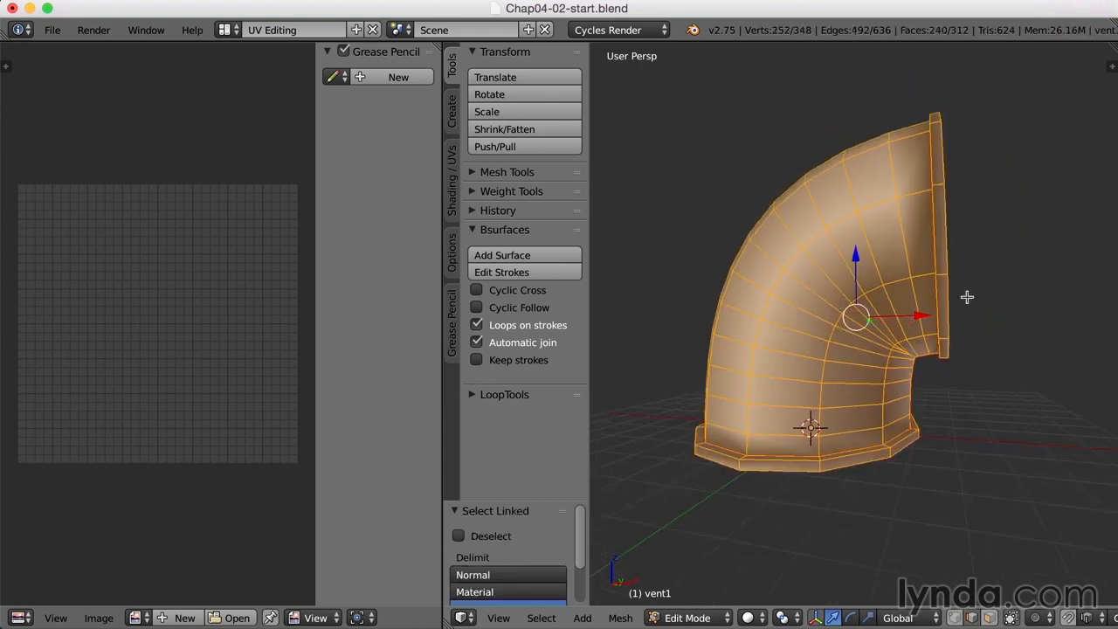
middle_drag(1002, 319, 944, 337)
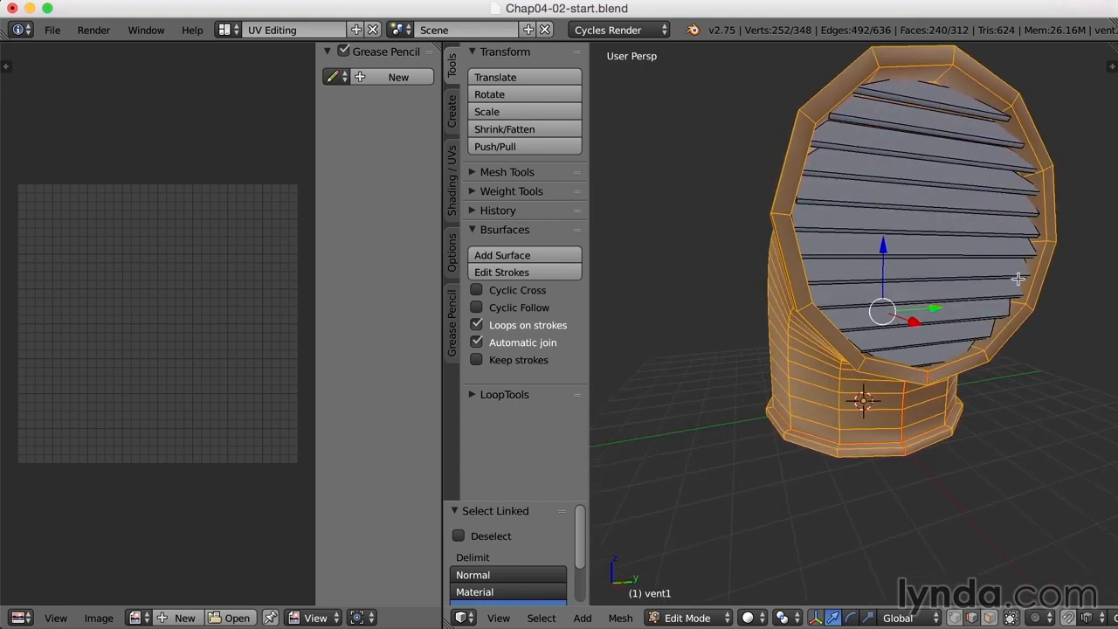
key(u)
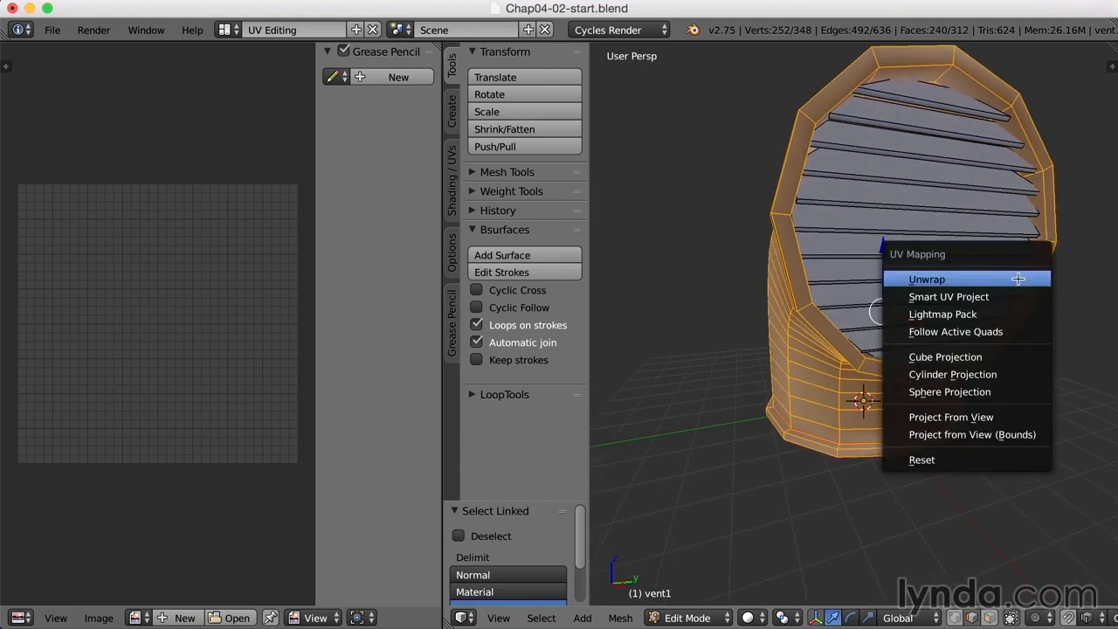
click(970, 281)
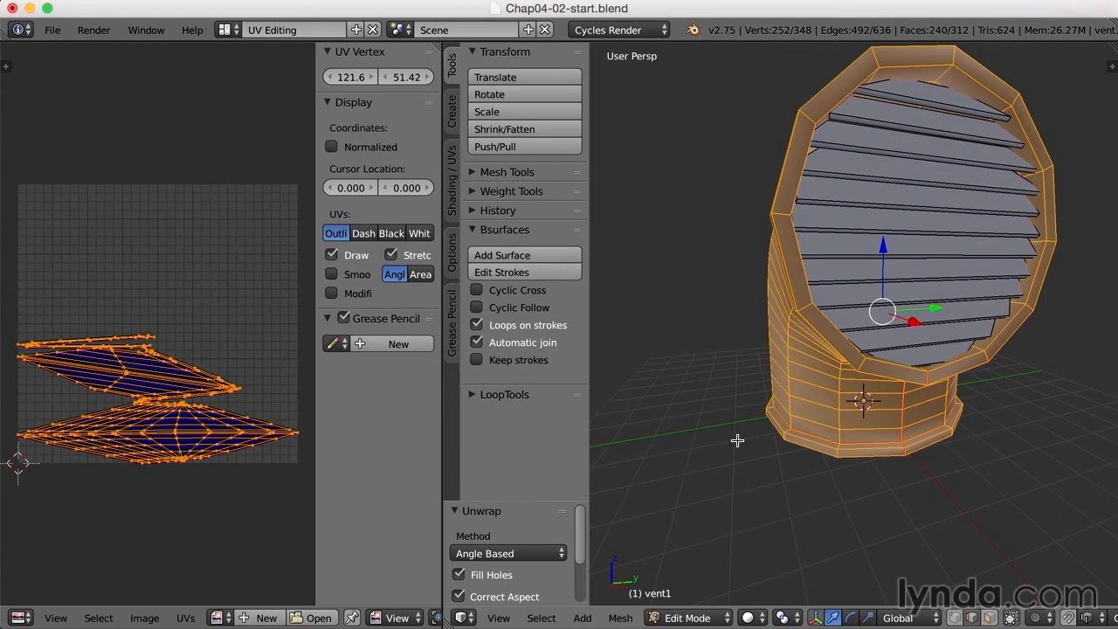
key(Tab)
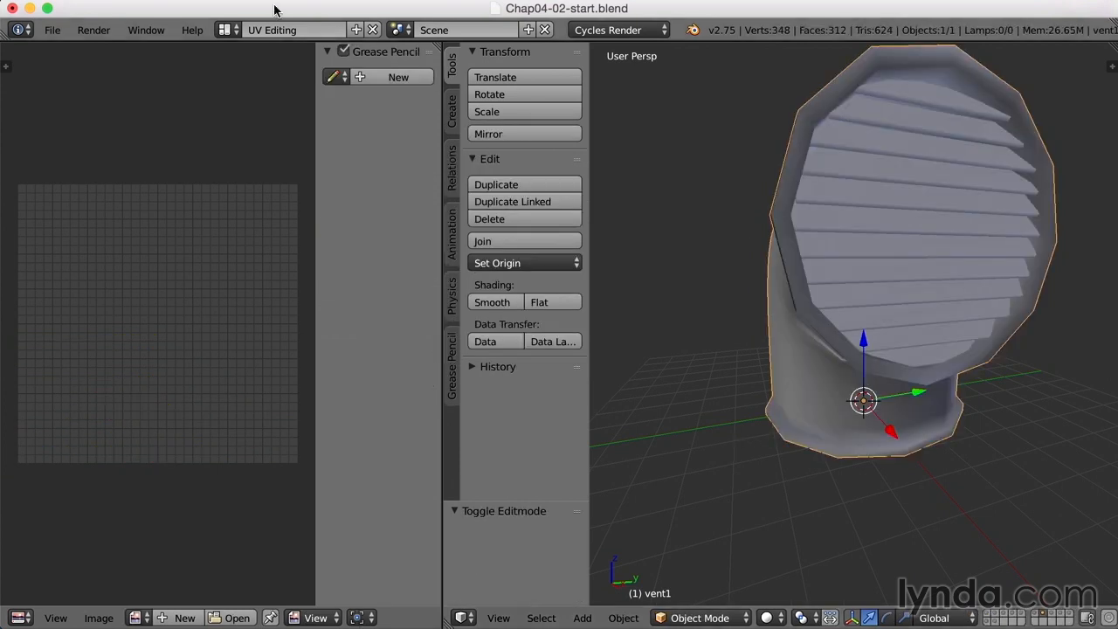
Apply Rotation & Scale to vent1 in the Default layout, checking its transform values.
click(226, 30)
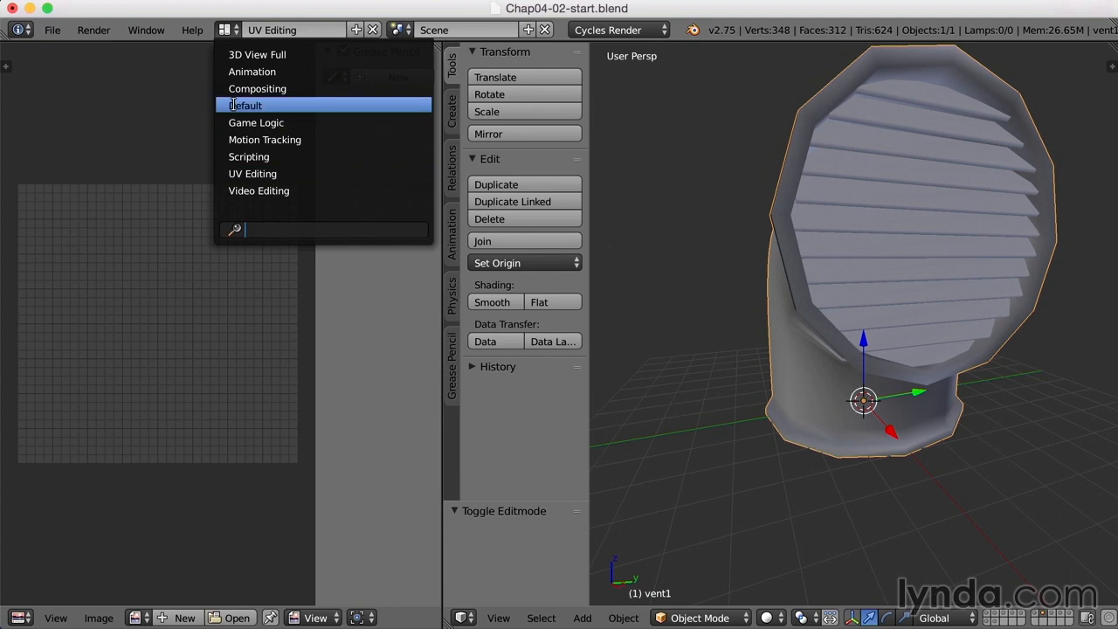
click(236, 109)
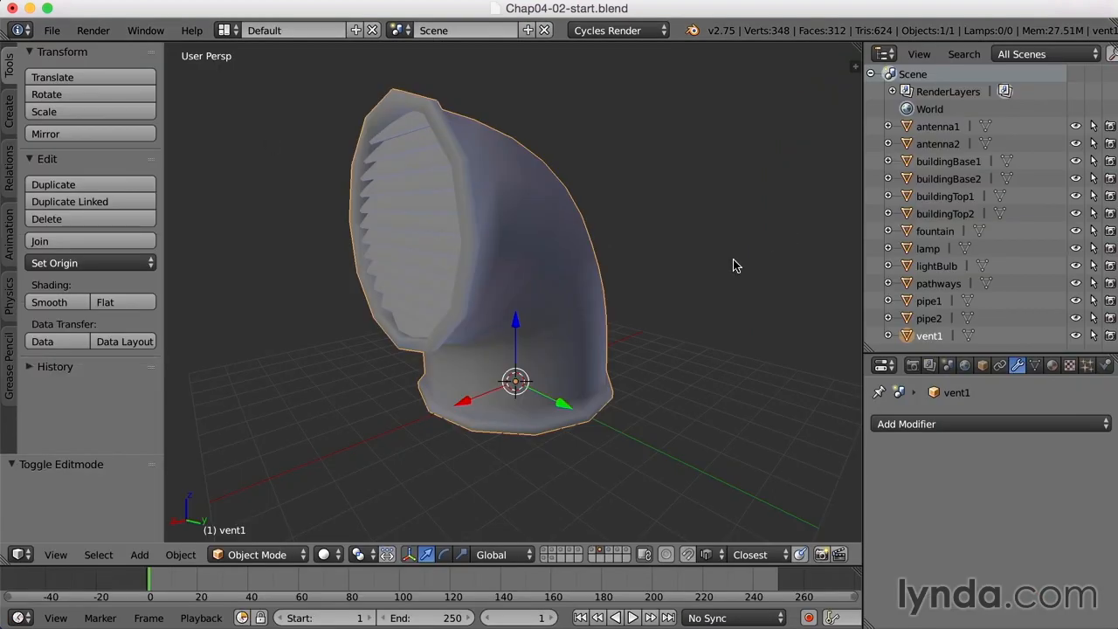
key(n)
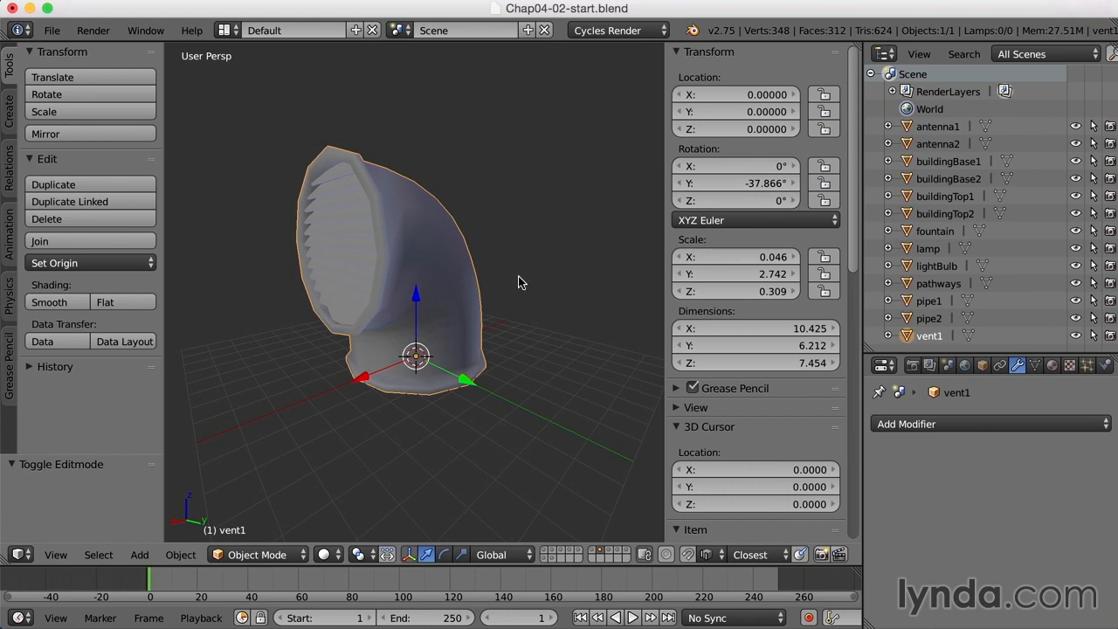
key(ctrl+a)
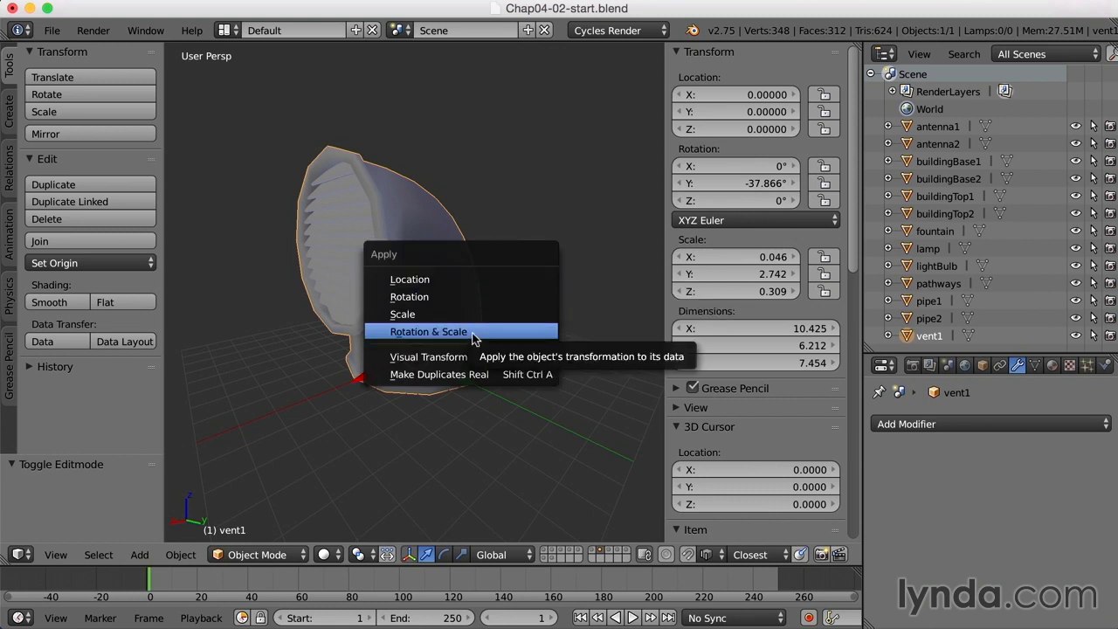
click(428, 332)
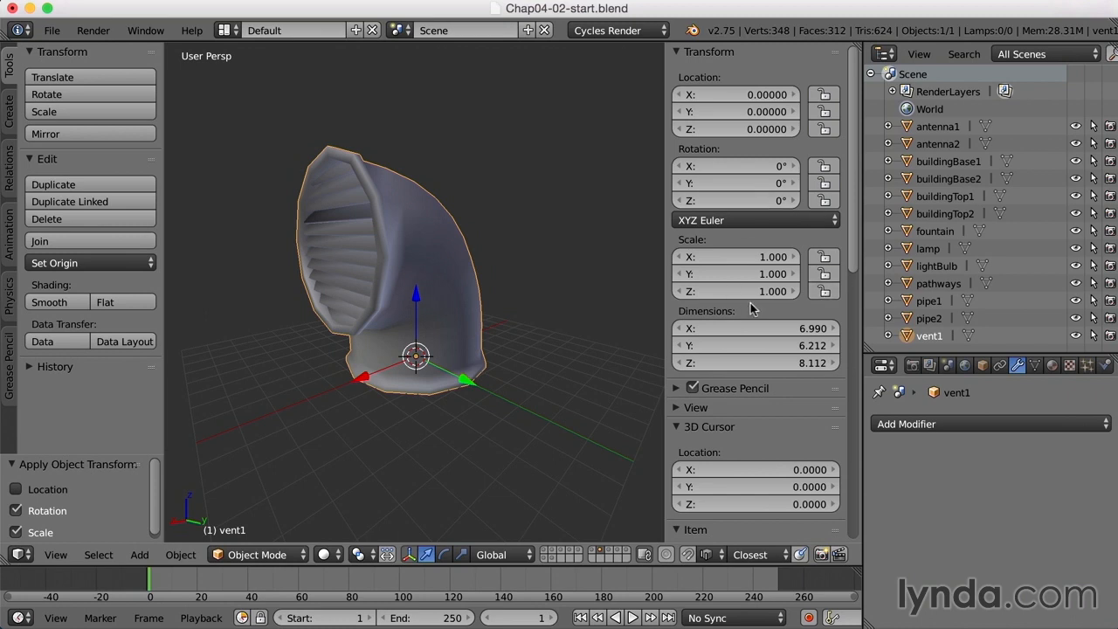
key(n)
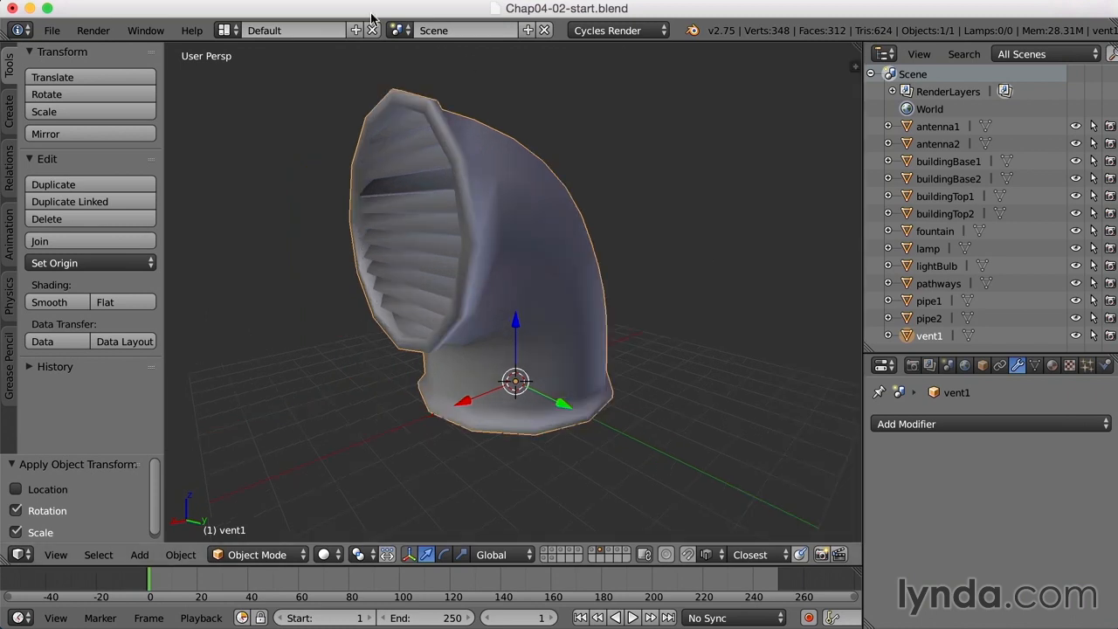
Return to UV Editing and, in Edit Mode, unwrap vent1's linked shell parts again without the louvers.
click(227, 31)
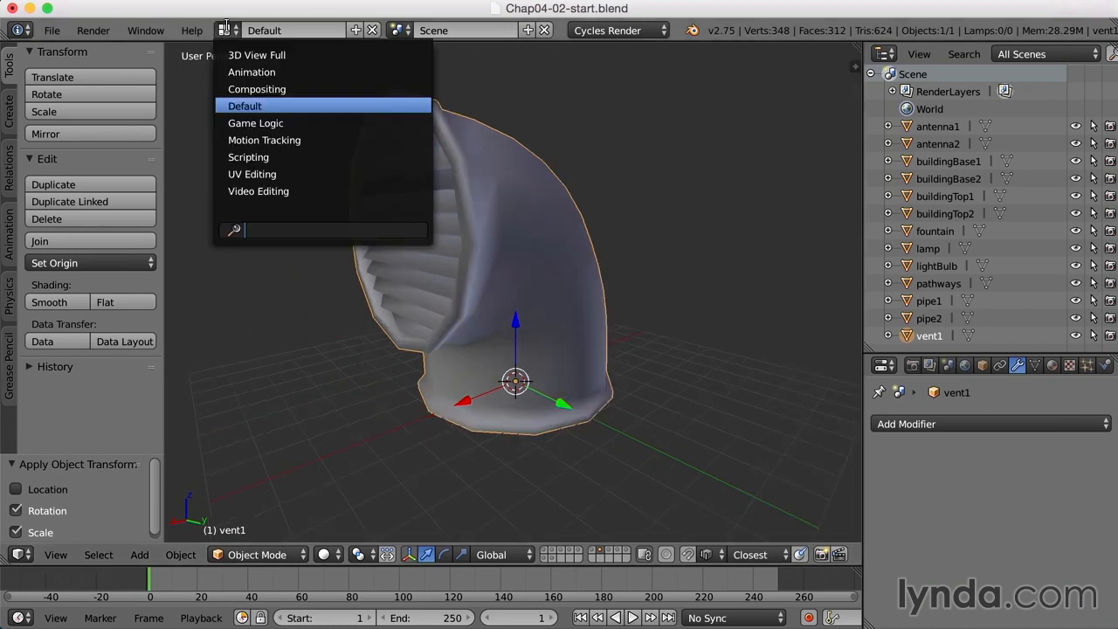
click(265, 173)
middle_drag(861, 322, 858, 359)
key(Tab)
key(l)
key(l)
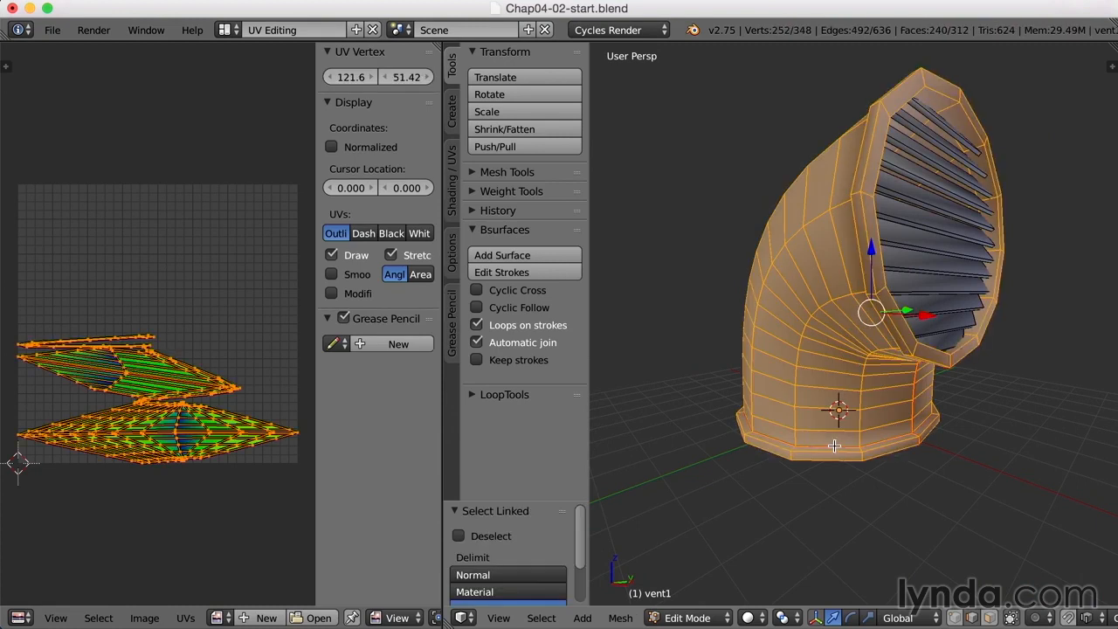
key(u)
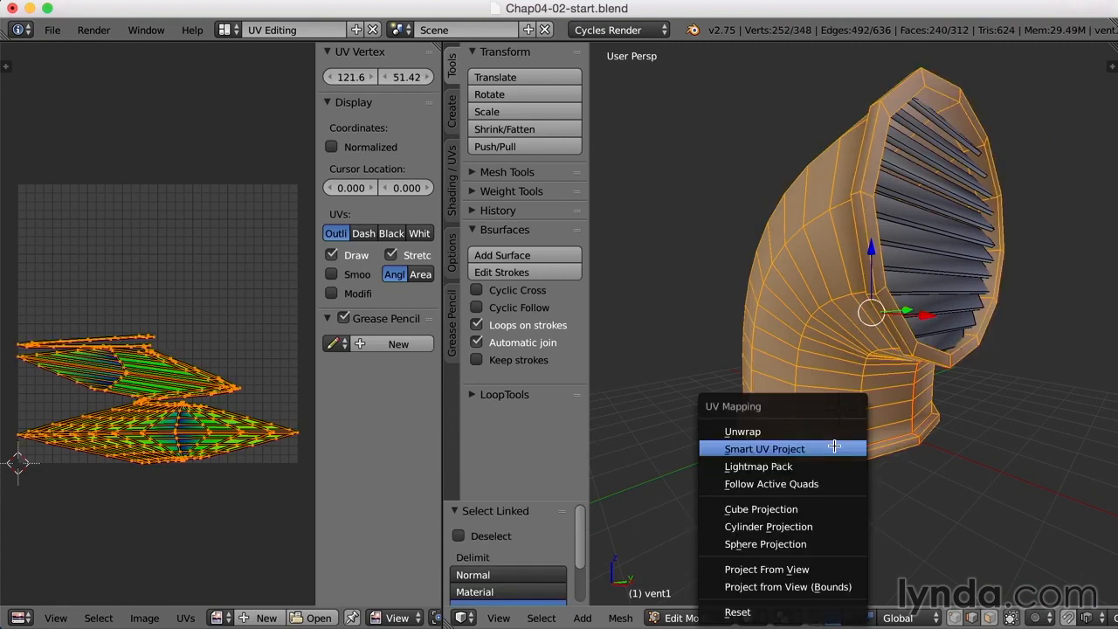
click(760, 427)
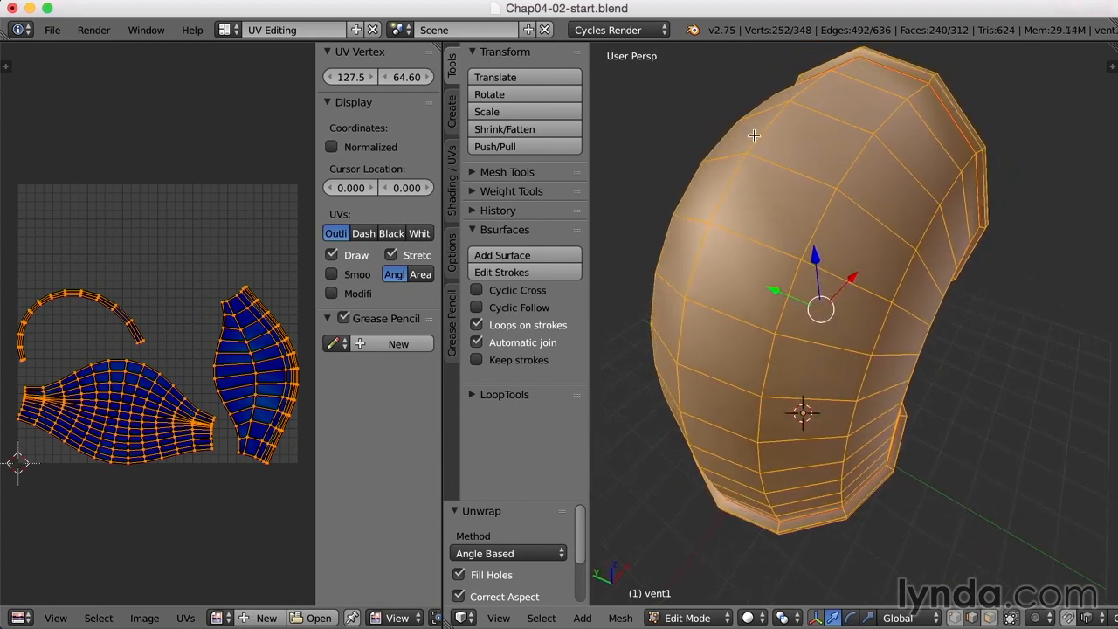
Mark an additional seam on the lengthwise edge loop along the outer back of vent1's bend.
alt+right_click(758, 136)
middle_drag(886, 304, 825, 283)
key(ctrl+e)
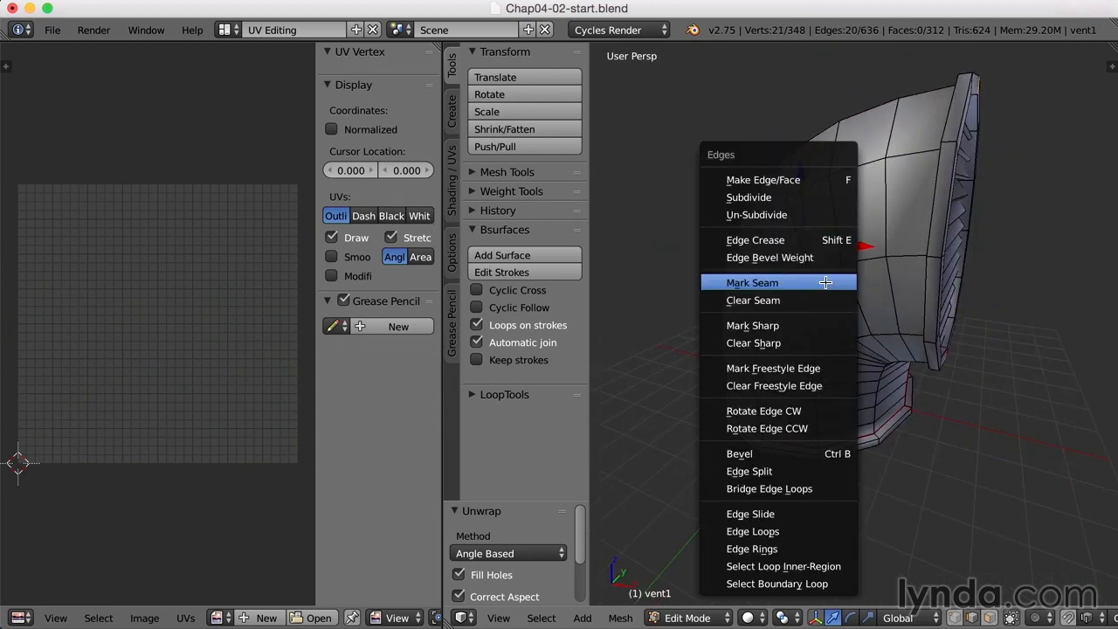
click(825, 282)
Select vent1's entire mesh including the louvers, unwrap it along the seams and return to Object Mode.
mouse_move(848, 282)
middle_down()
mouse_move(886, 282)
mouse_move(852, 297)
middle_up()
key(a)
key(a)
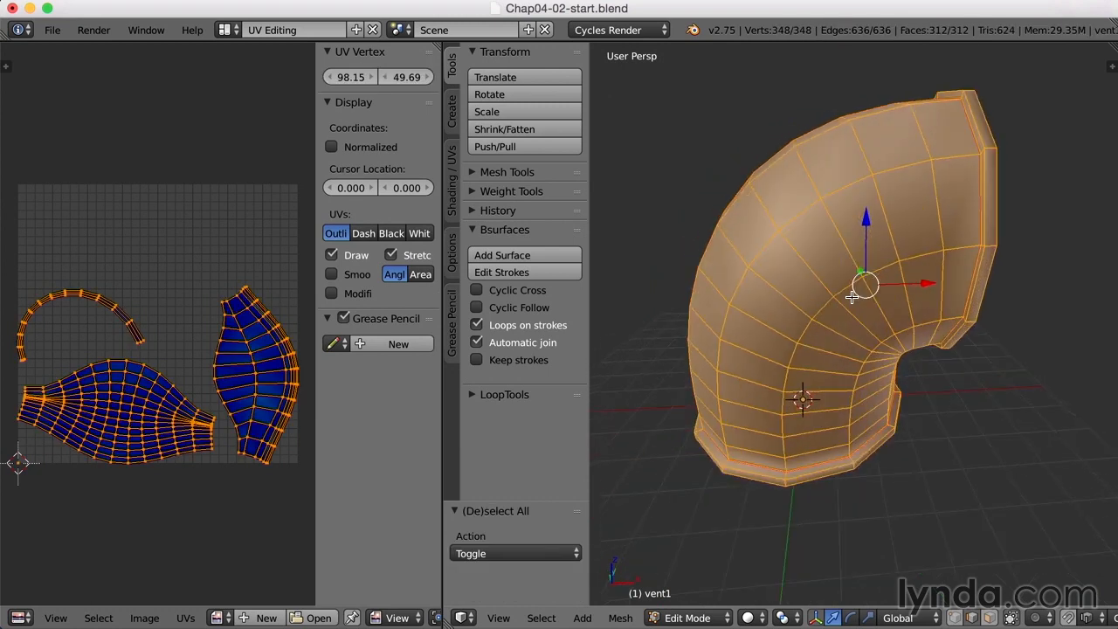
key(u)
click(852, 297)
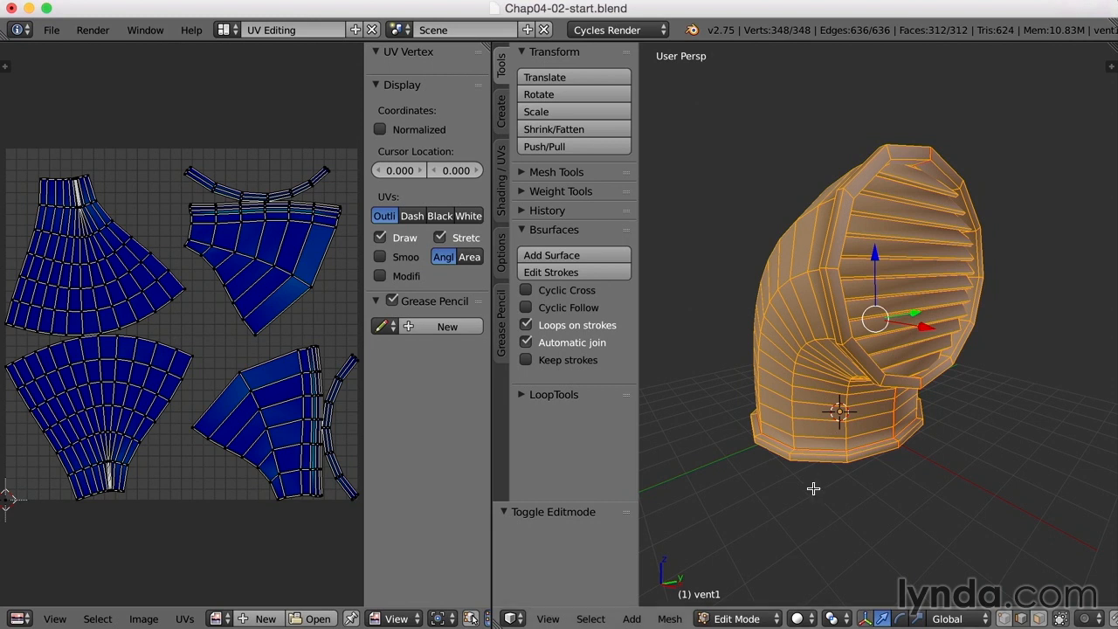
key(Tab)
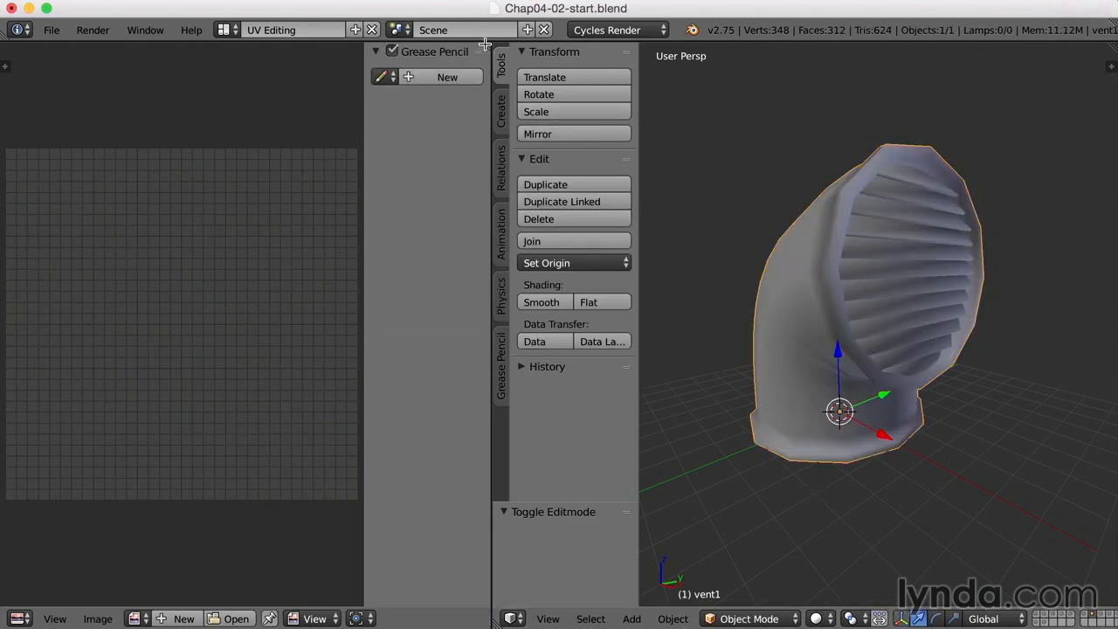
Split the UV editor into two stacked areas and make the upper one a Node Editor with its sidebar hidden.
drag(486, 50, 473, 308)
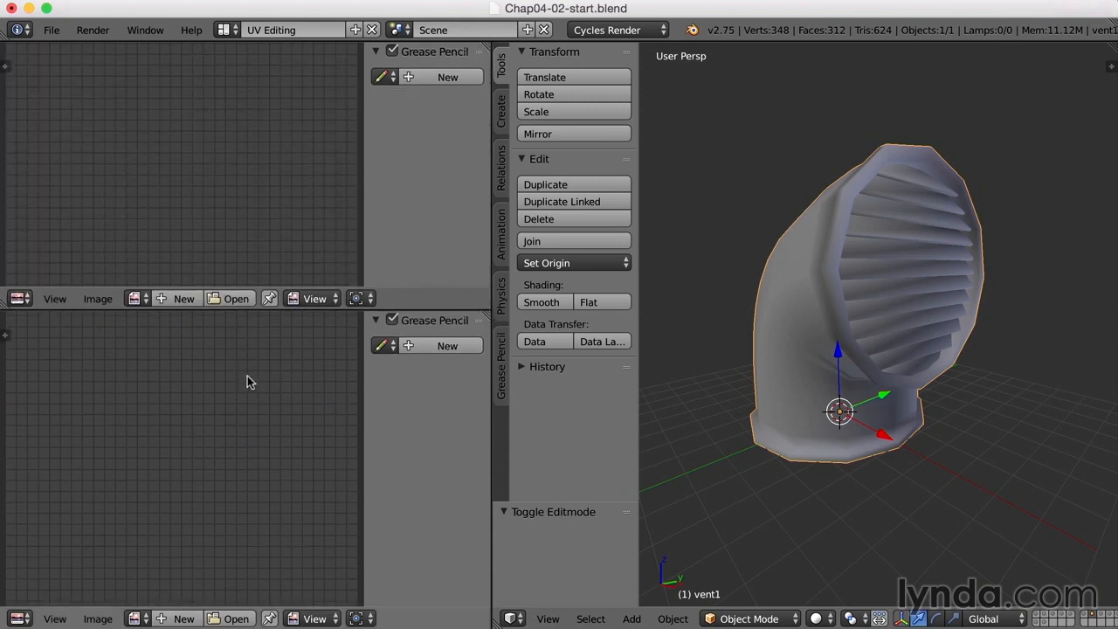
scroll(238, 386, down, 4)
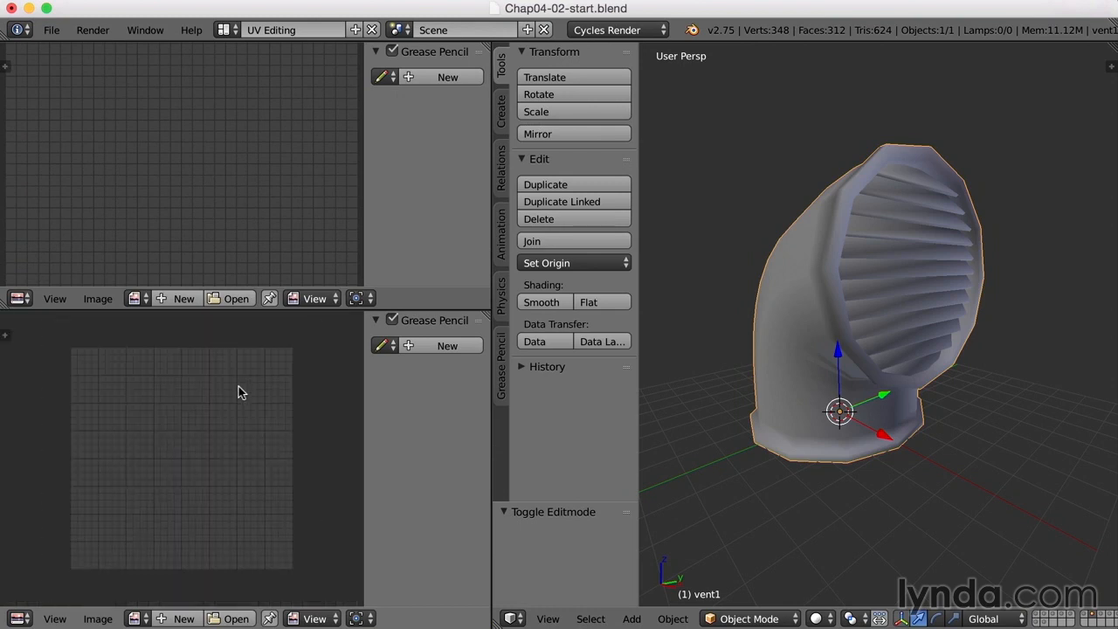
click(21, 299)
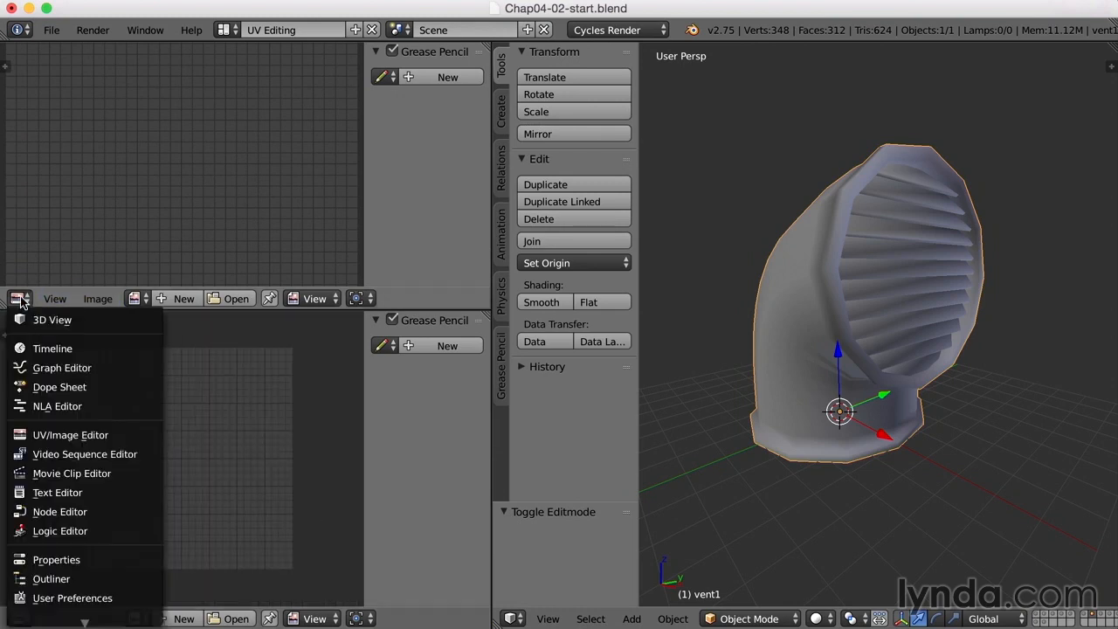
click(75, 515)
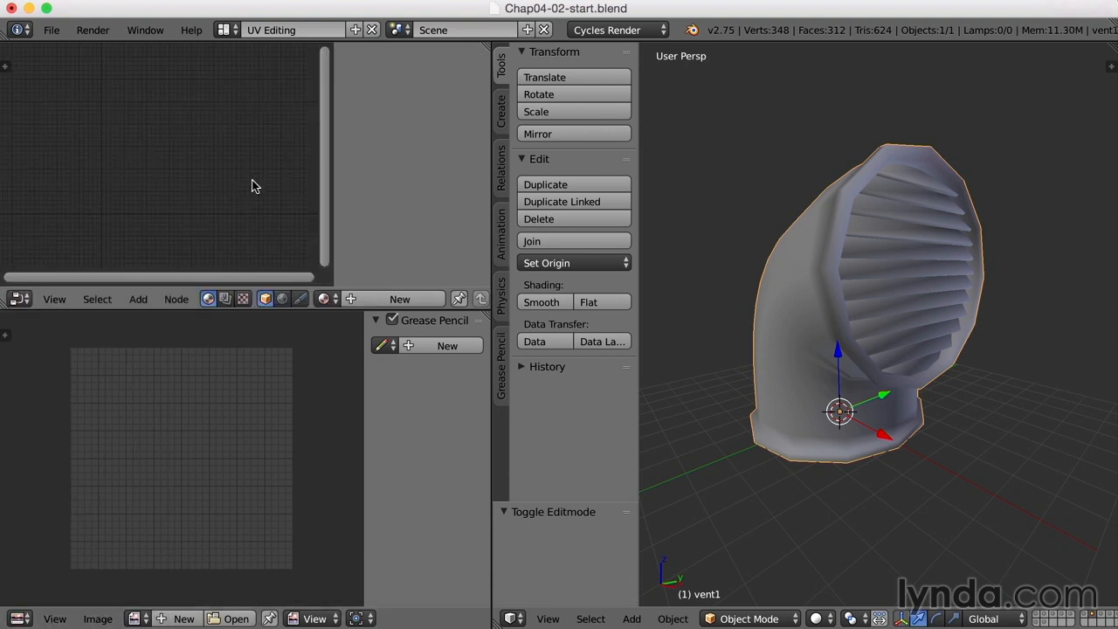
key(n)
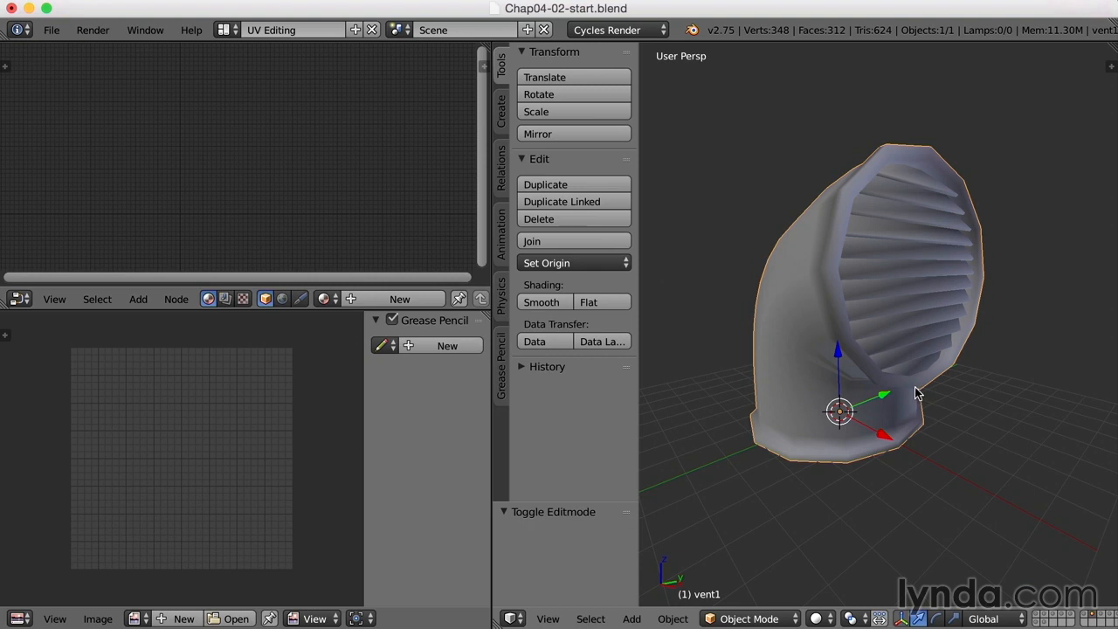
Create a new material for vent1 and move the Diffuse BSDF and Material Output nodes apart.
click(385, 302)
scroll(269, 200, up, 5)
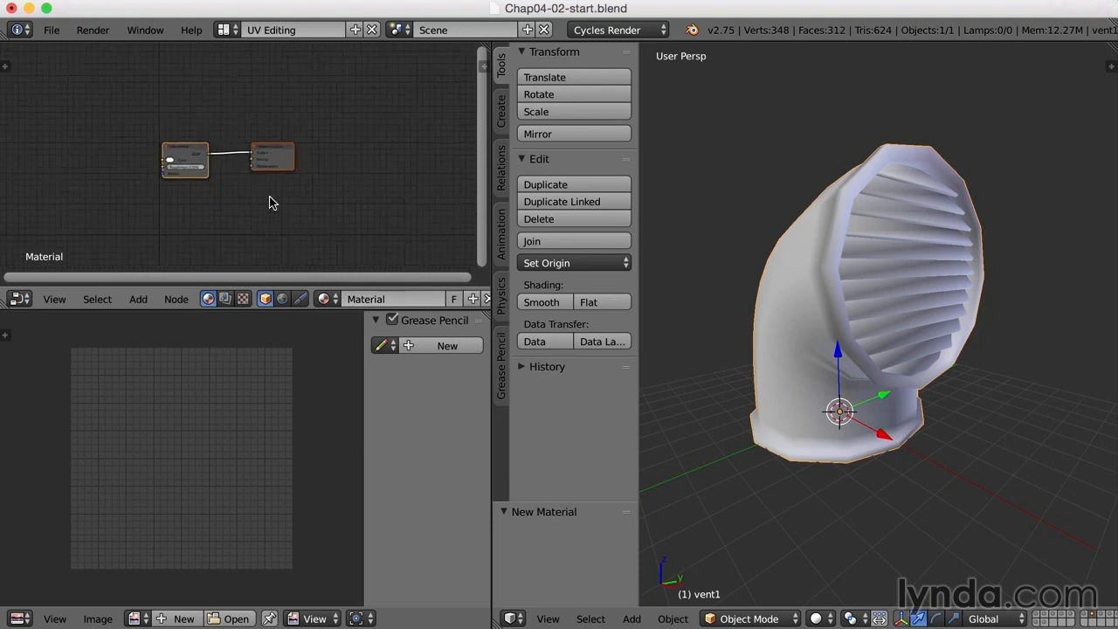
drag(308, 140, 375, 173)
drag(137, 141, 226, 89)
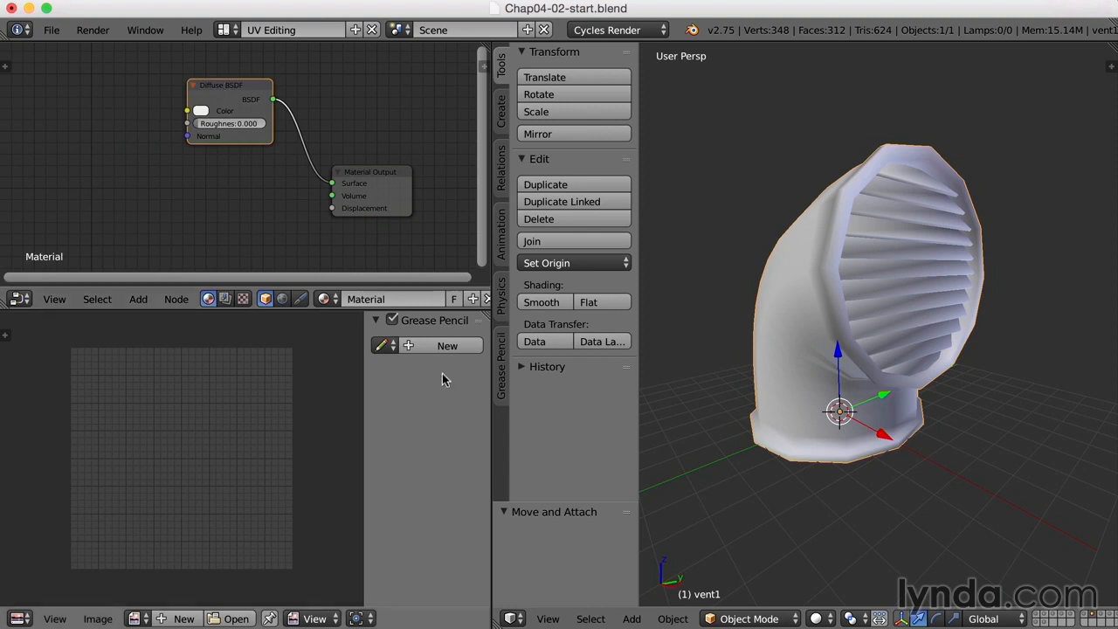
Rename vent1's new material as checker.
click(397, 300)
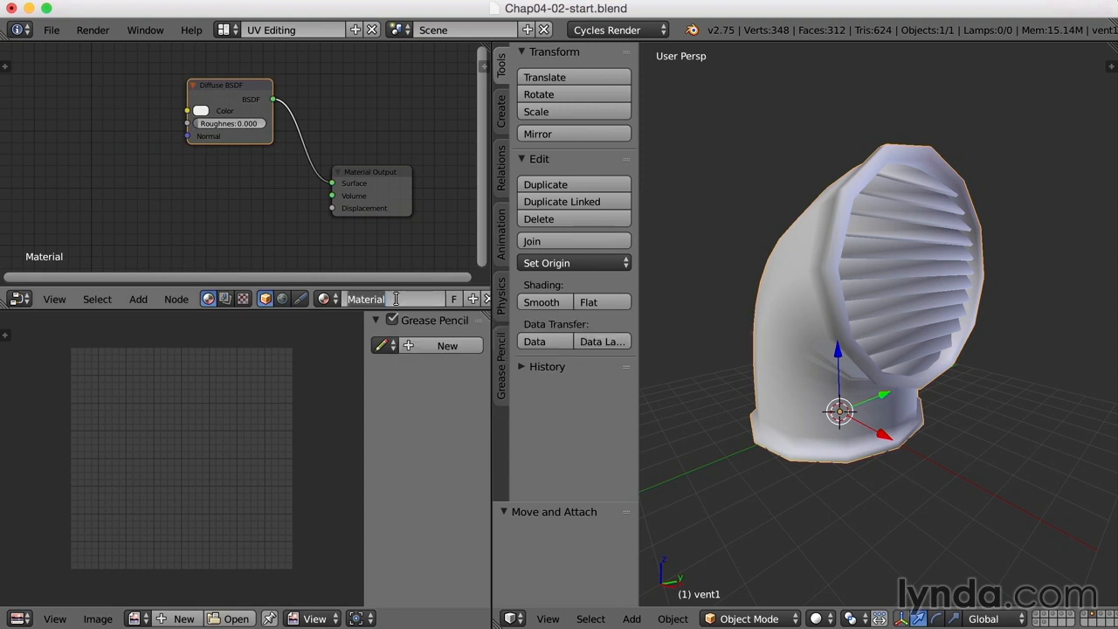
text(checker)
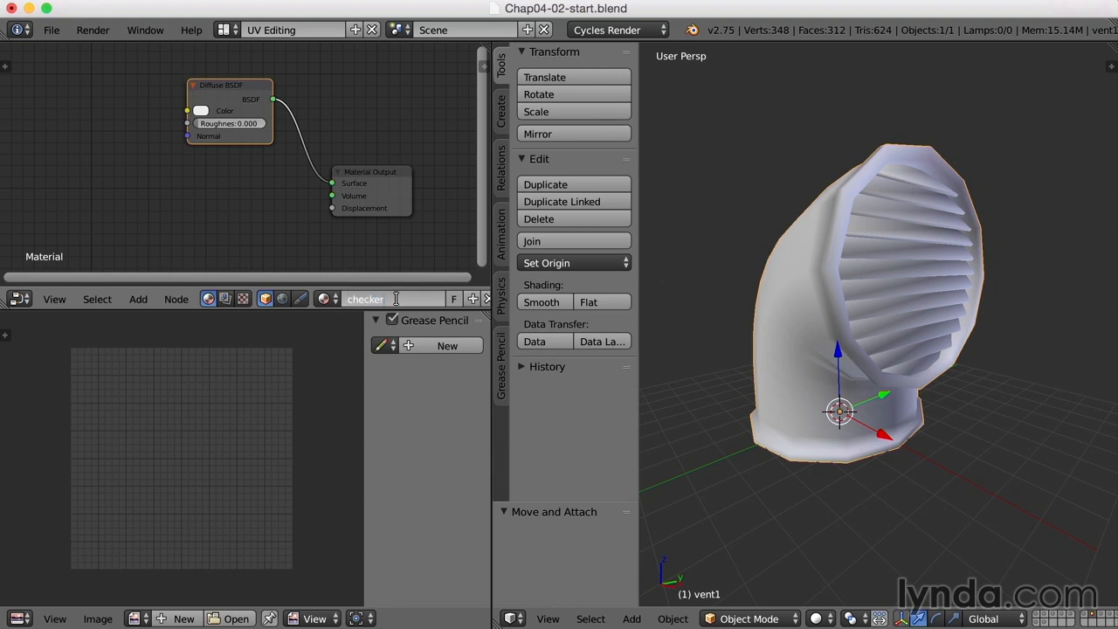
key(Return)
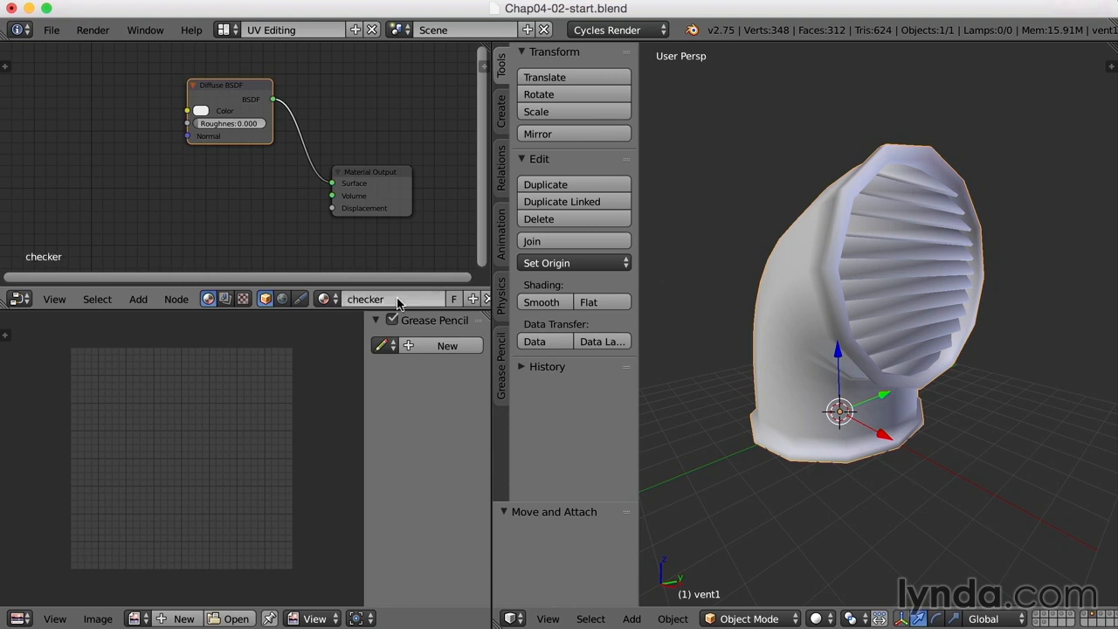
Create a new 1024 × 1024 px image named checker with the UV Grid generated type.
click(181, 620)
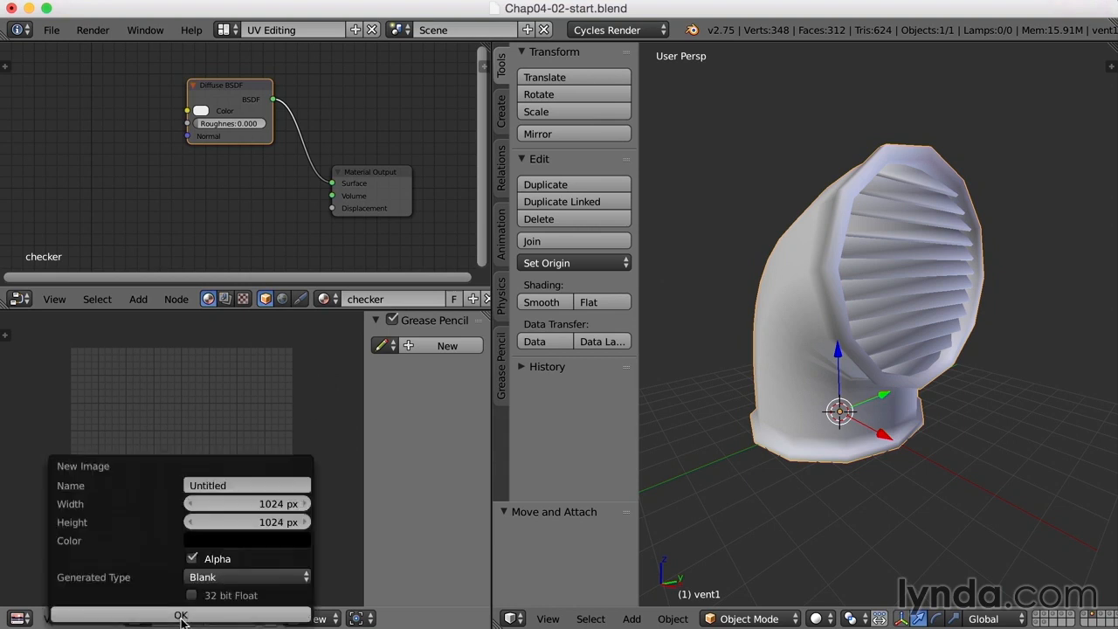
click(245, 485)
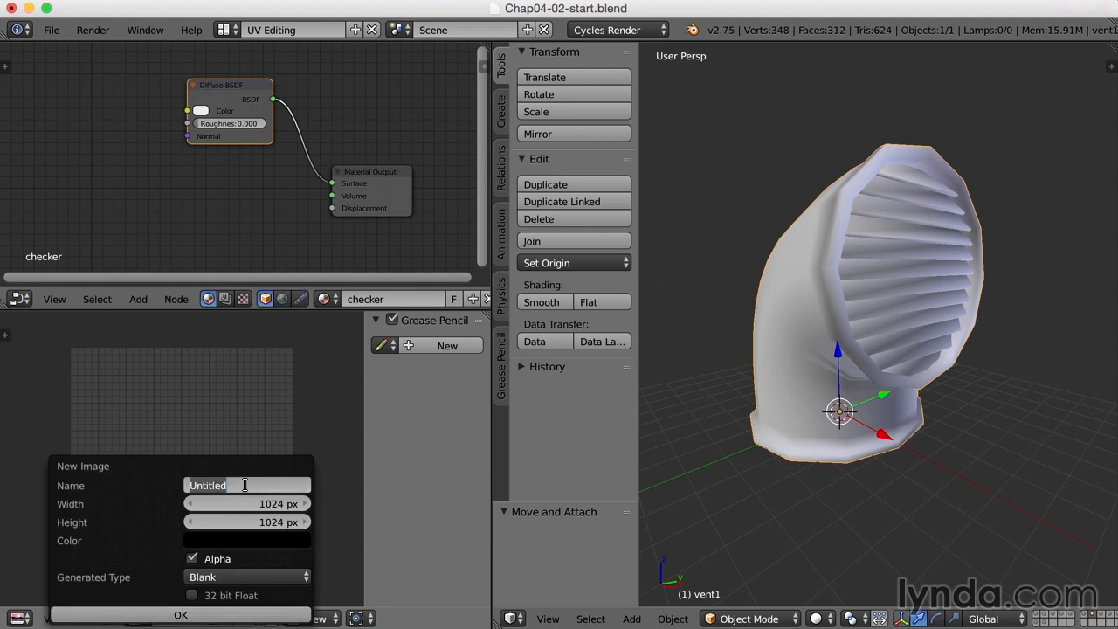
text(checker)
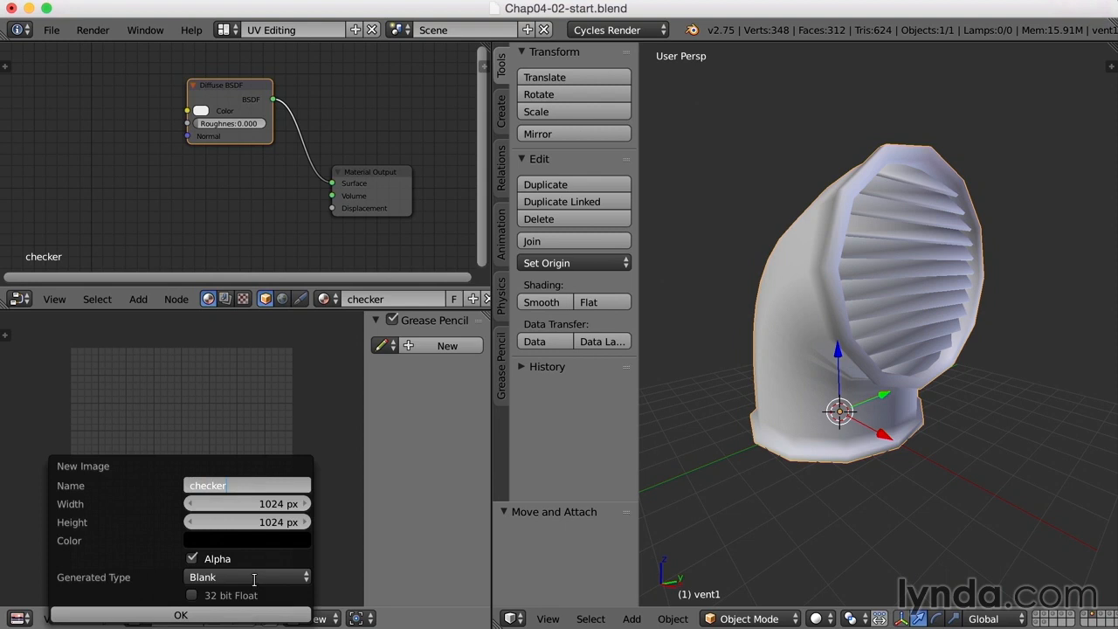
key(Return)
click(257, 585)
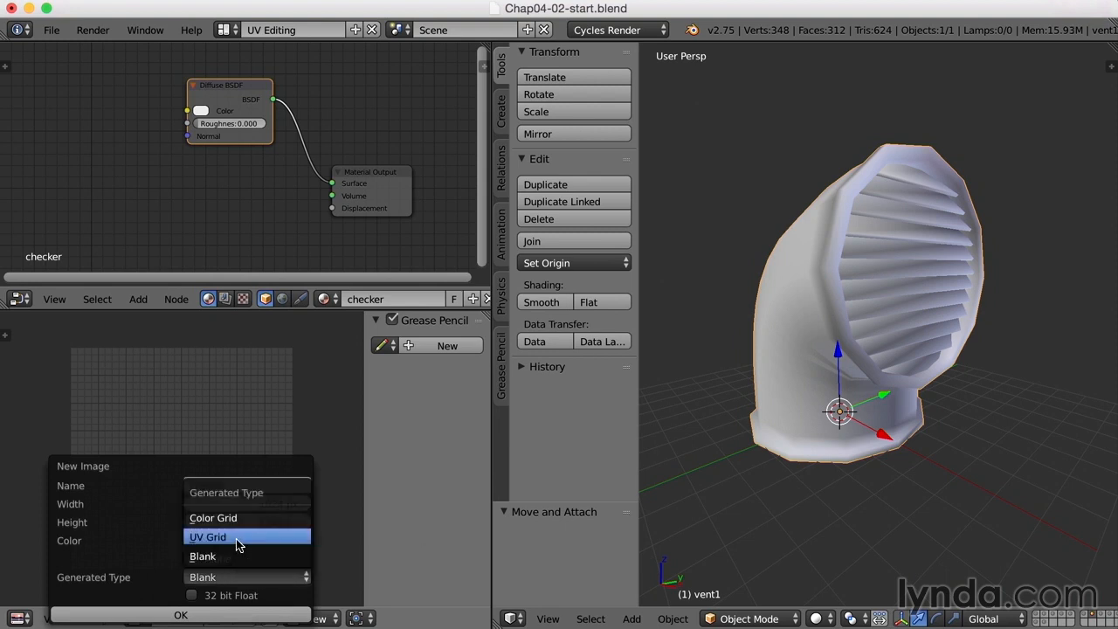
click(236, 543)
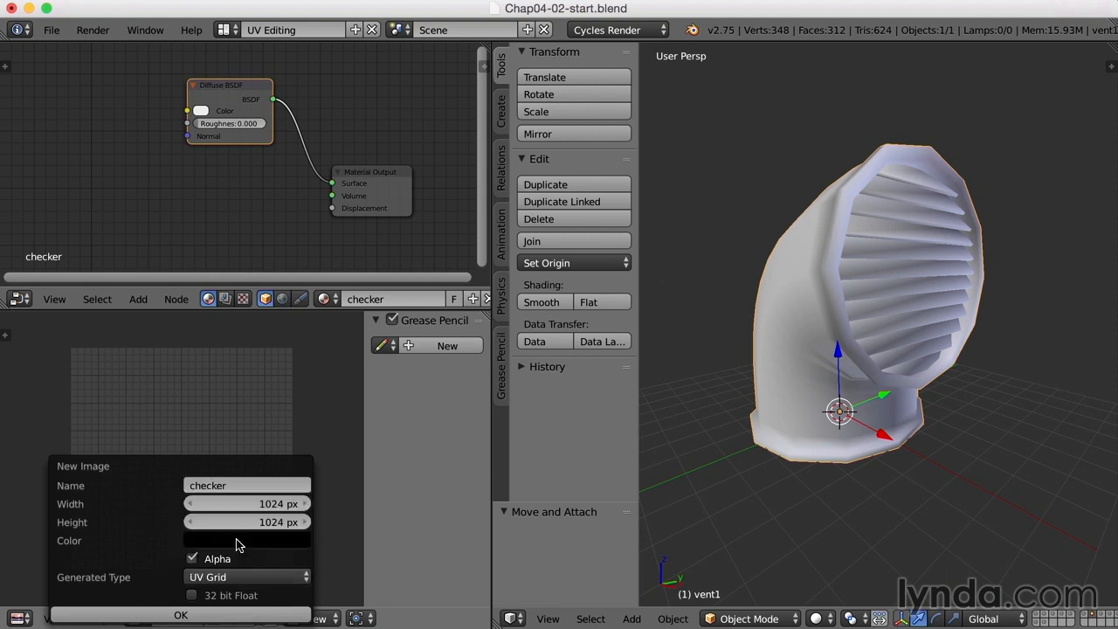
click(214, 615)
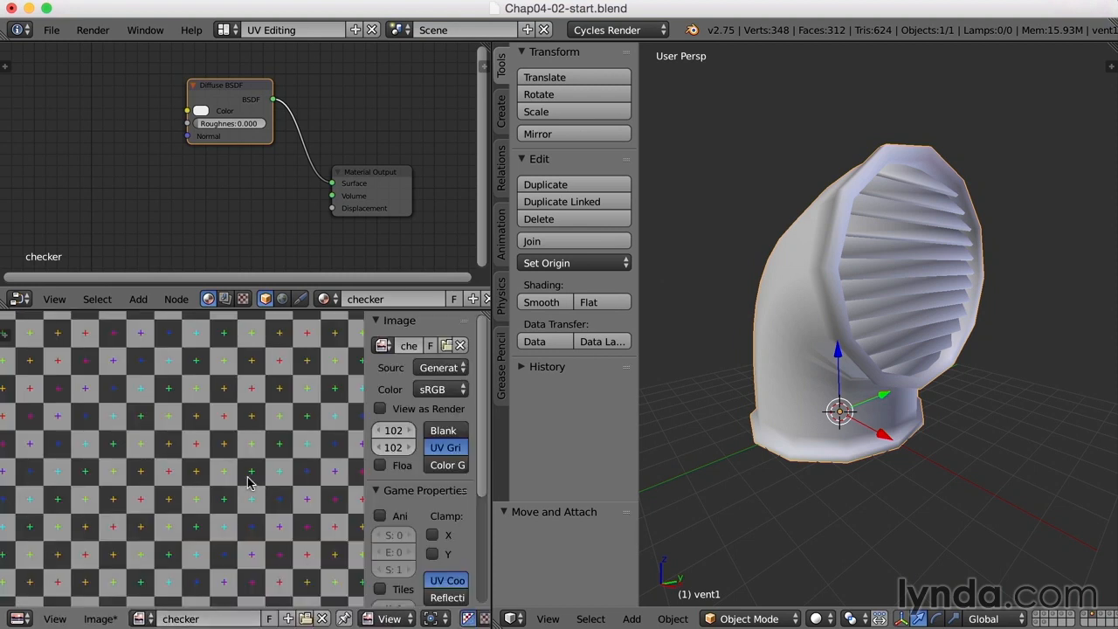
scroll(247, 478, down, 4)
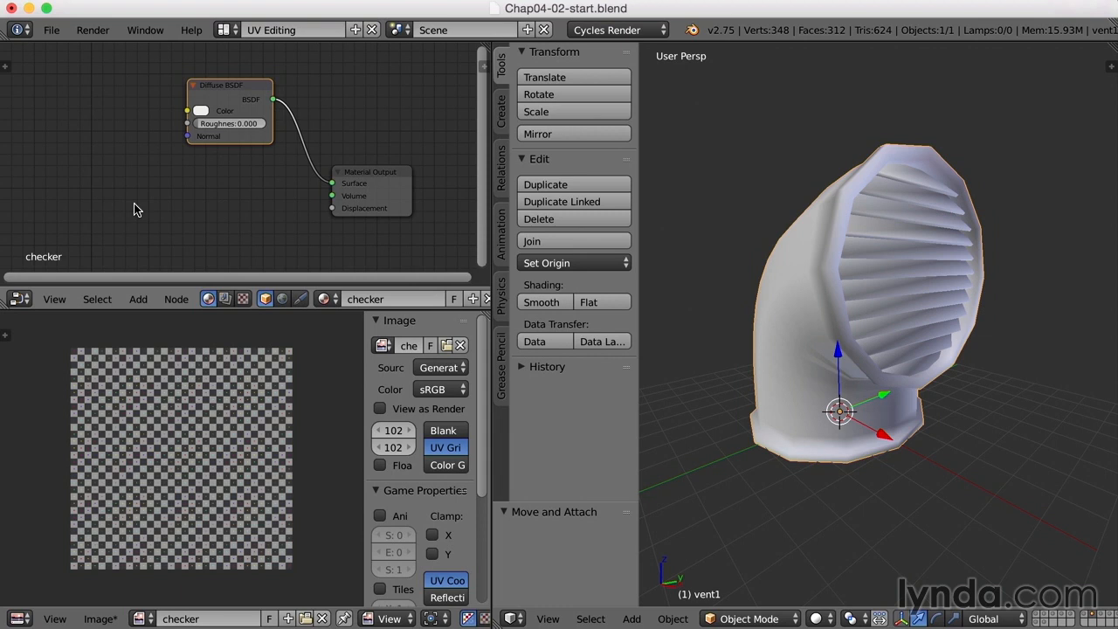
Add an Image Texture node to the checker material and place it to the left of the Diffuse BSDF node.
key(shift+a)
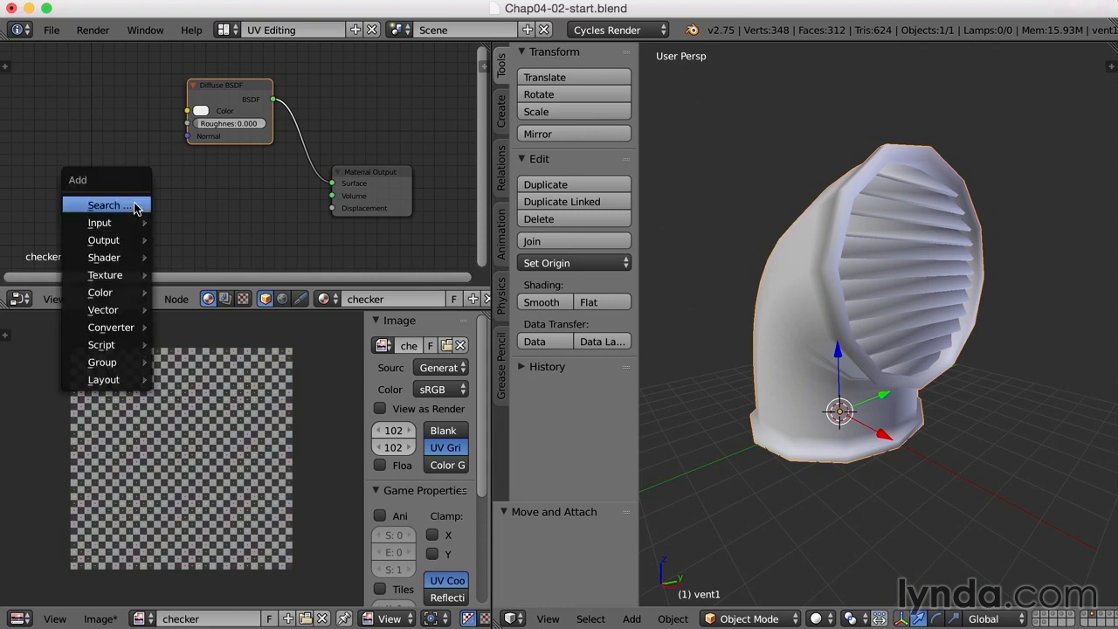
mouse_move(123, 278)
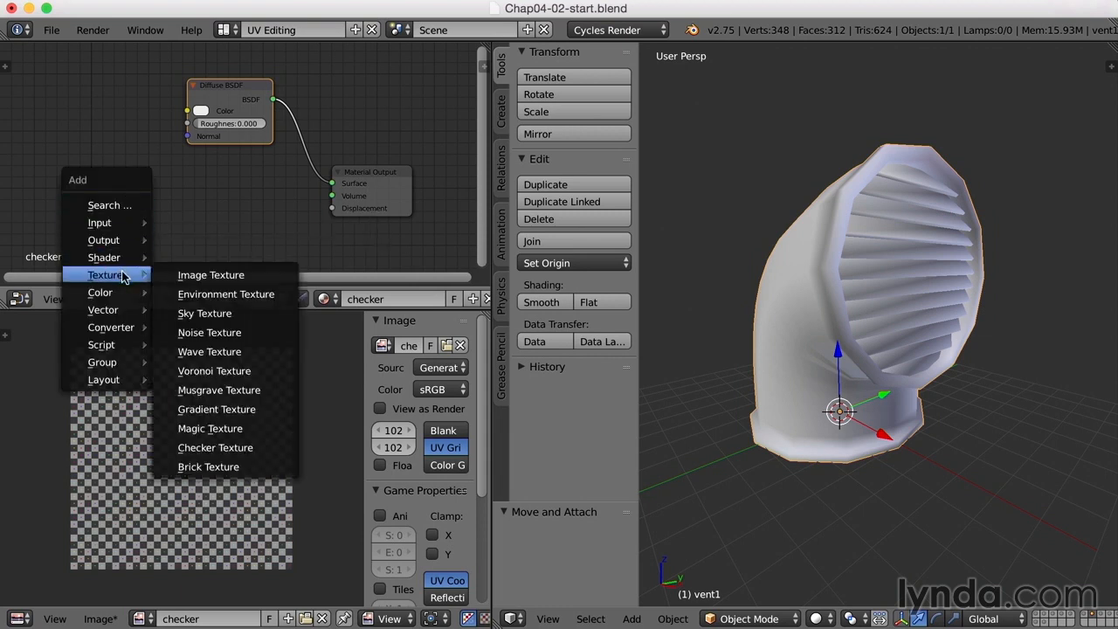
click(261, 284)
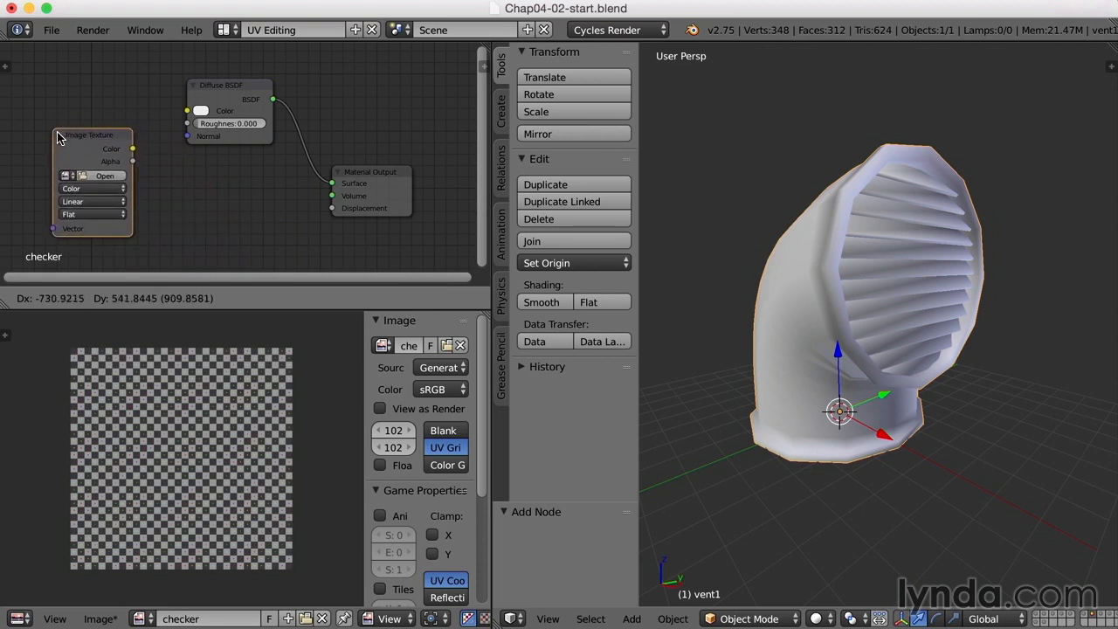
click(58, 137)
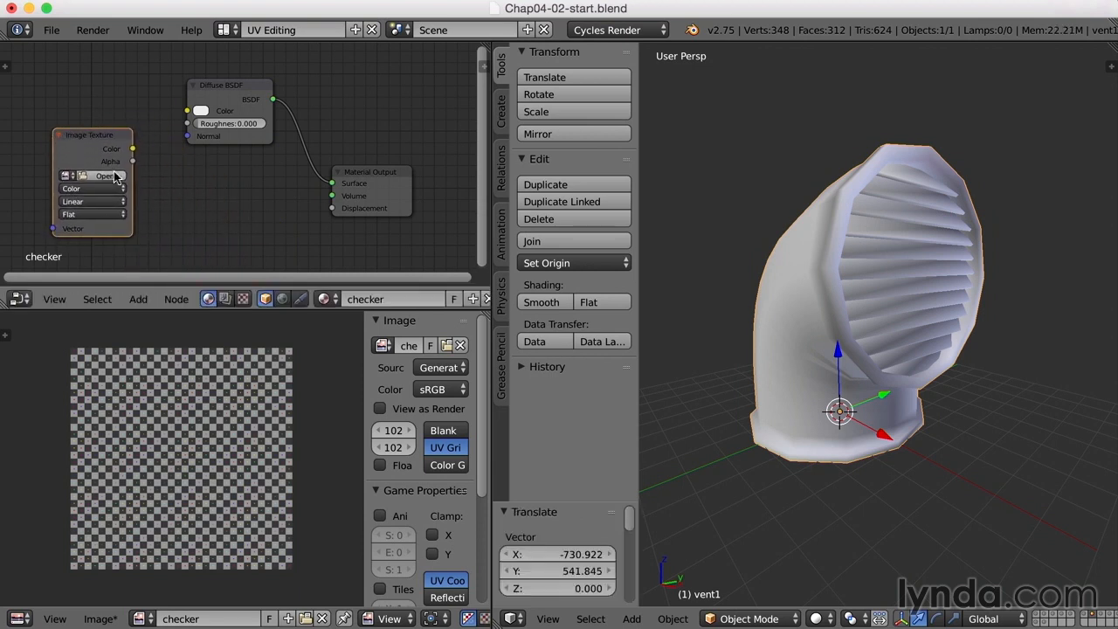
Assign the checker image to the Image Texture node and link its Color output to the Diffuse BSDF's Color input.
click(66, 178)
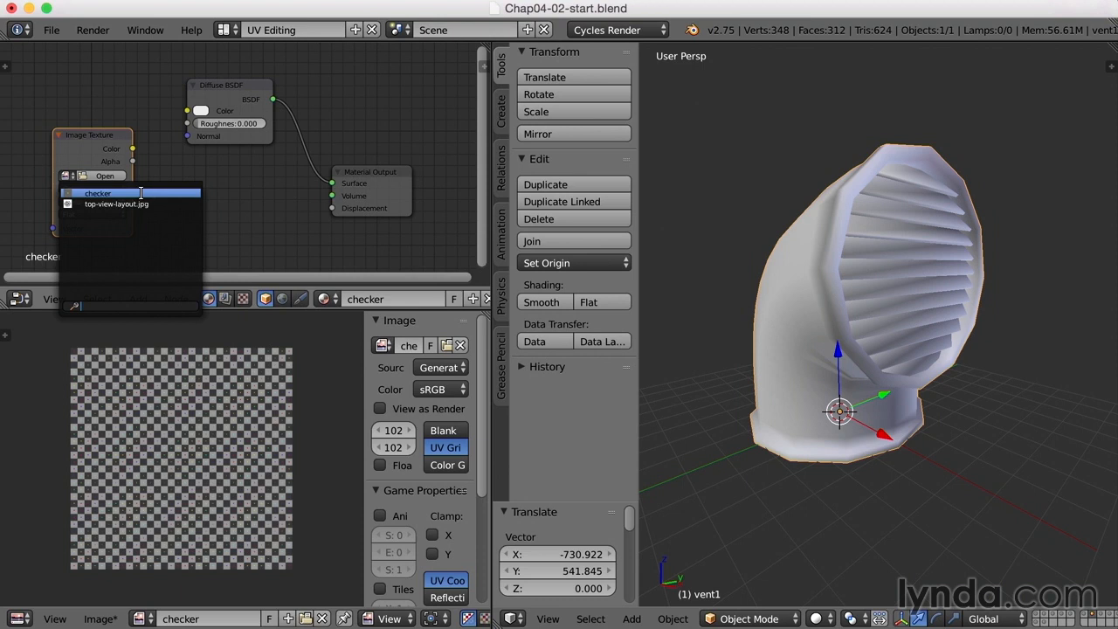
click(140, 193)
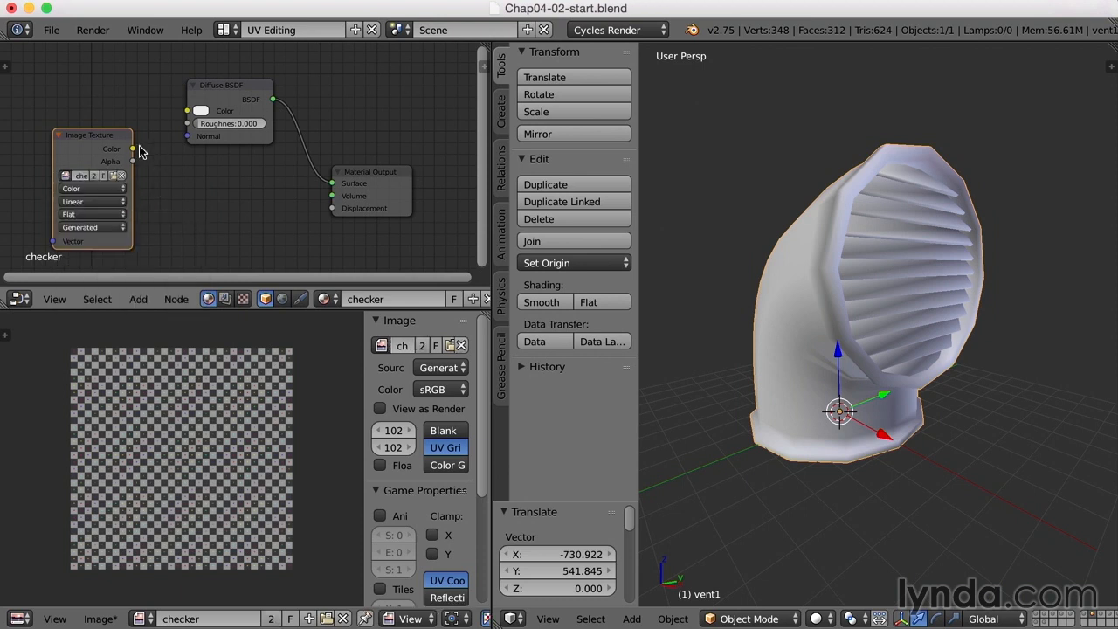
drag(134, 151, 188, 110)
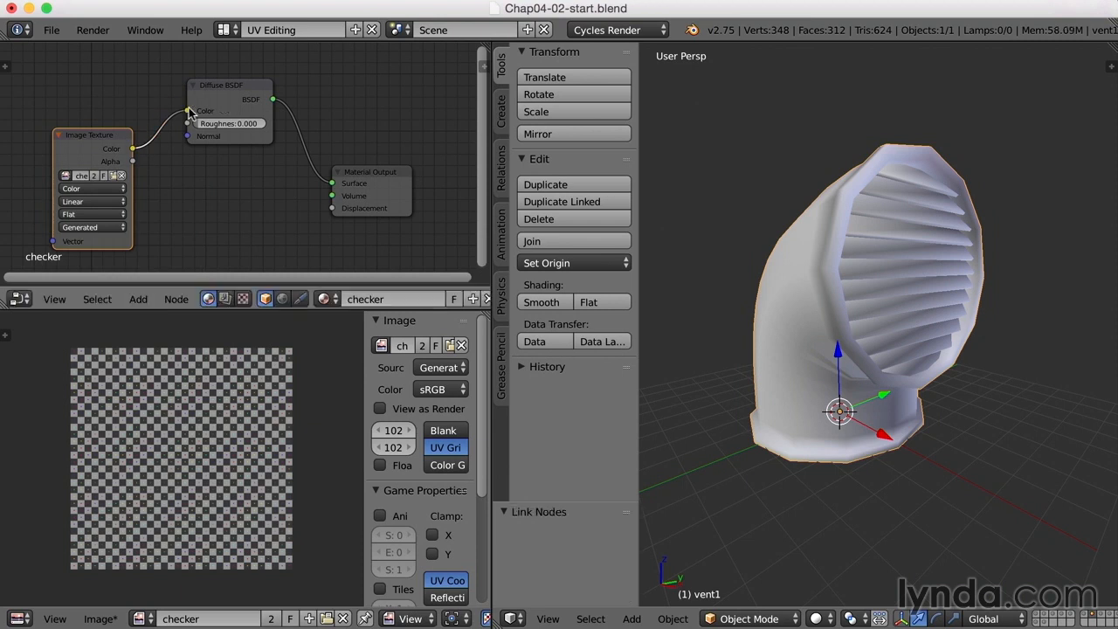
Set the 3D viewport shading to Texture and inspect the checker pattern on the vent and its louvers.
click(820, 618)
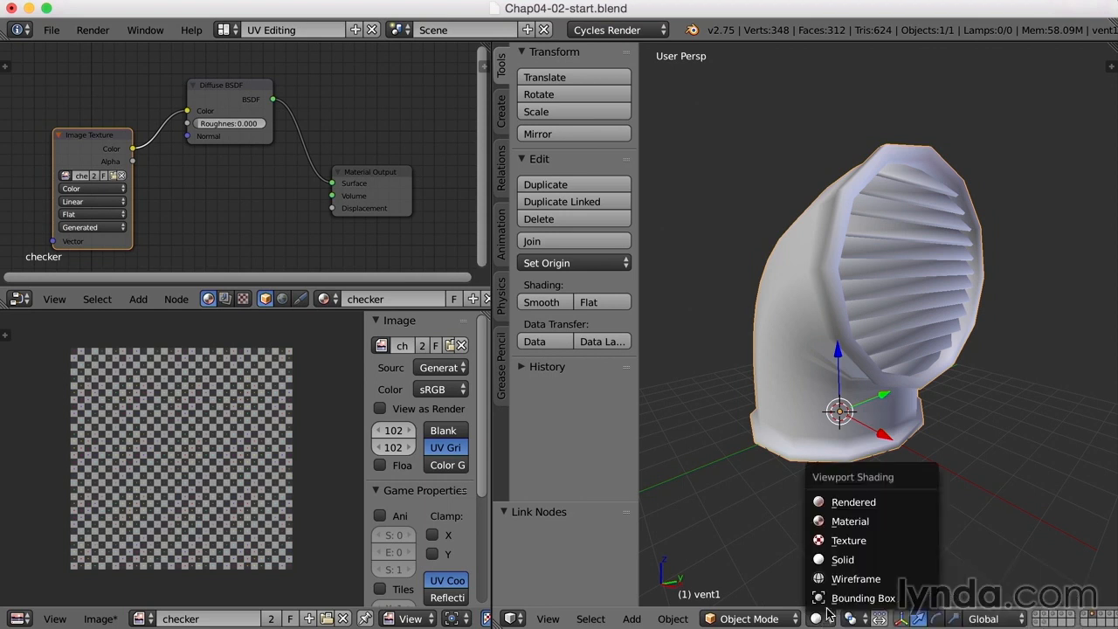
click(853, 541)
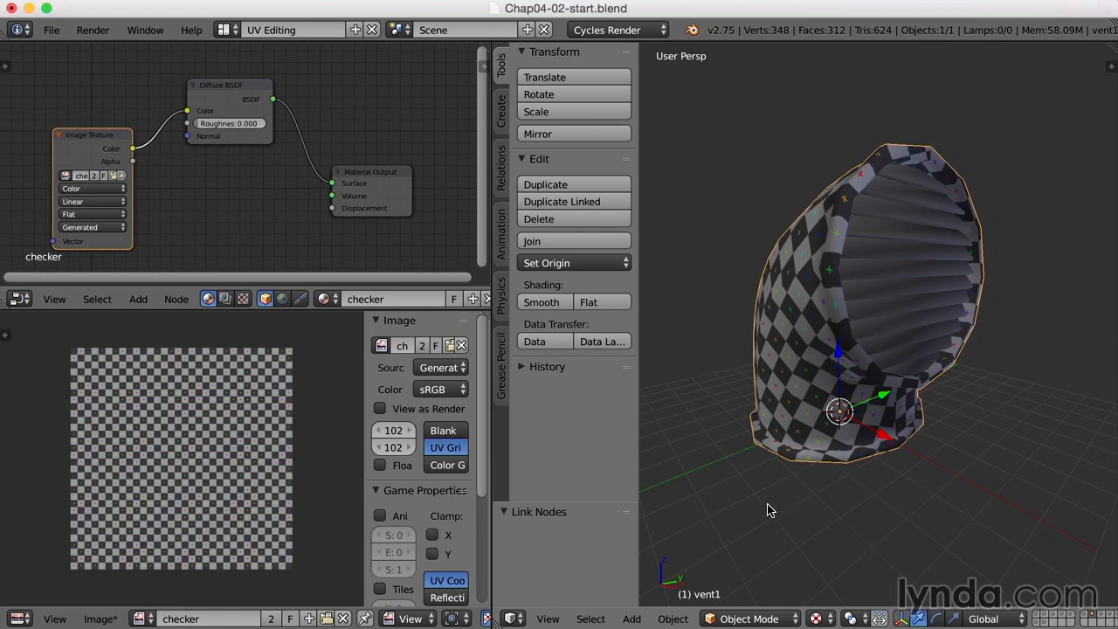
middle_drag(748, 499, 860, 438)
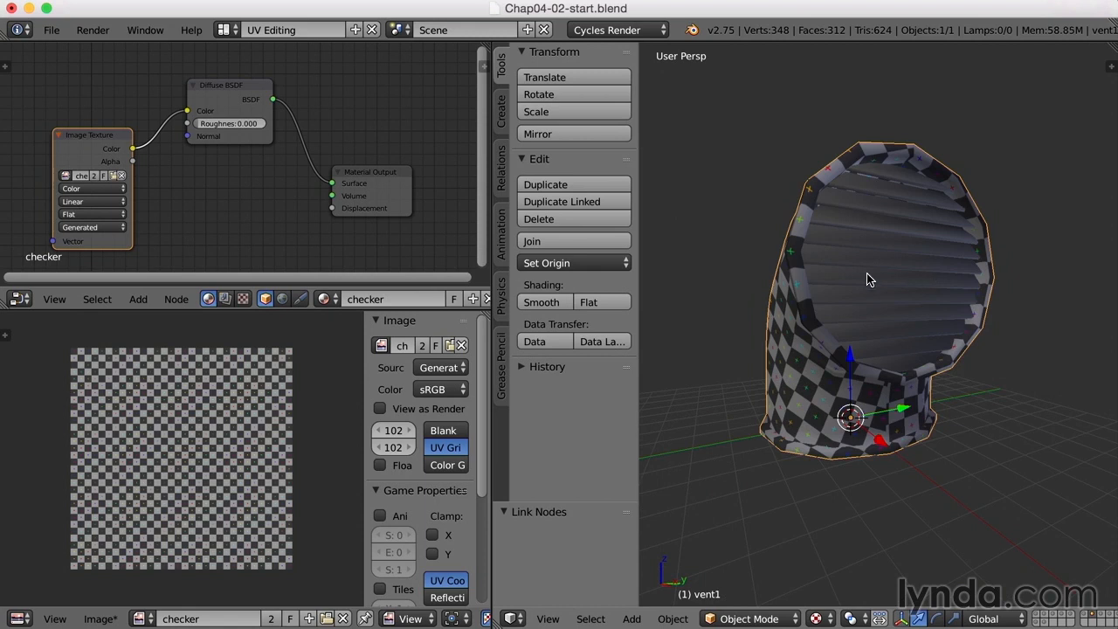
In Edit Mode, select all the linked louver slats of vent1 and hide the rest of the mesh.
key(Tab)
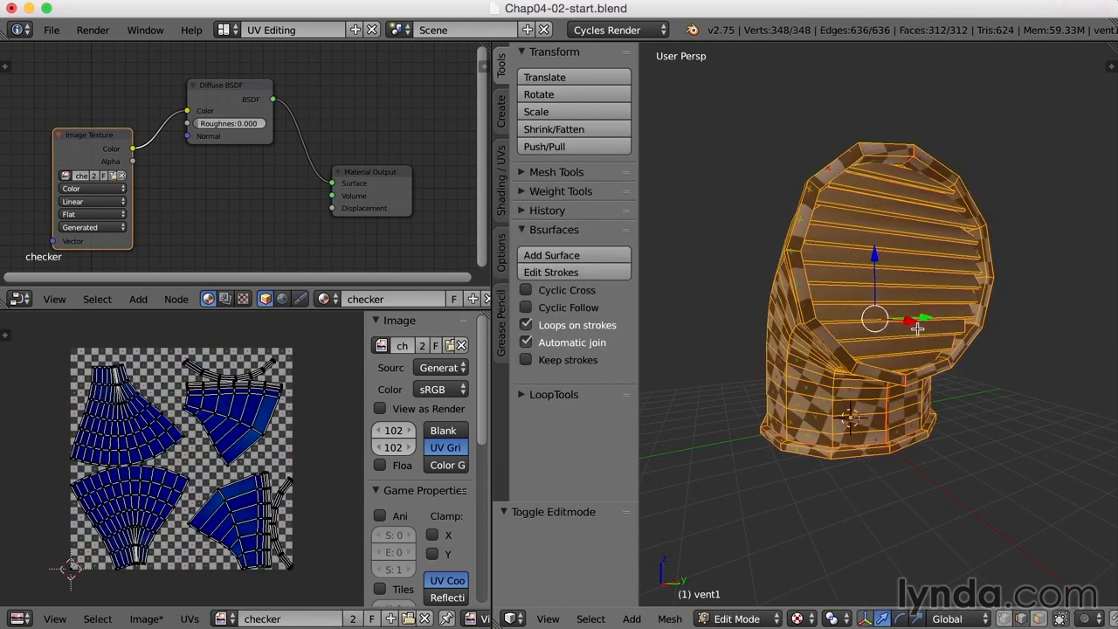
scroll(912, 327, up, 1)
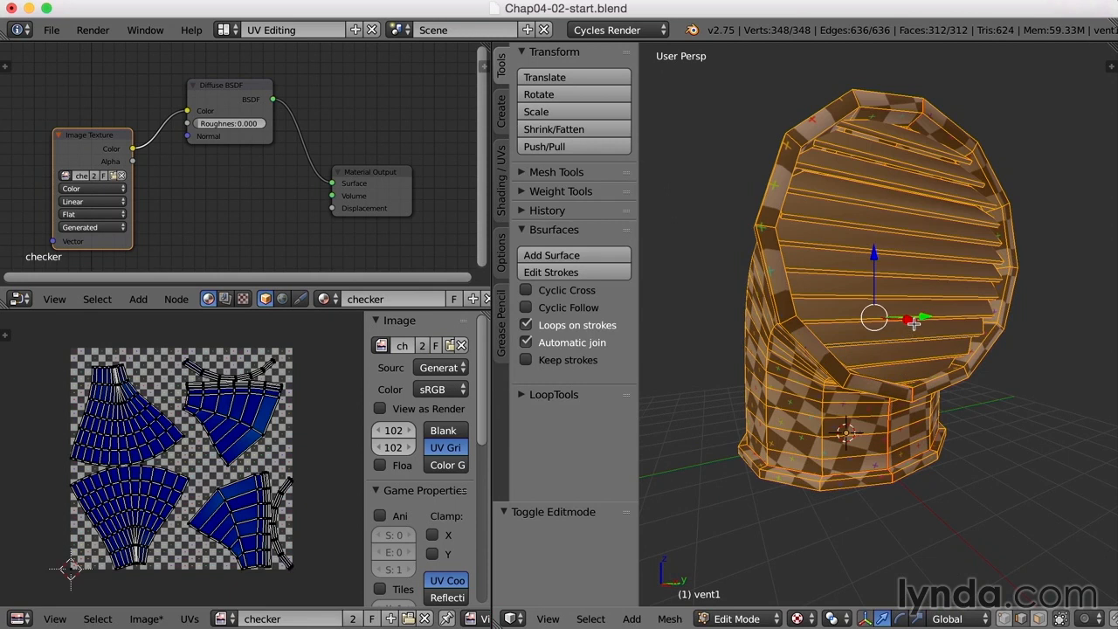
key(a)
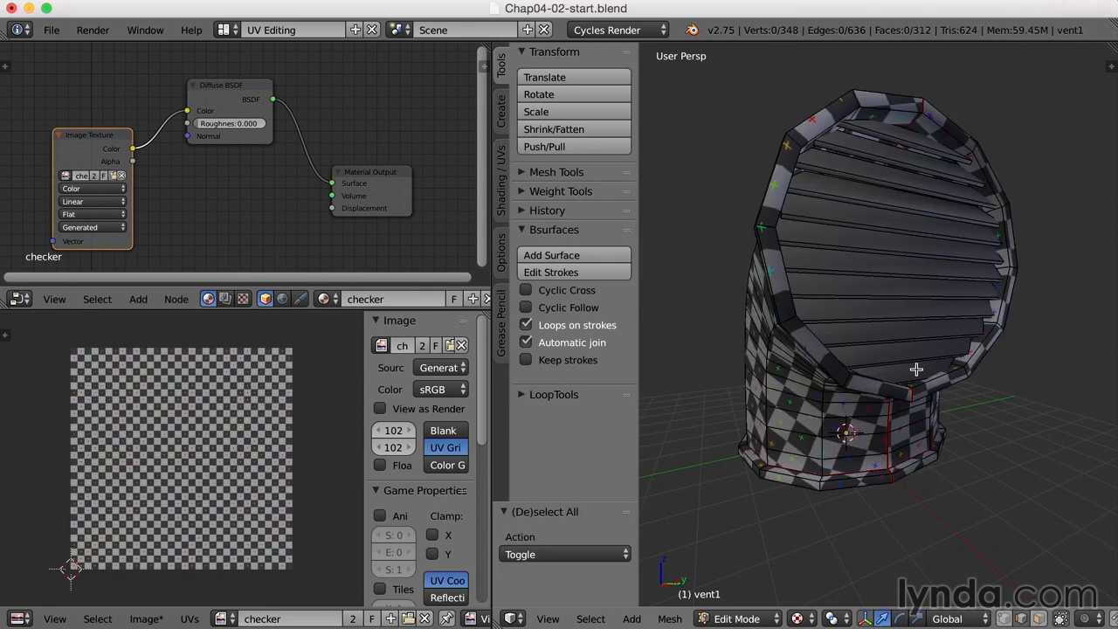
key(l)
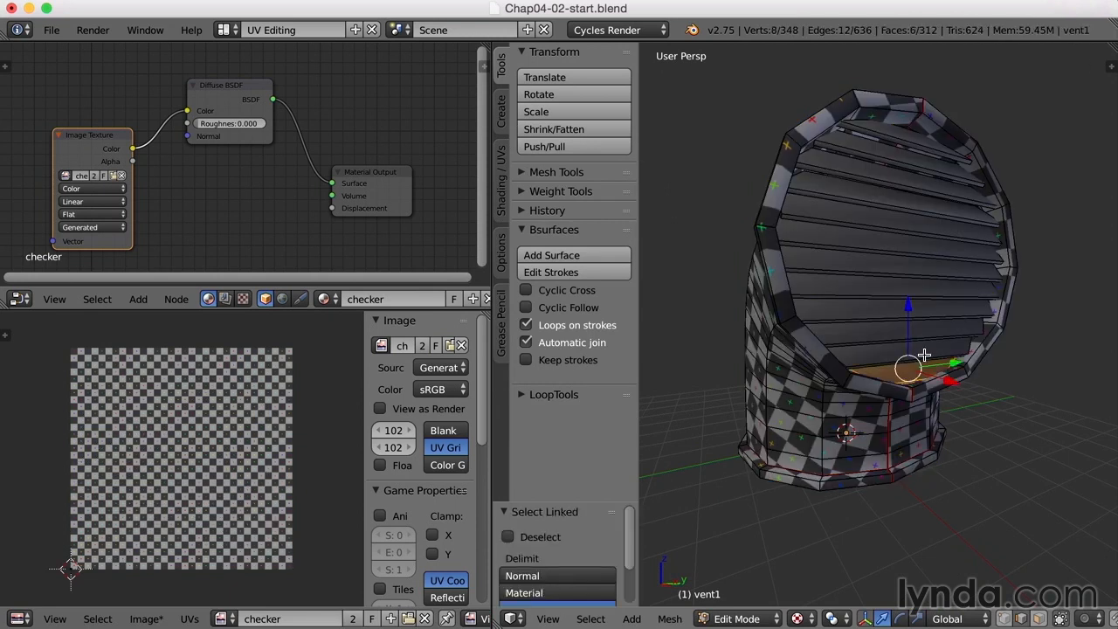
key(l)
key(l)
key(l)
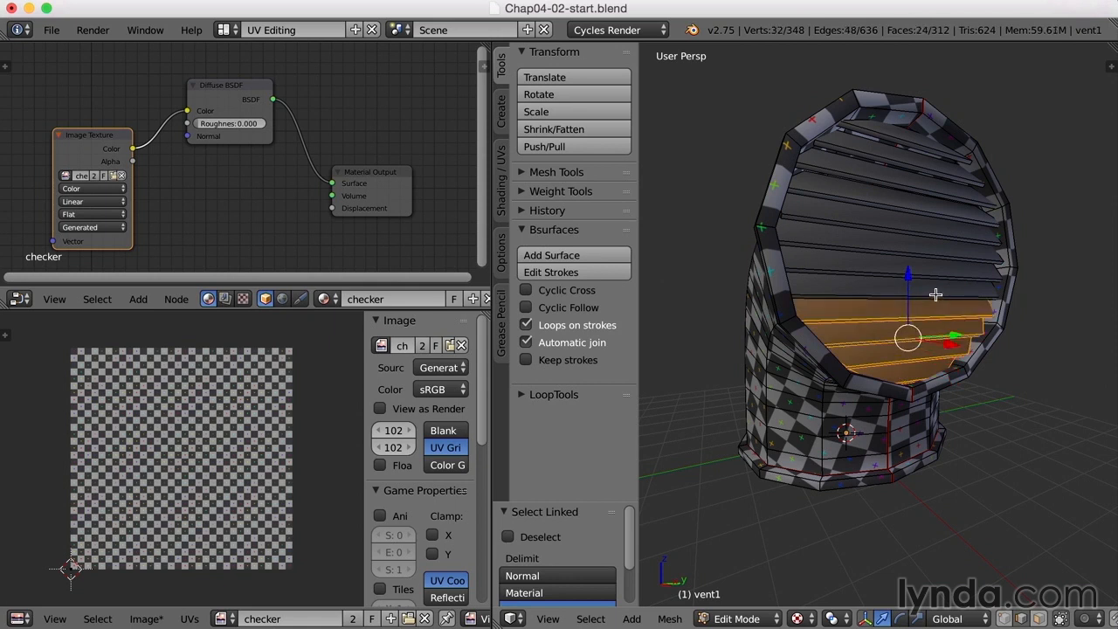
key(l)
key(l)
key(l)
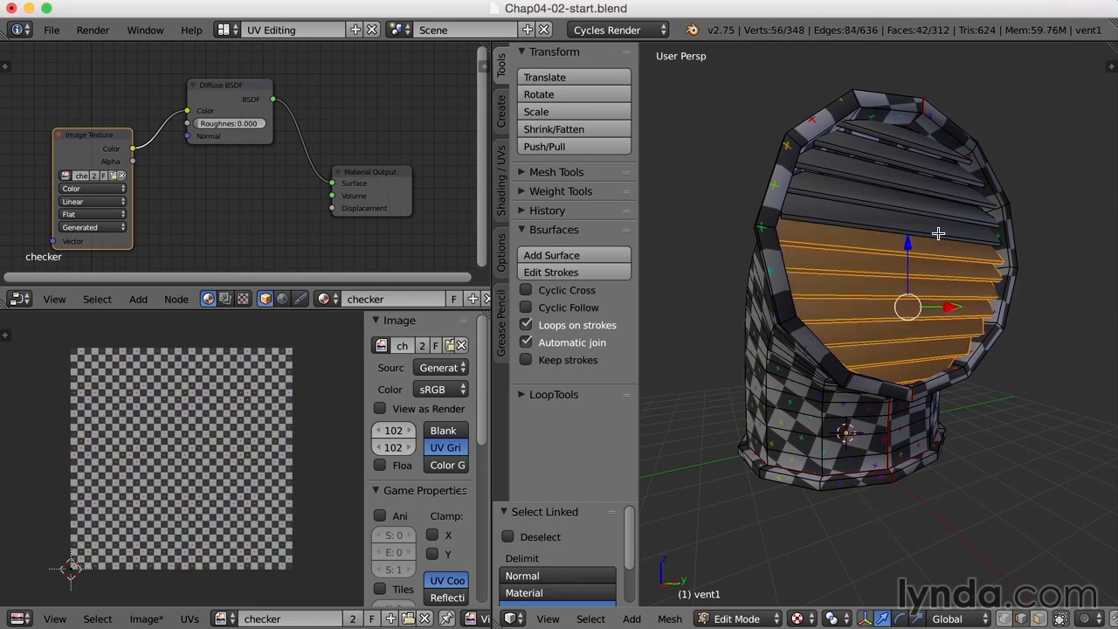
key(l)
key(l)
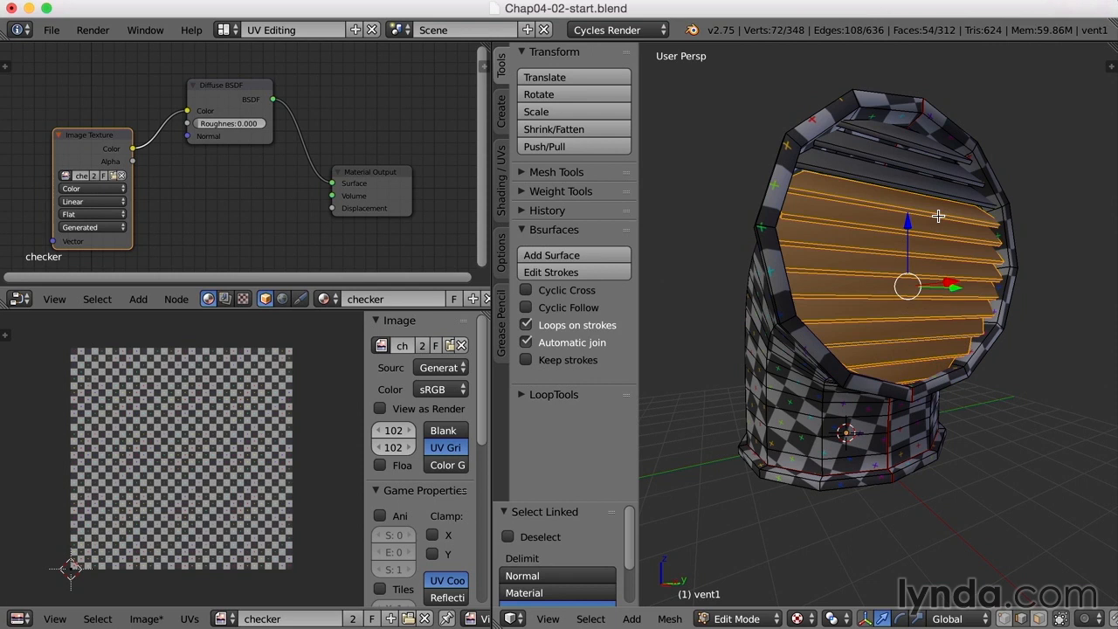
key(l)
key(l)
key(l)
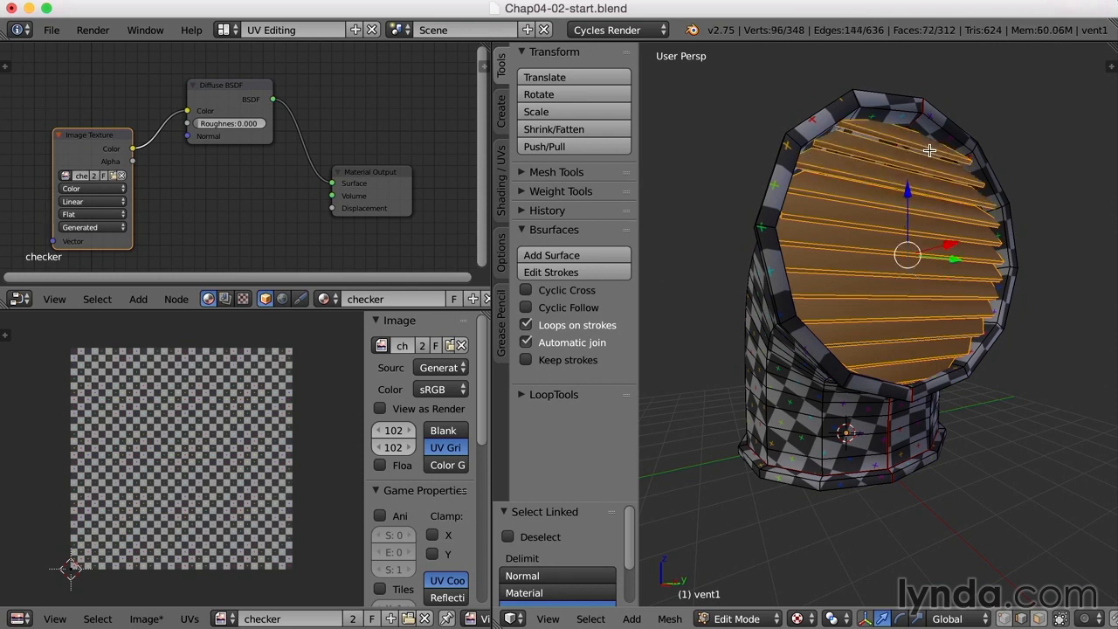
key(shift+h)
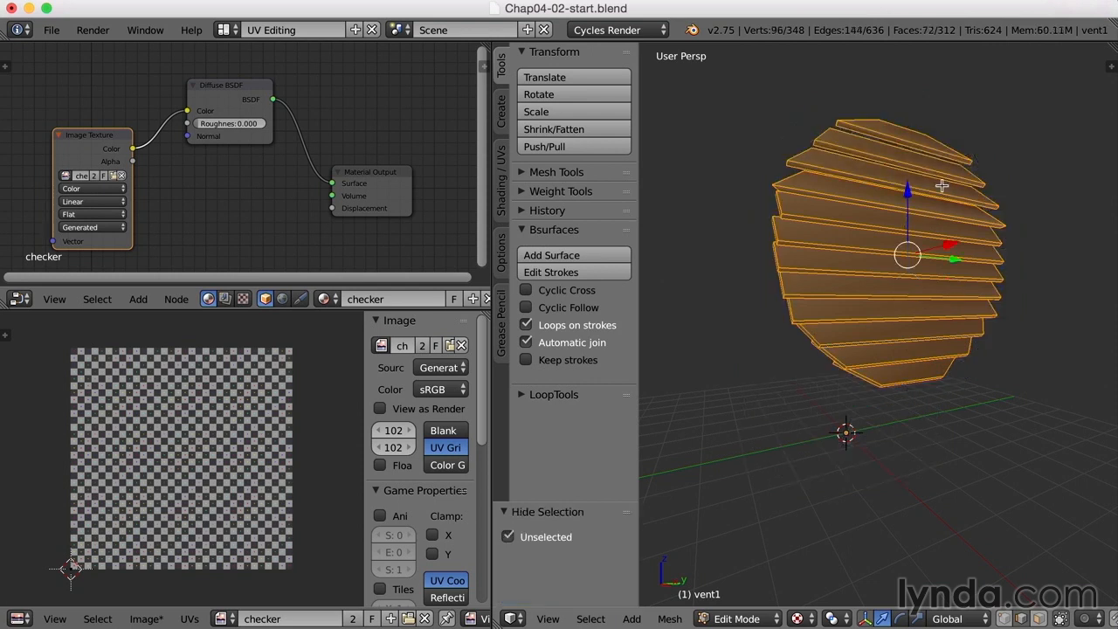
Unwrap the louvers with Smart UV Project at a 66 angle limit and 0 island margin, then reveal the hidden mesh.
middle_drag(1011, 322, 960, 342)
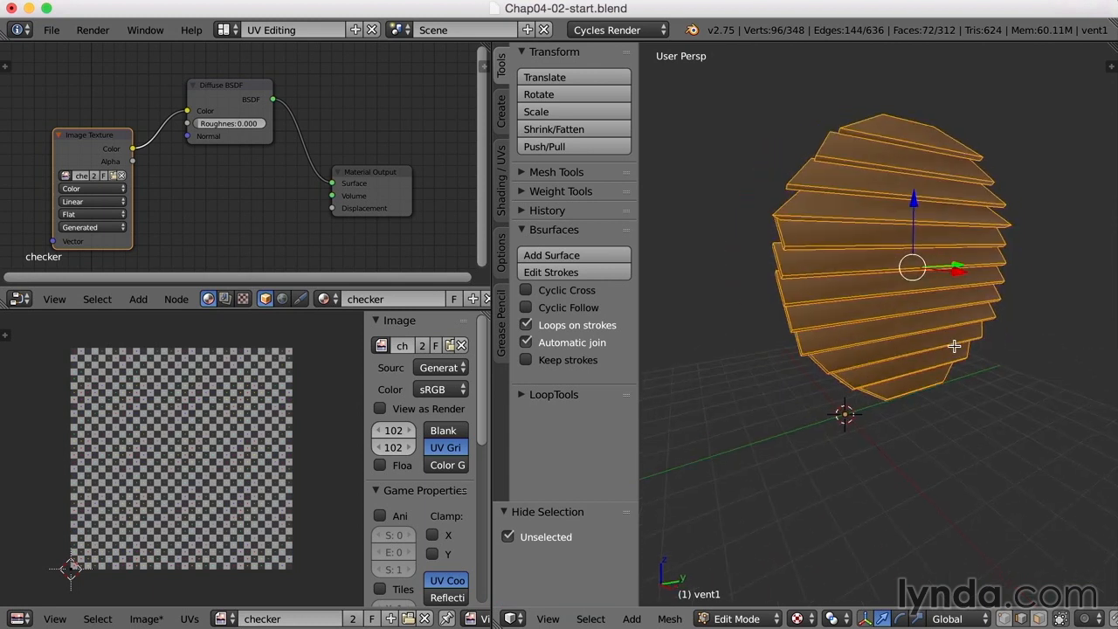
scroll(955, 346, up, 1)
middle_drag(893, 352, 955, 335)
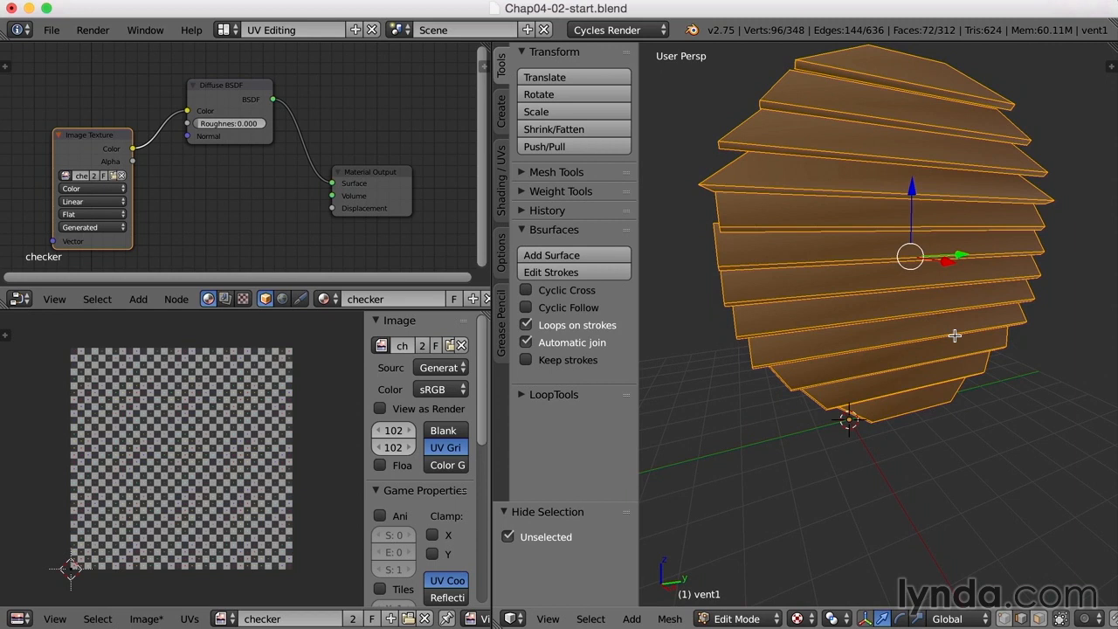
key(u)
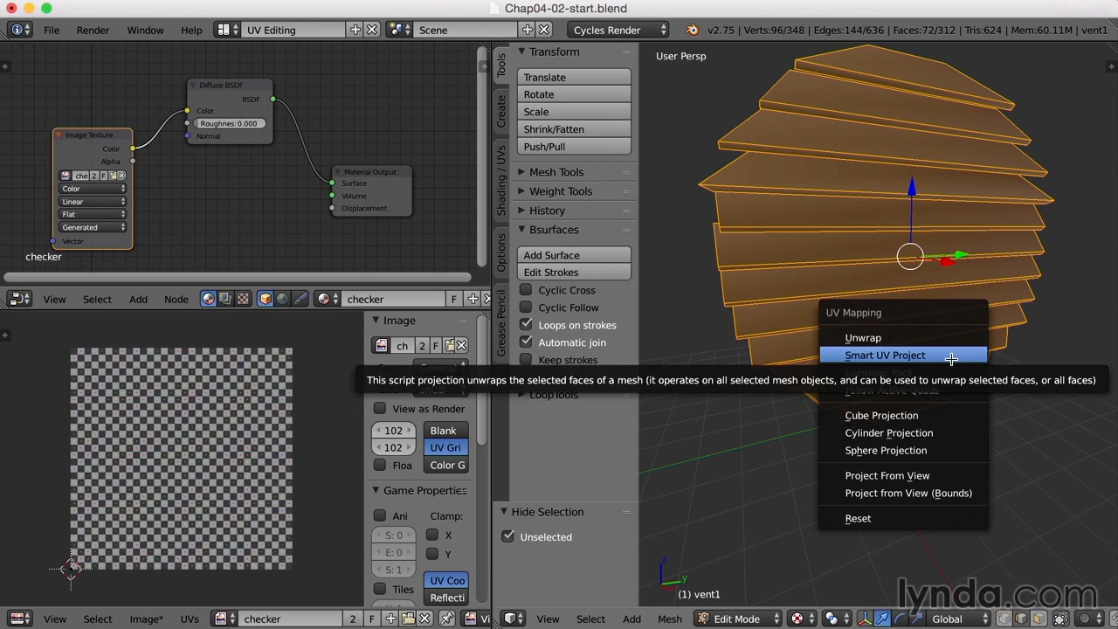
click(951, 357)
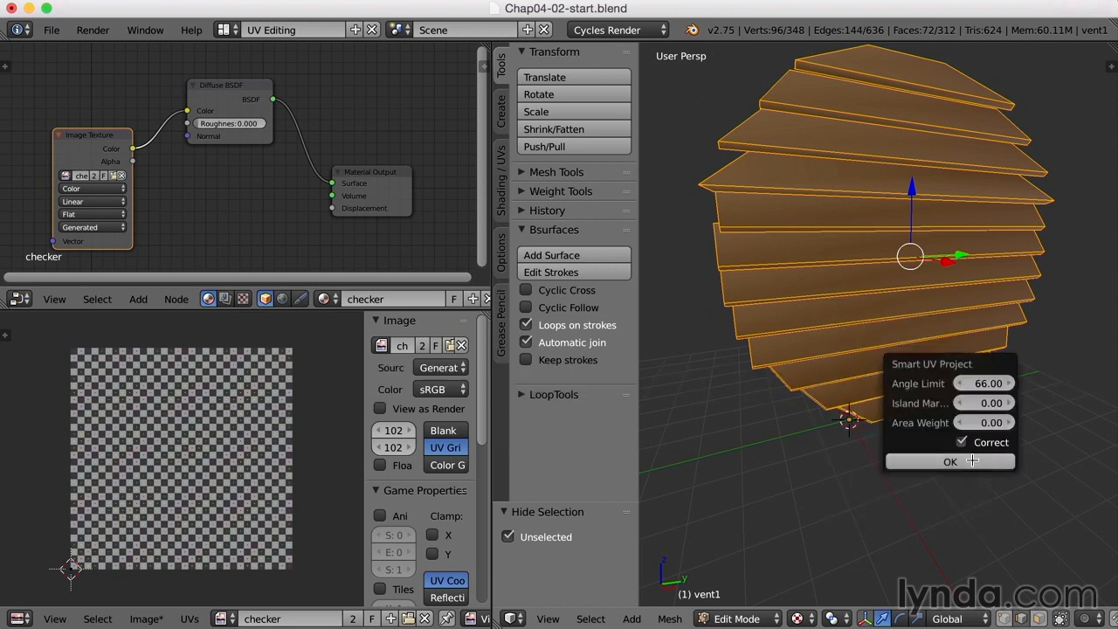
click(972, 462)
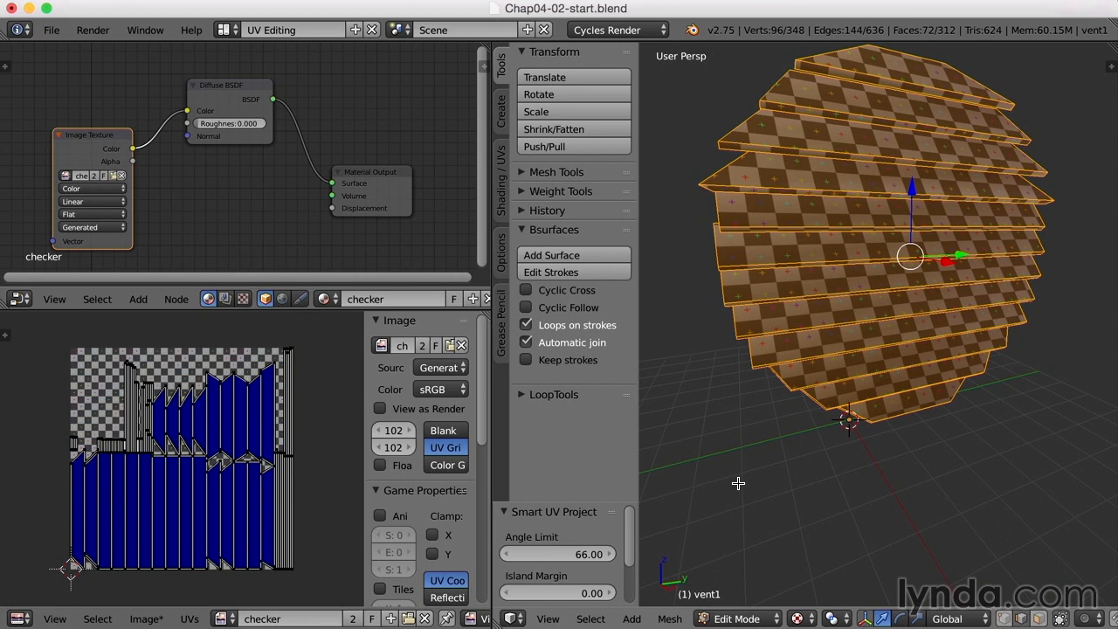
key(alt+h)
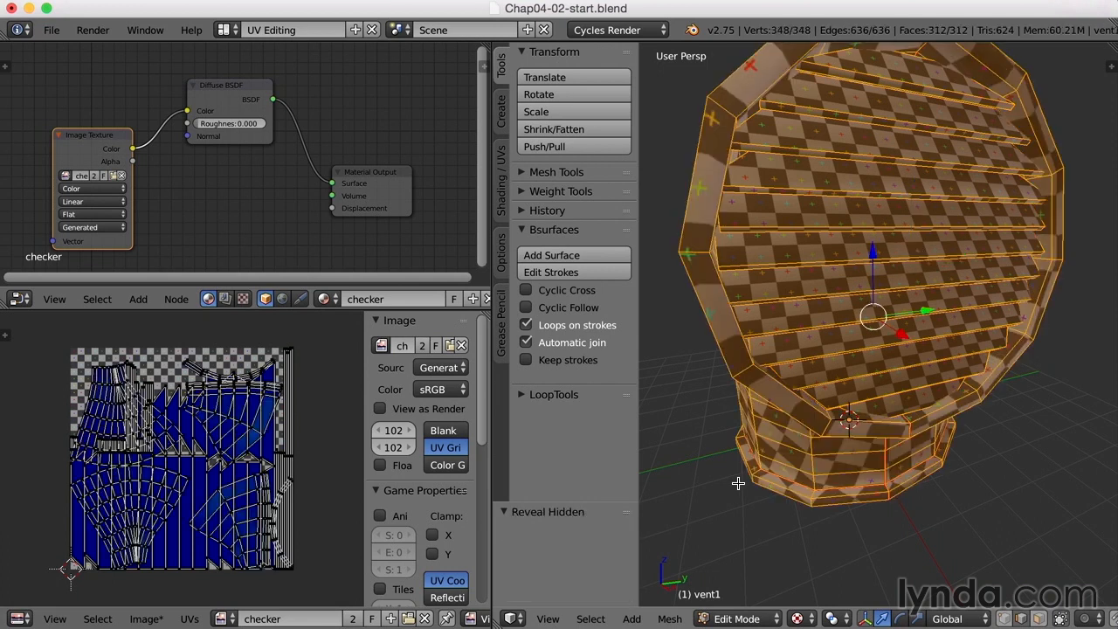
Select all of vent1's UVs, average the islands' scale and pack the islands with rotation and a 0.001 margin.
scroll(865, 441, down, 4)
middle_drag(848, 453, 734, 463)
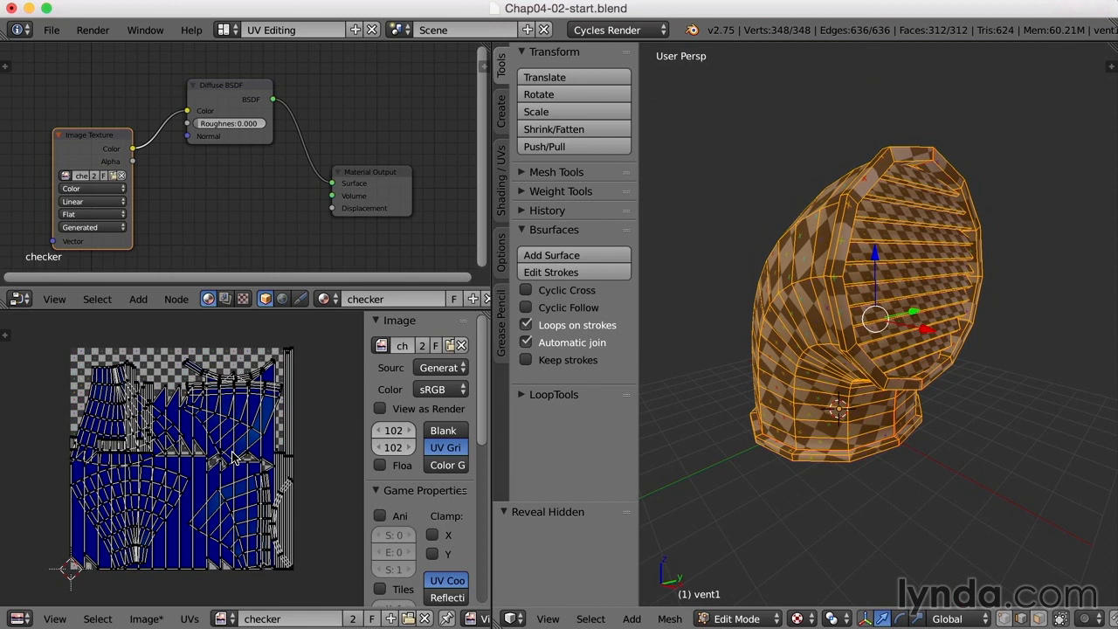
key(a)
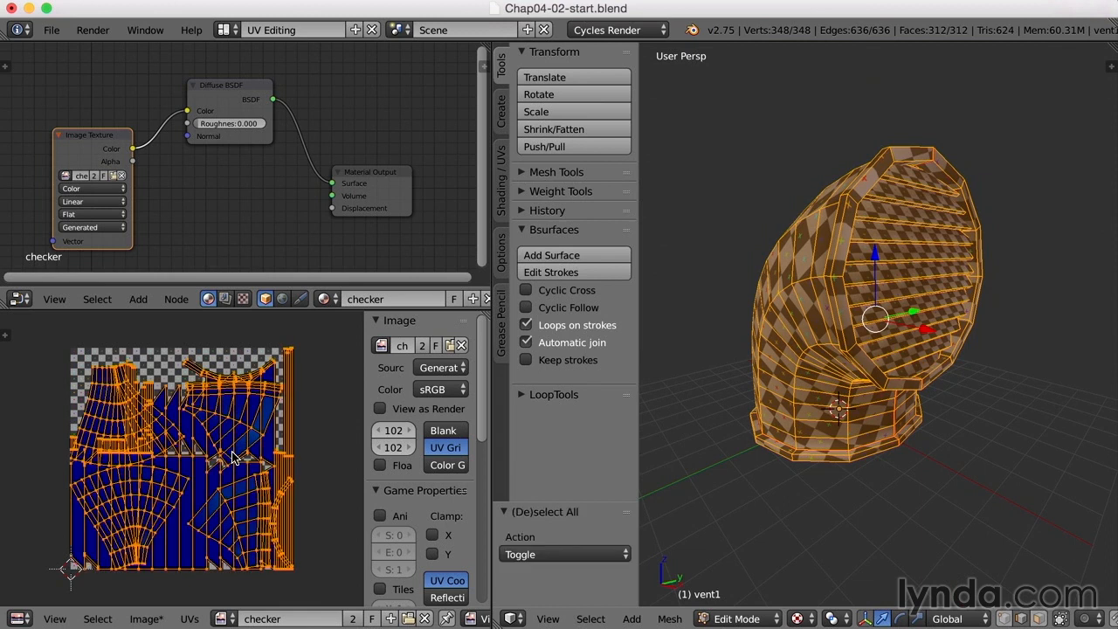
click(190, 619)
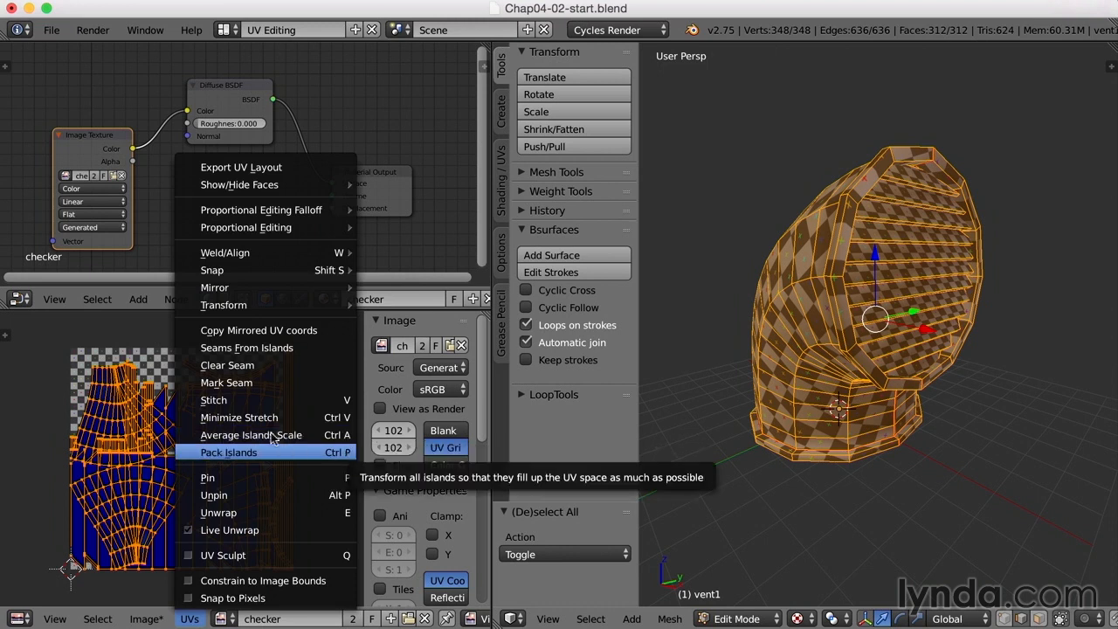
click(352, 456)
key(ctrl+a)
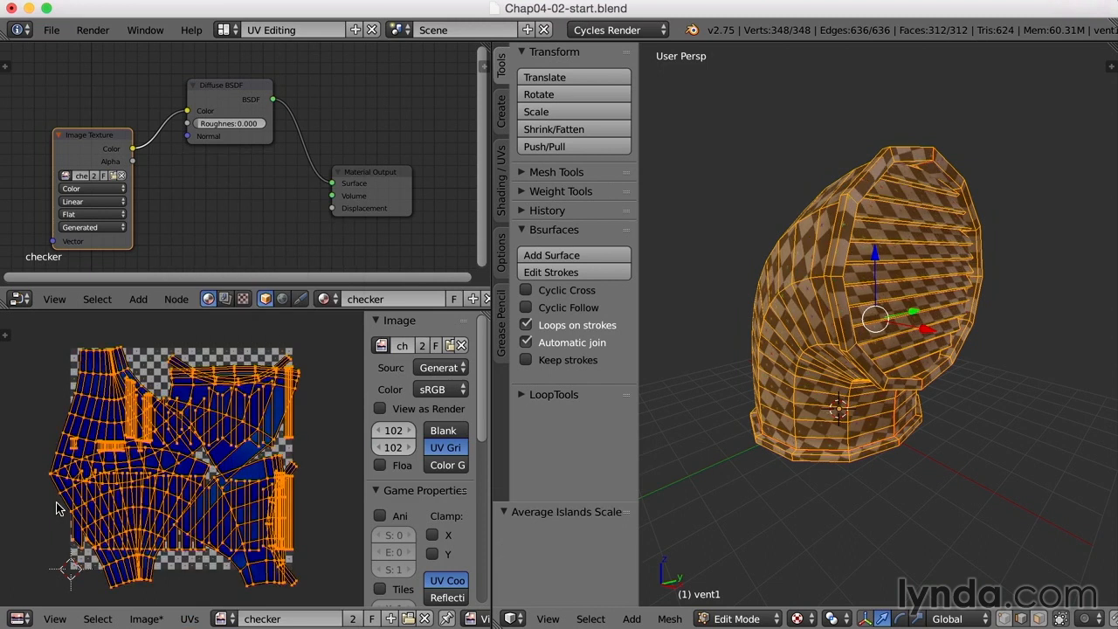
key(ctrl+p)
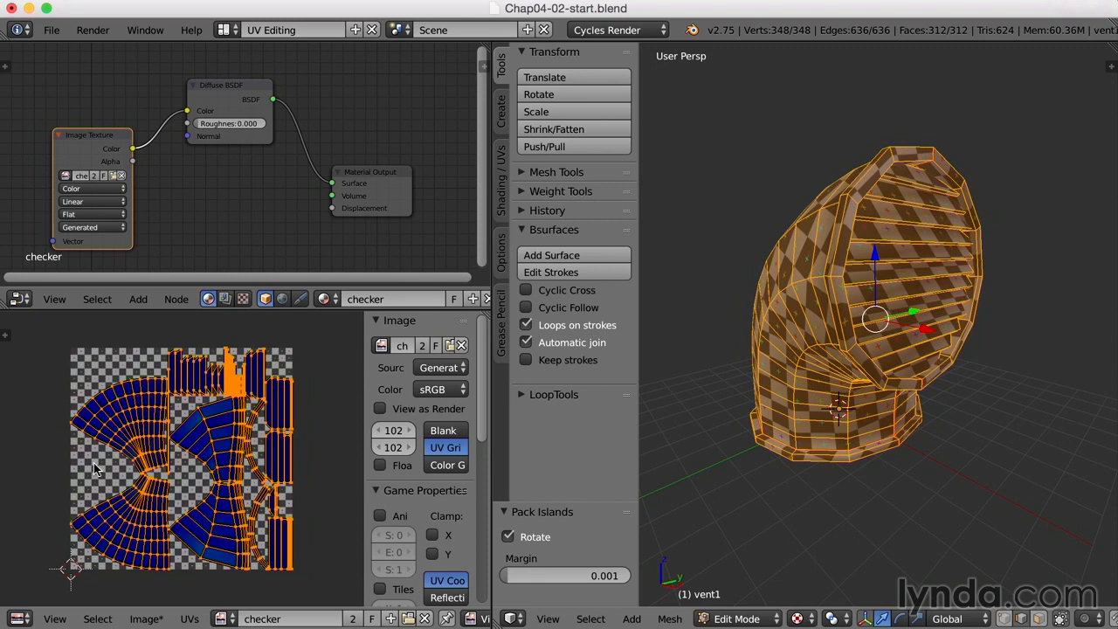
key(Tab)
key(Tab)
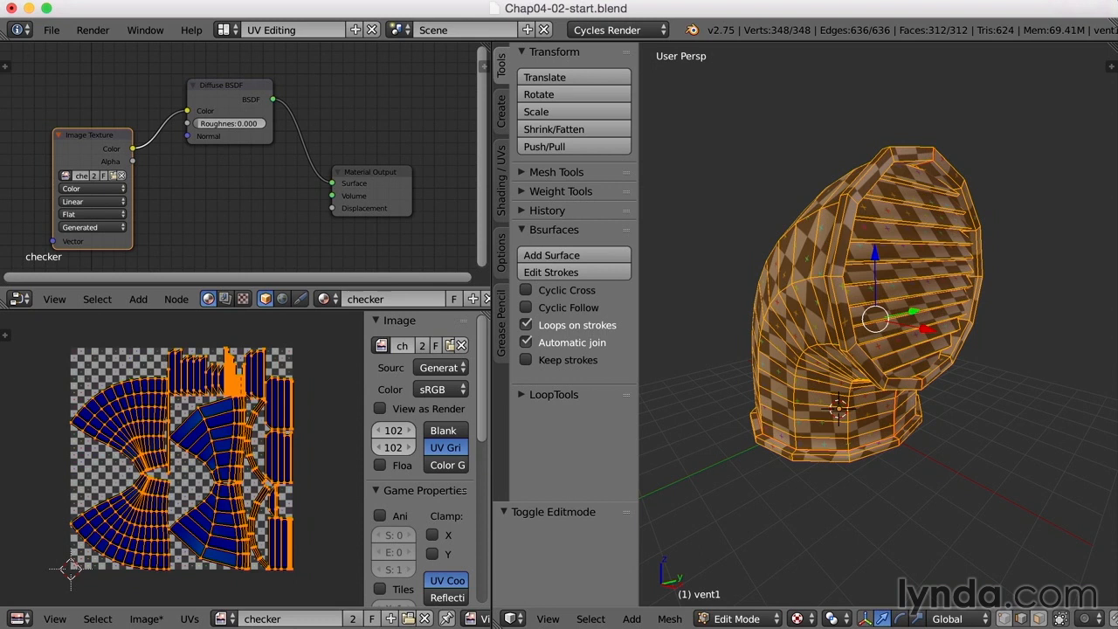
Switch to the Default screen layout and return vent1 to Object Mode.
click(223, 30)
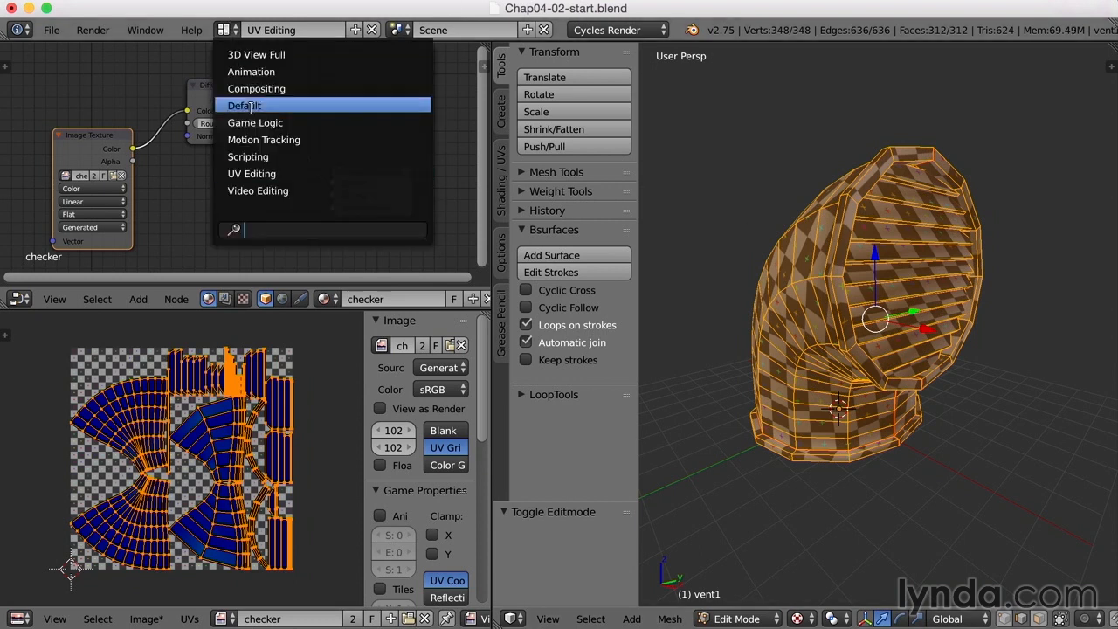
click(251, 107)
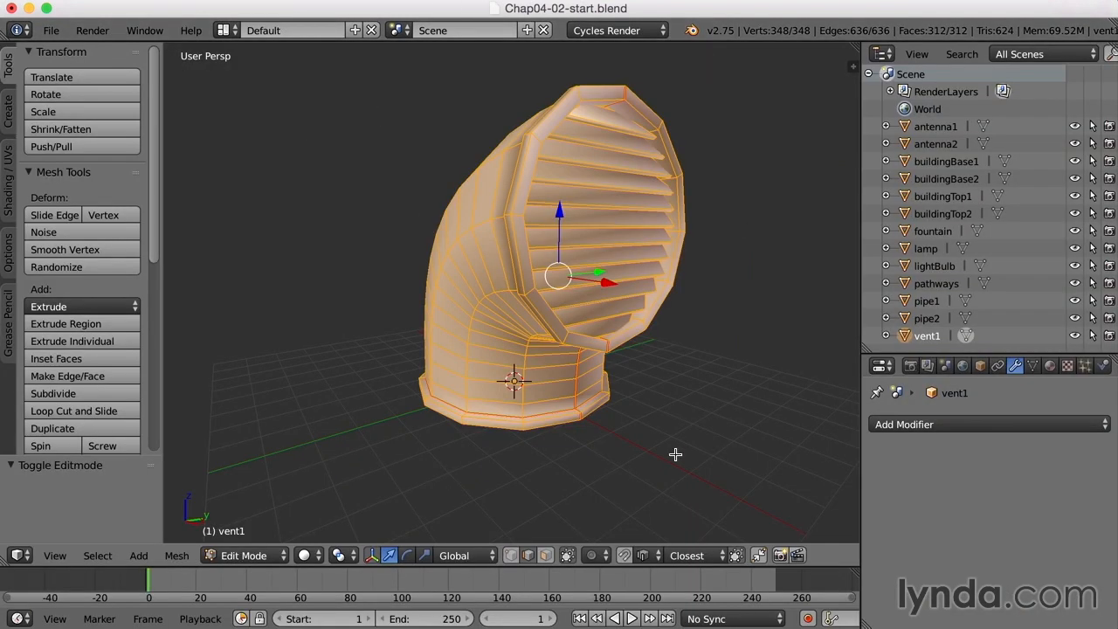
key(Tab)
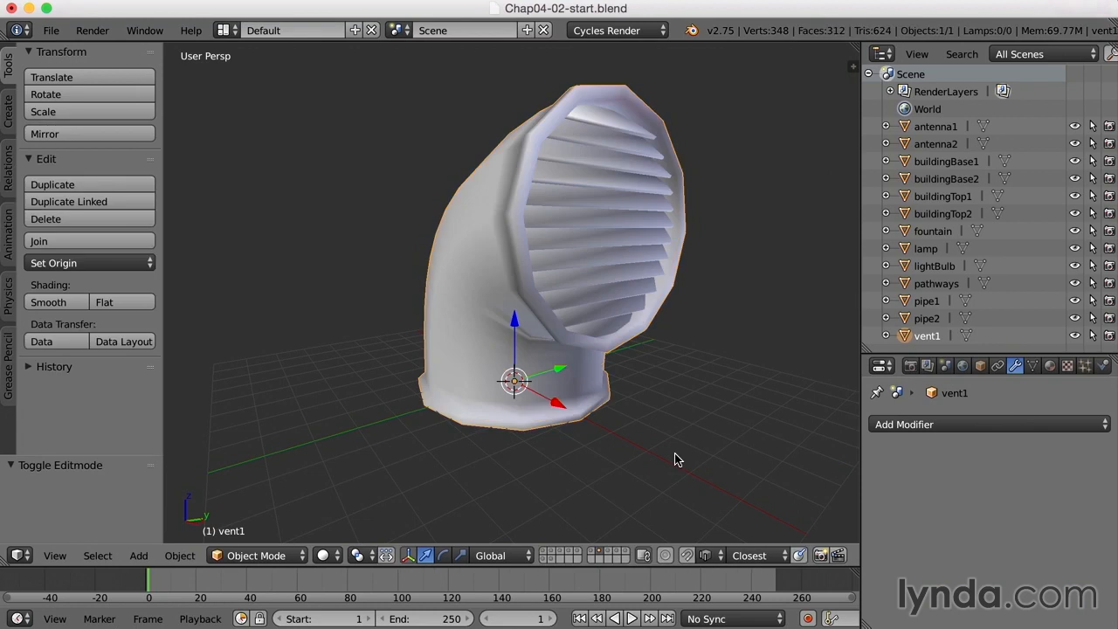
Show only the layer that holds the lamp, then select the lamp and put it into Edit Mode.
click(611, 557)
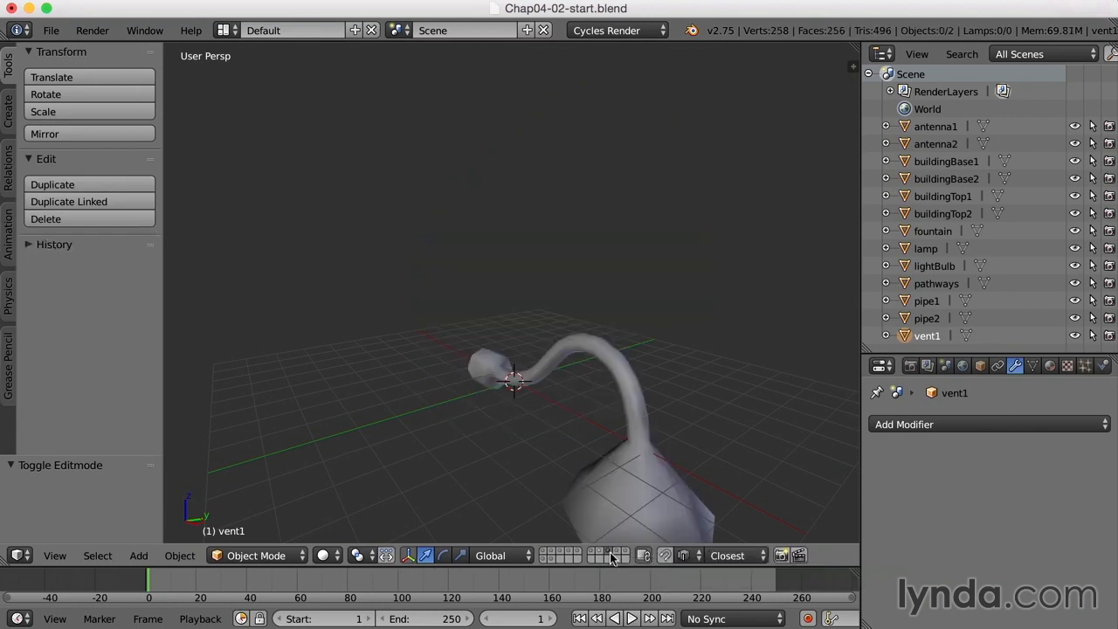
right_click(650, 489)
key(KP_Decimal)
middle_drag(559, 444, 660, 431)
key(Tab)
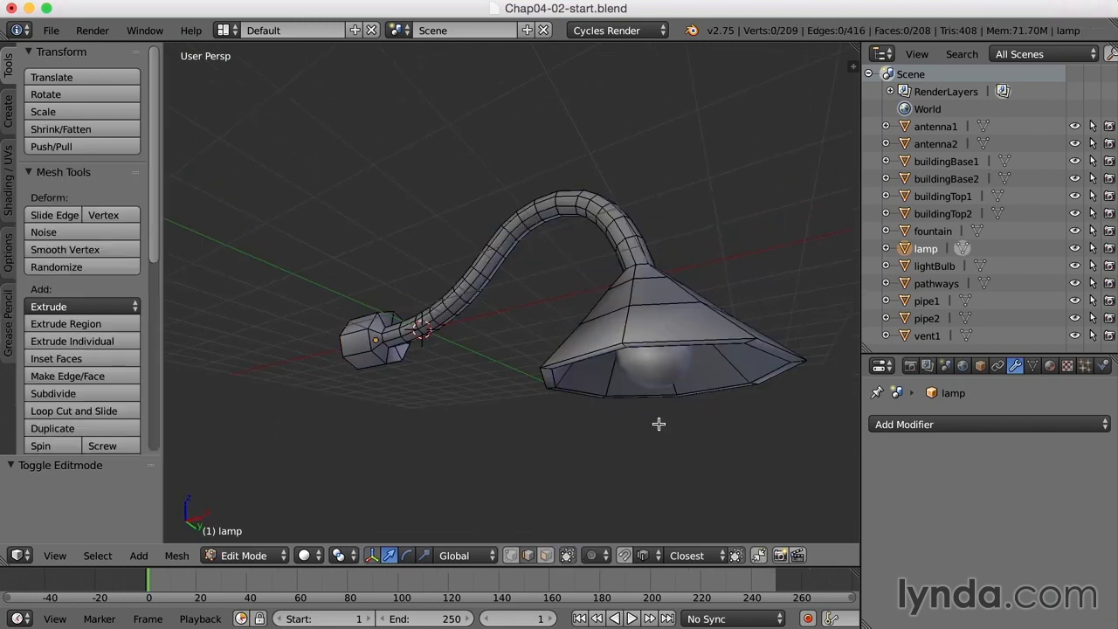
Select the ring of edges where the lamp's curved arm meets its wall base and mark it as a seam.
middle_drag(635, 385, 650, 423)
scroll(556, 373, up, 2)
shift+middle_drag(509, 367, 634, 367)
middle_drag(437, 304, 408, 298)
key(c)
click(415, 297)
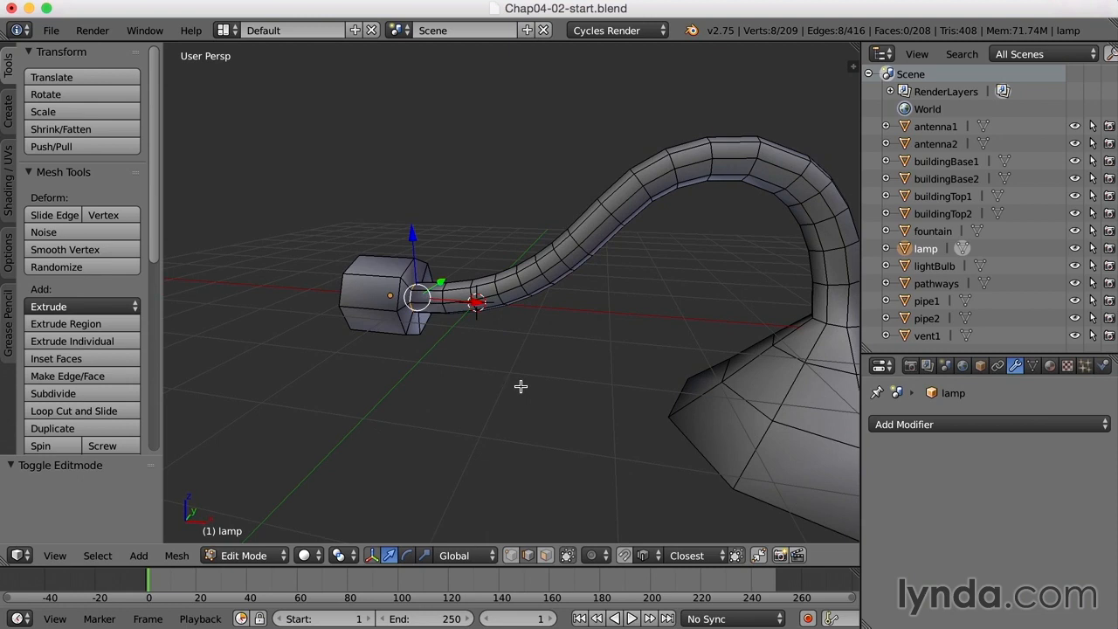
key(ctrl+e)
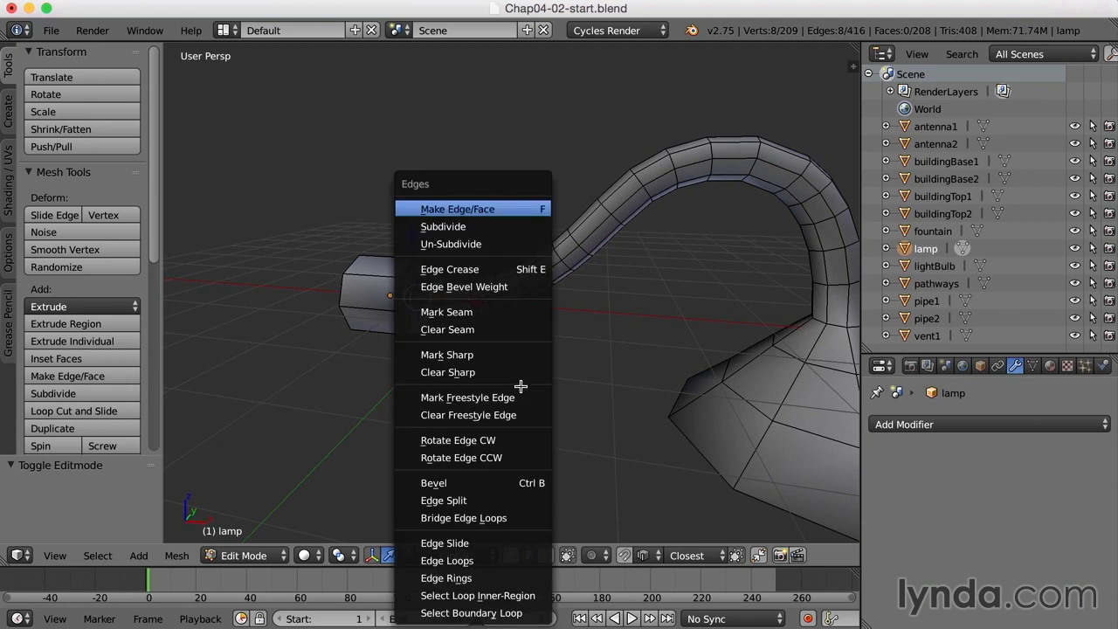
click(482, 313)
Mark a lengthwise seam along the lamp's curved arm, leaving the loop's edges on the wall base and shade out of the selection.
middle_drag(703, 330, 611, 304)
middle_drag(637, 347, 641, 277)
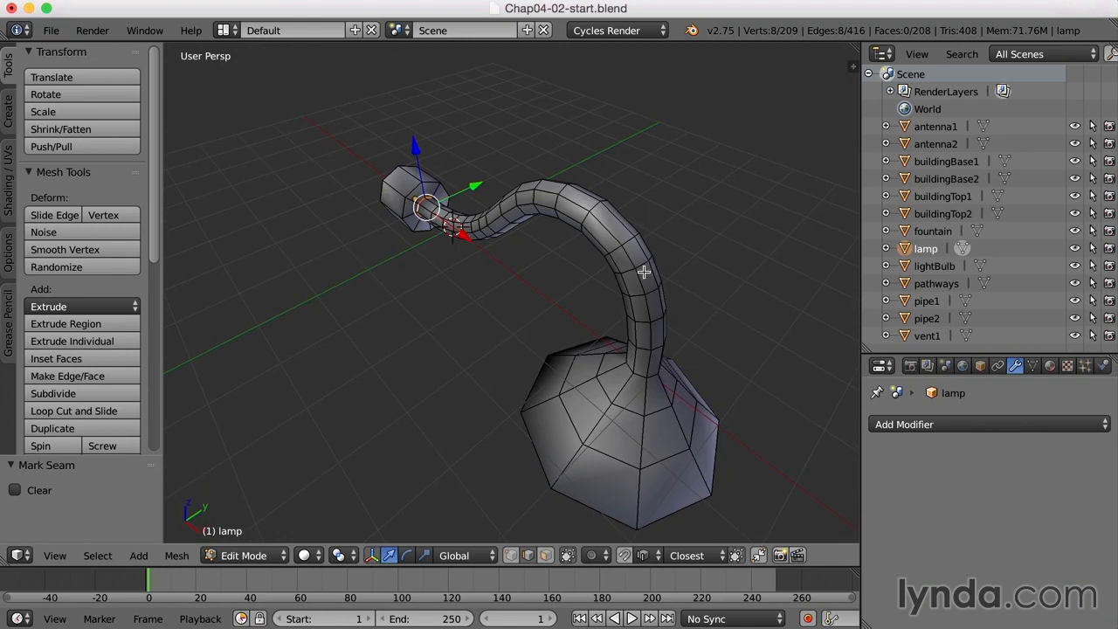
alt+right_click(653, 269)
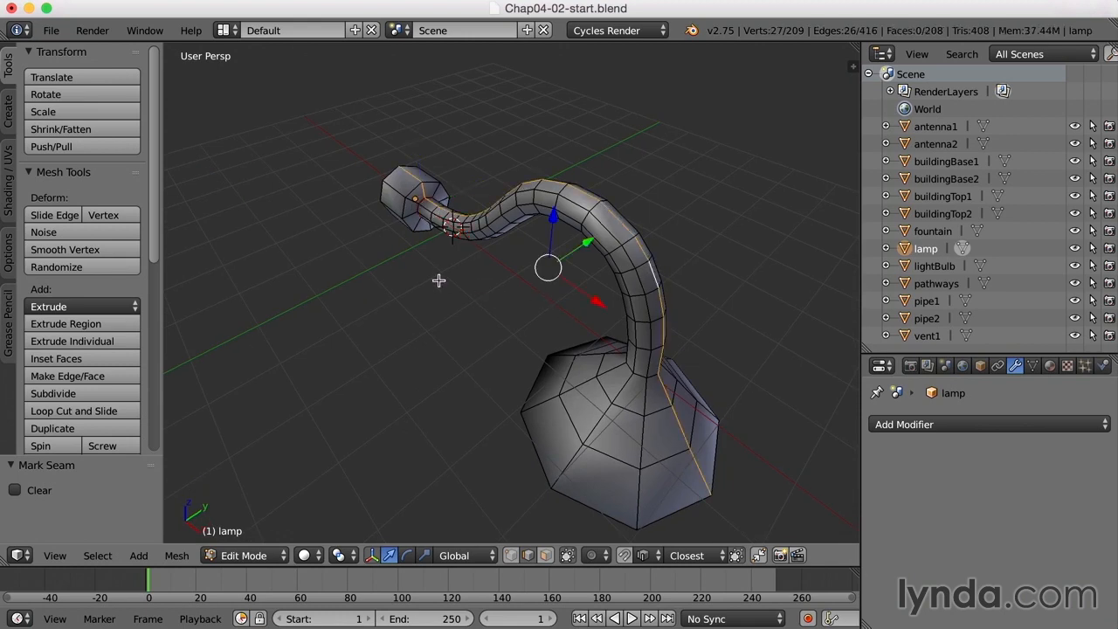
middle_drag(438, 279, 452, 288)
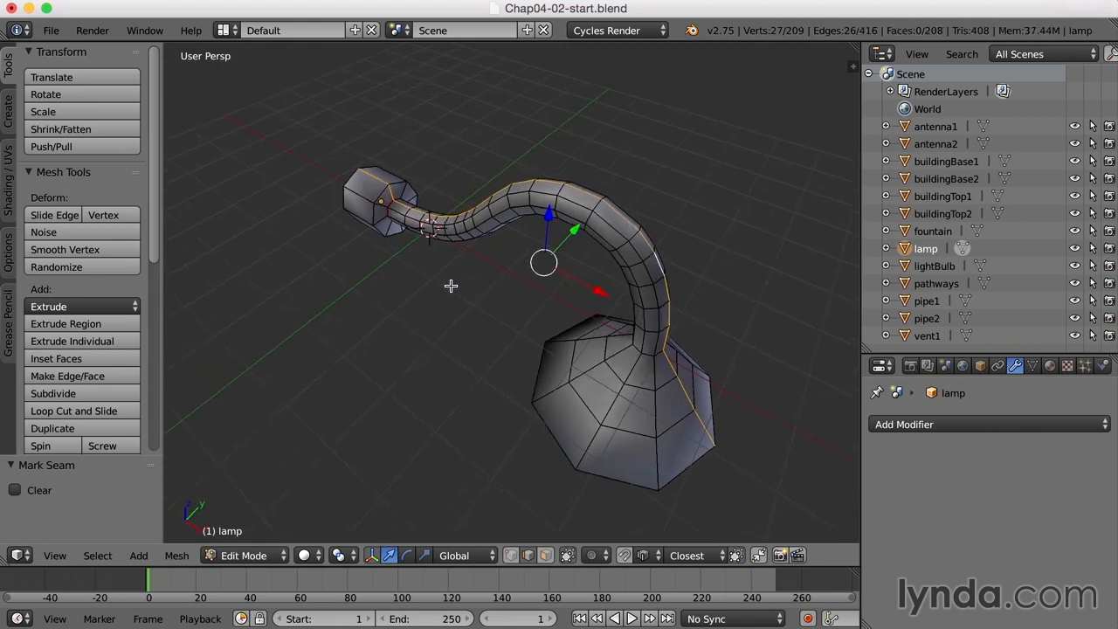
shift+right_click(377, 177)
middle_drag(630, 345, 644, 412)
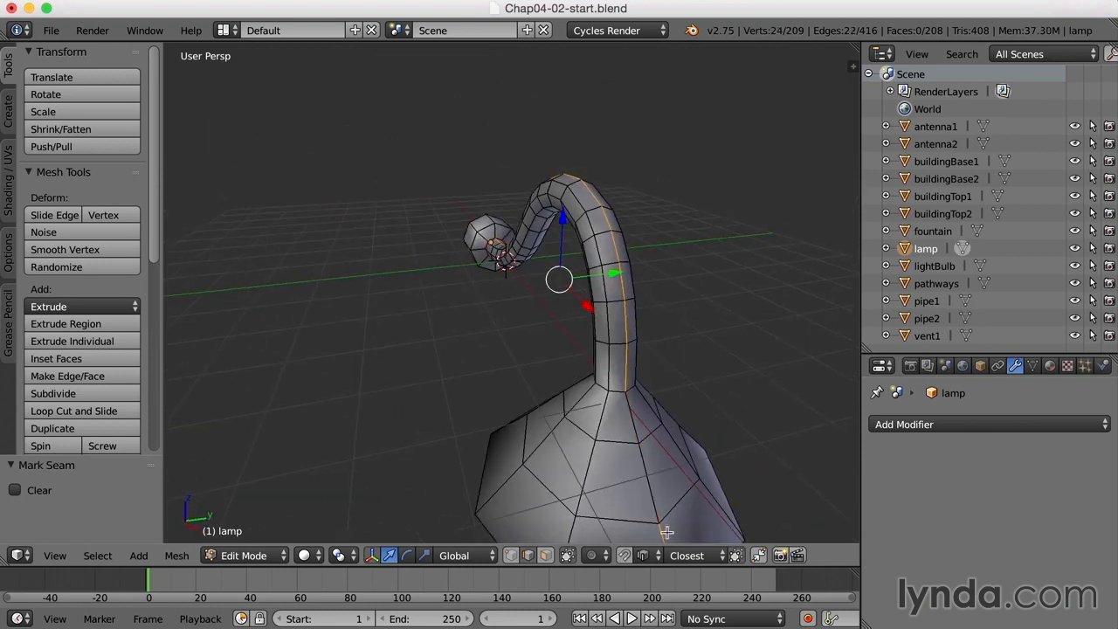
middle_drag(702, 472, 681, 354)
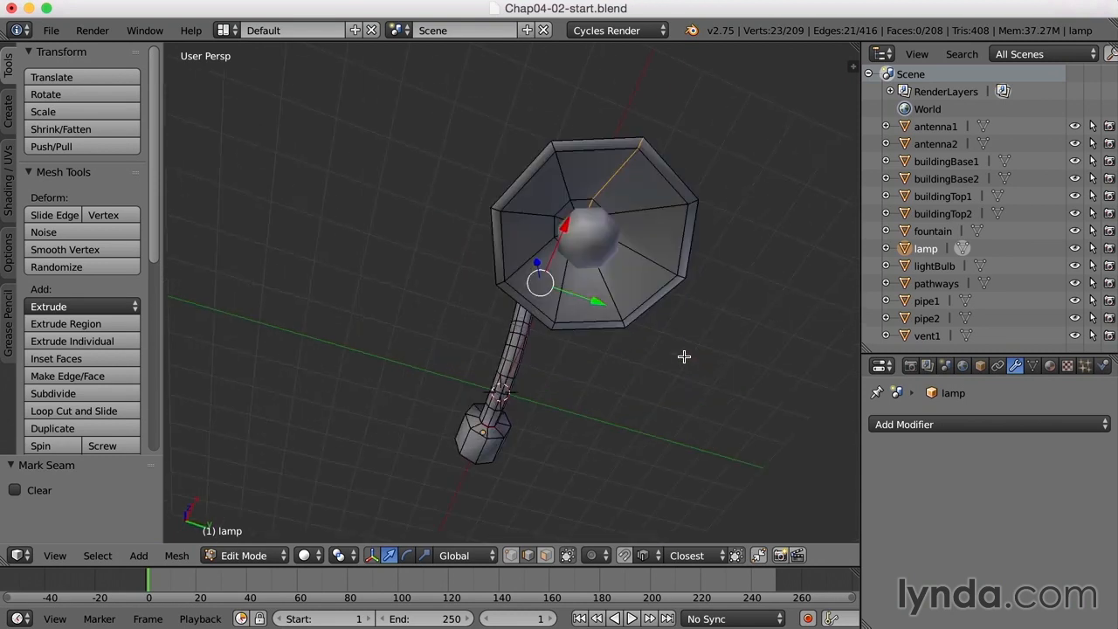
scroll(684, 346, up, 6)
middle_drag(732, 318, 733, 321)
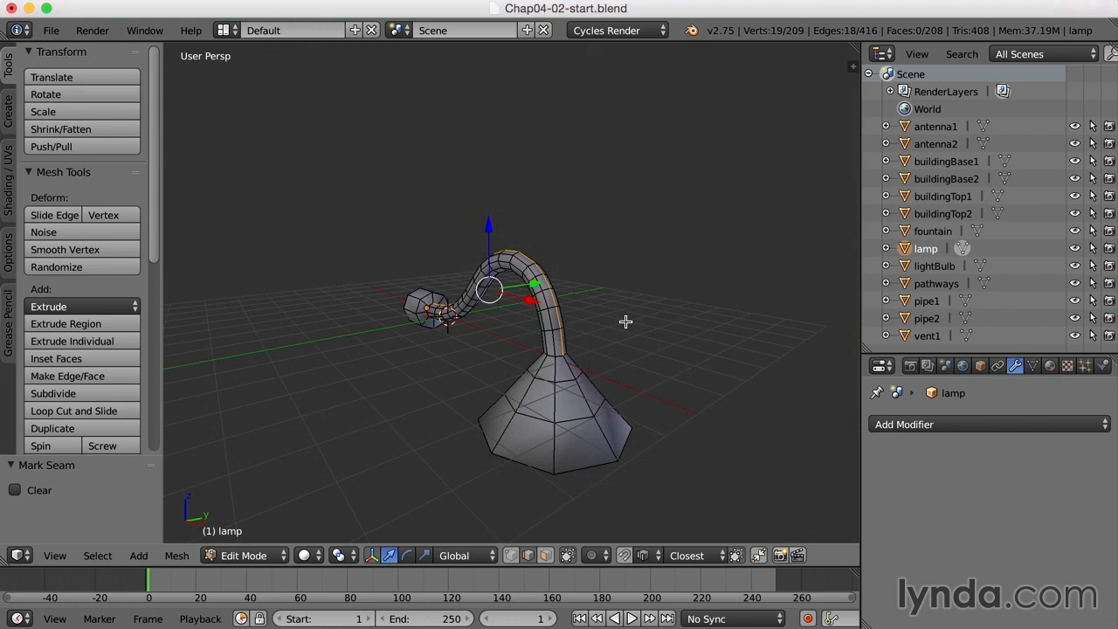
key(ctrl+e)
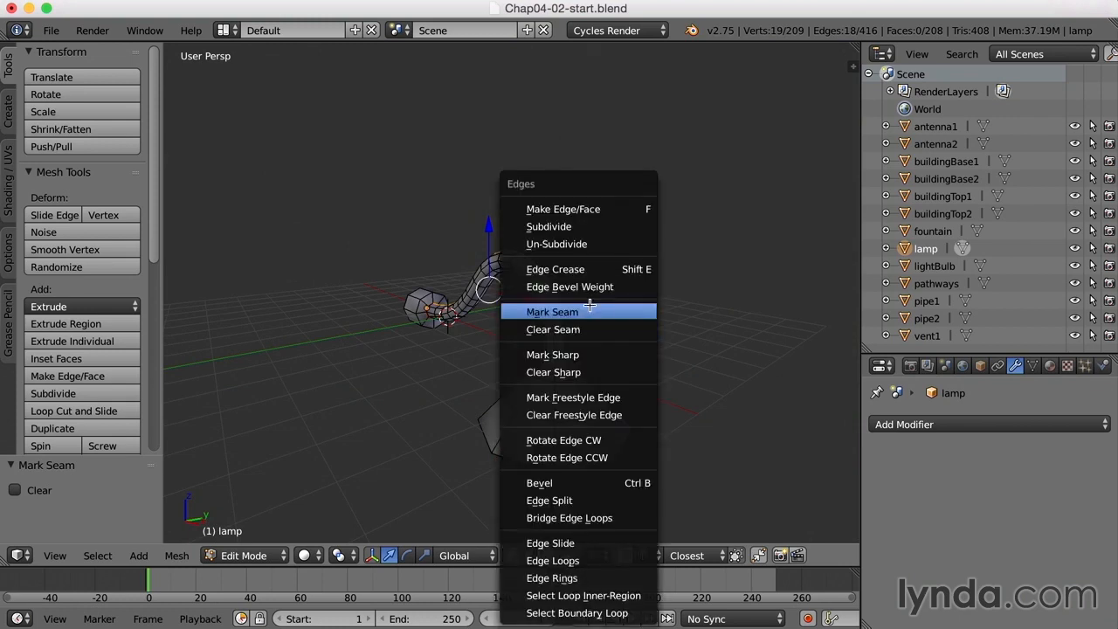
click(588, 311)
Mark the edge loop where the lamp's arm meets the top of the shade as a seam.
middle_drag(638, 355, 680, 344)
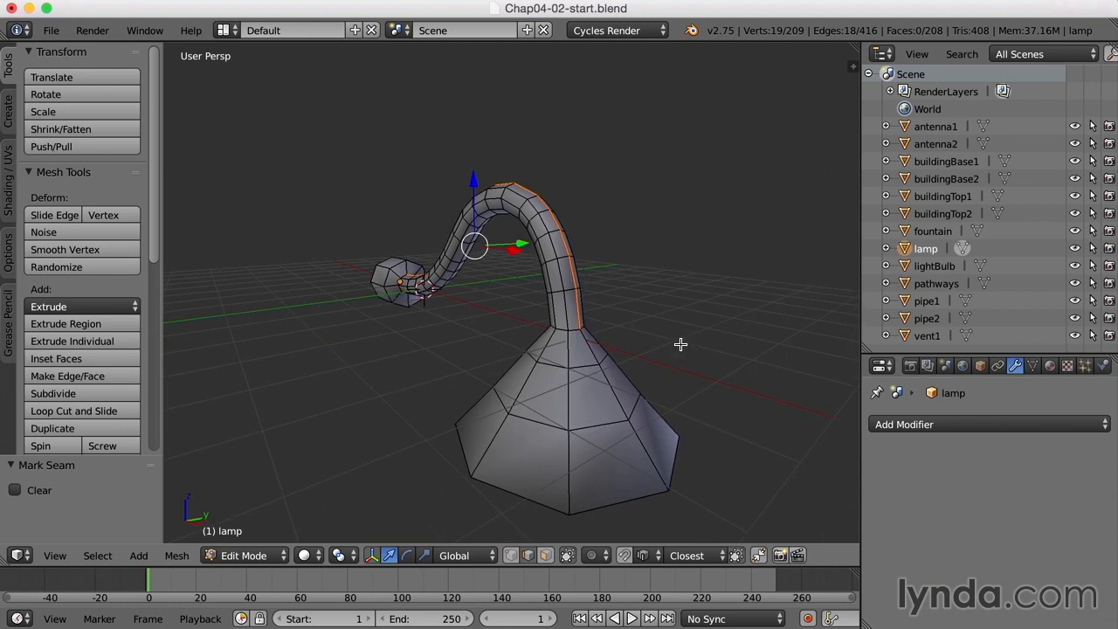
right_click(575, 327)
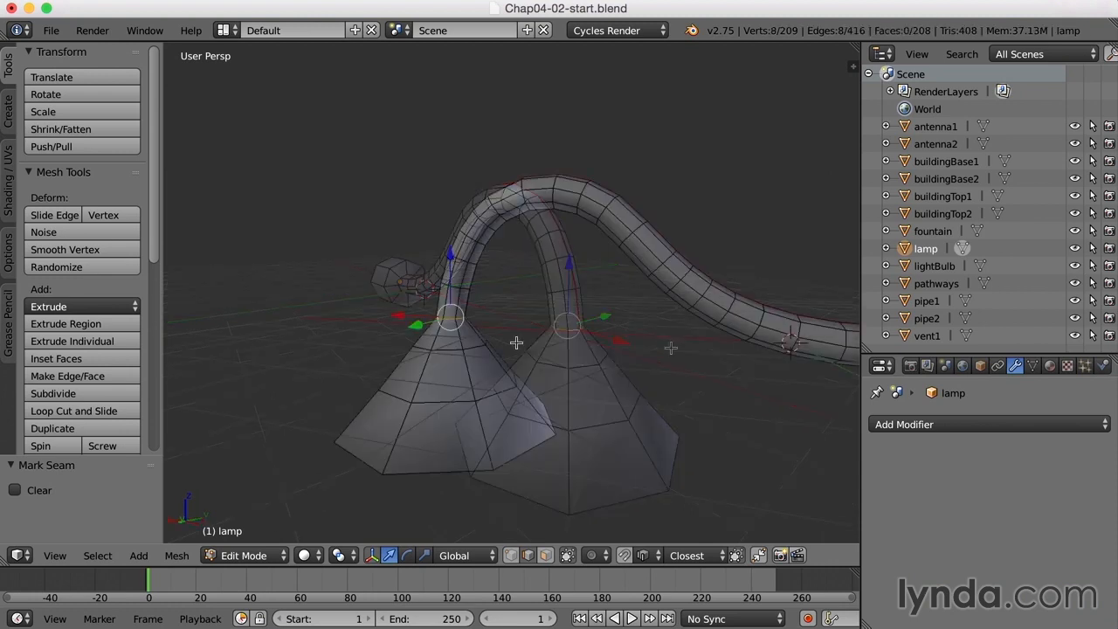
middle_drag(517, 344, 685, 345)
key(ctrl+e)
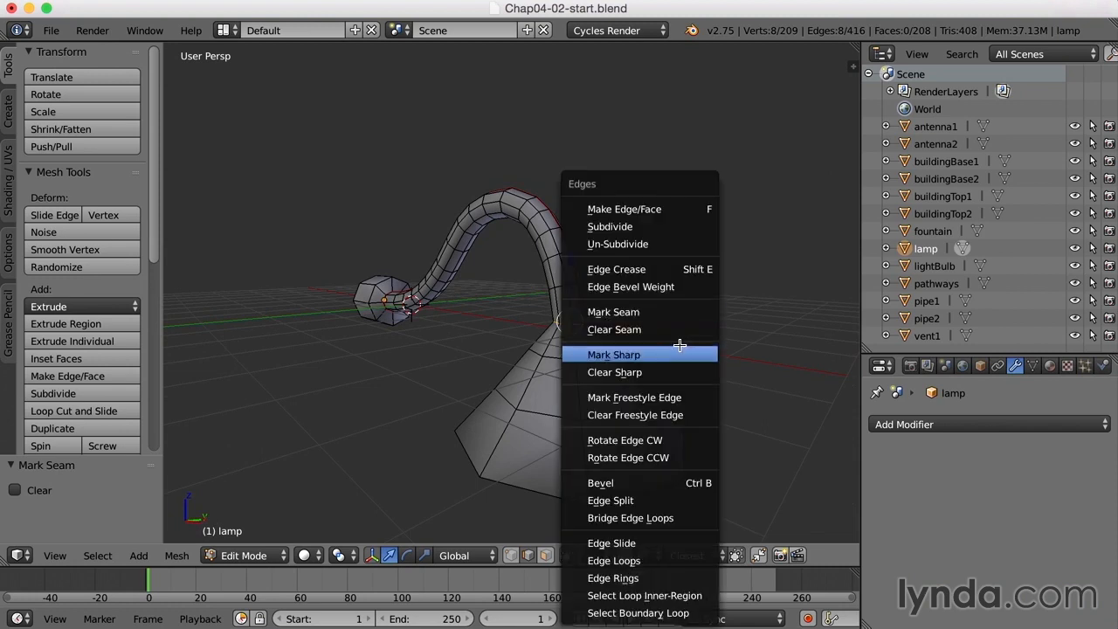
click(636, 312)
Mark the inner edge loop of the shade's rim as a seam, then clear the selection.
middle_drag(702, 455, 680, 377)
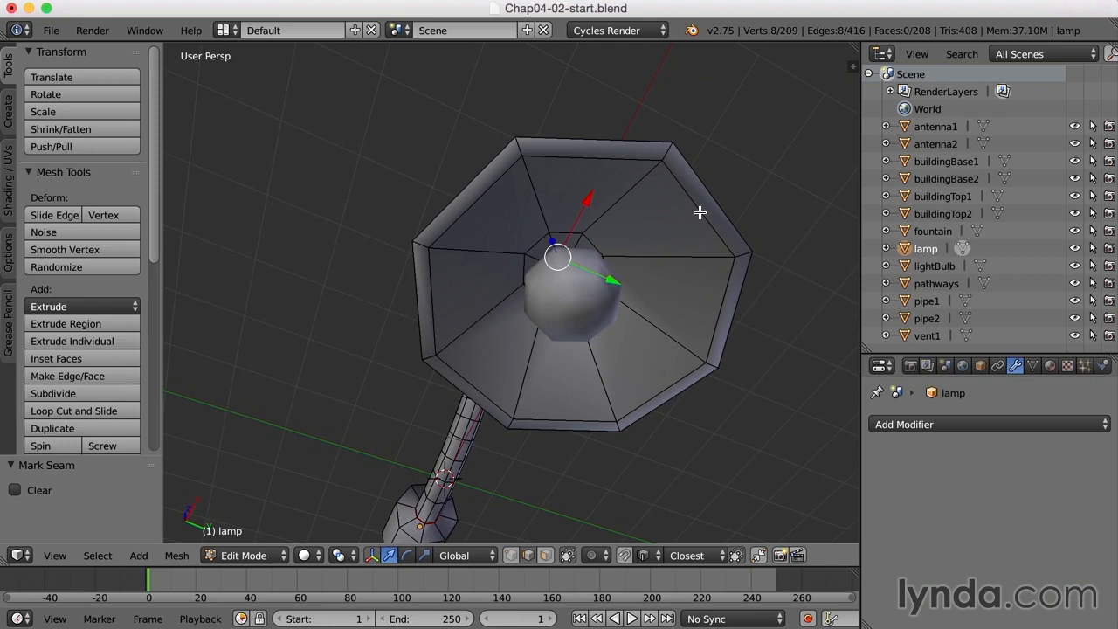
key(a)
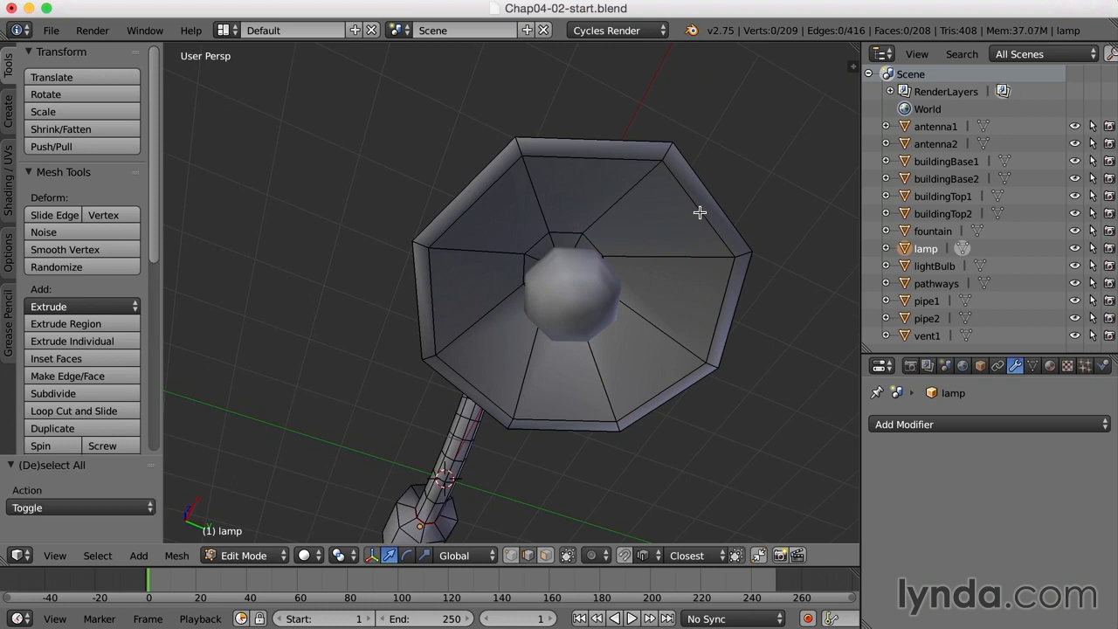
alt+right_click(700, 207)
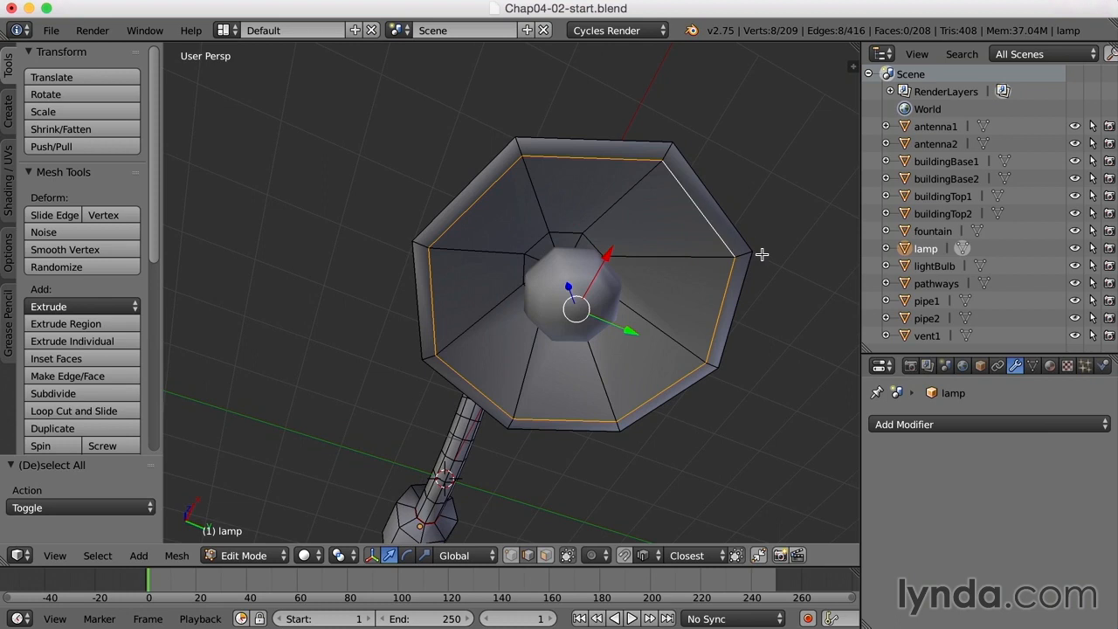
key(ctrl+e)
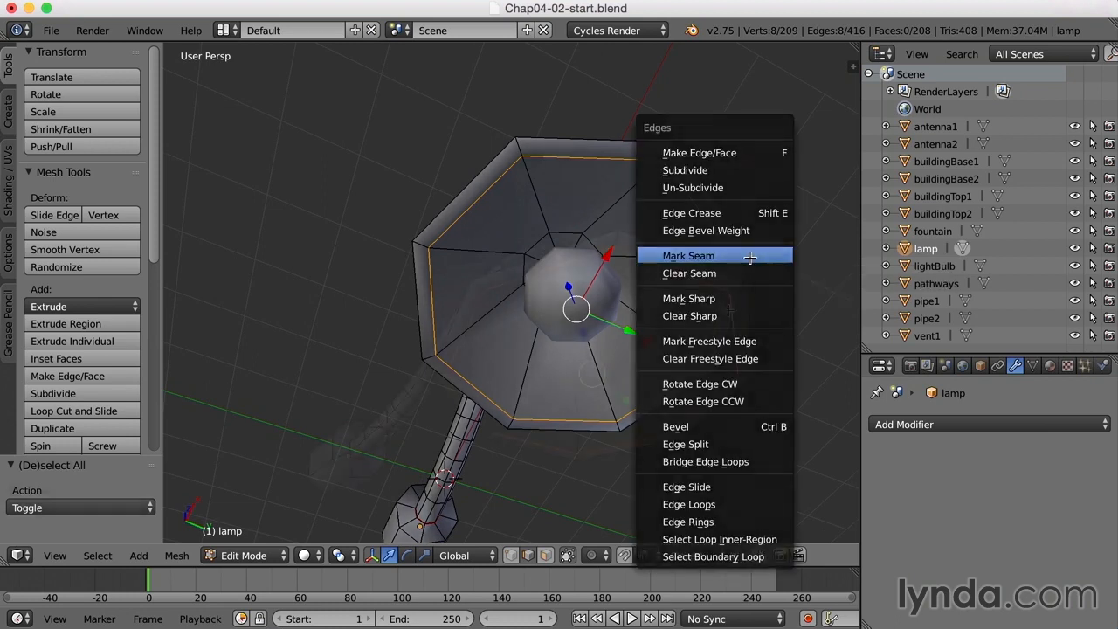
click(739, 253)
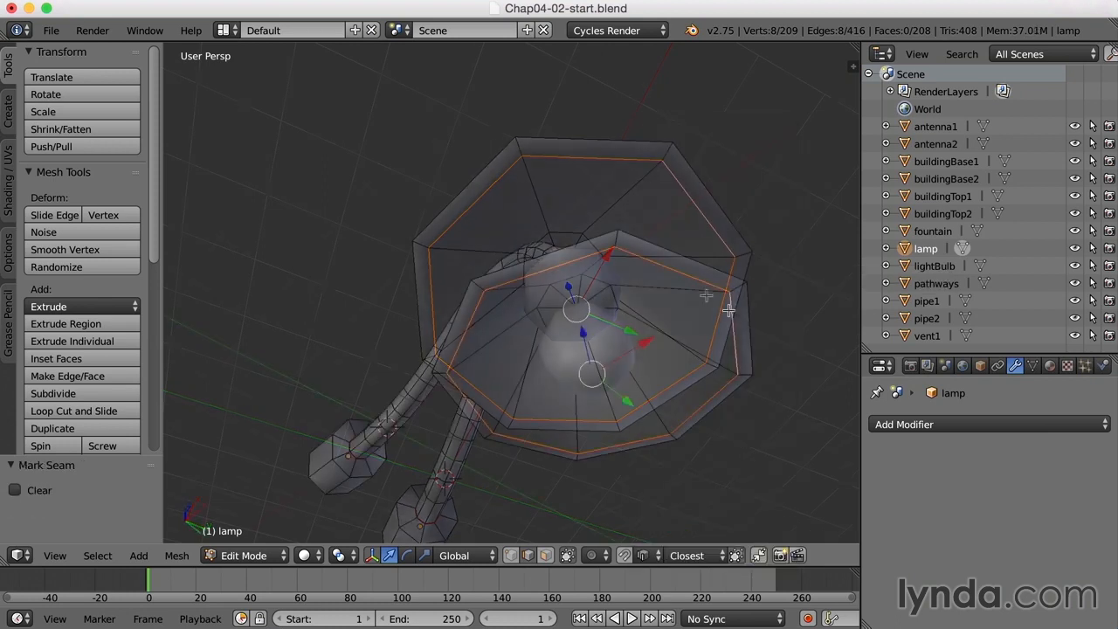
key(a)
middle_drag(729, 309, 646, 364)
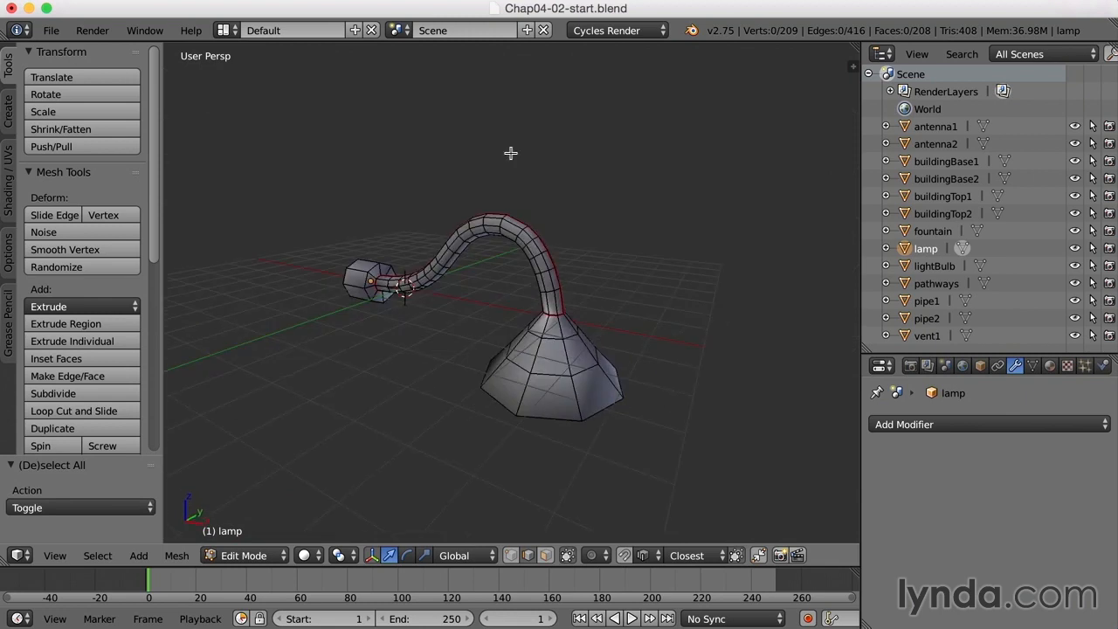
In the UV Editing layout, unwrap the entire lamp mesh along its seams and return to Object Mode.
click(225, 30)
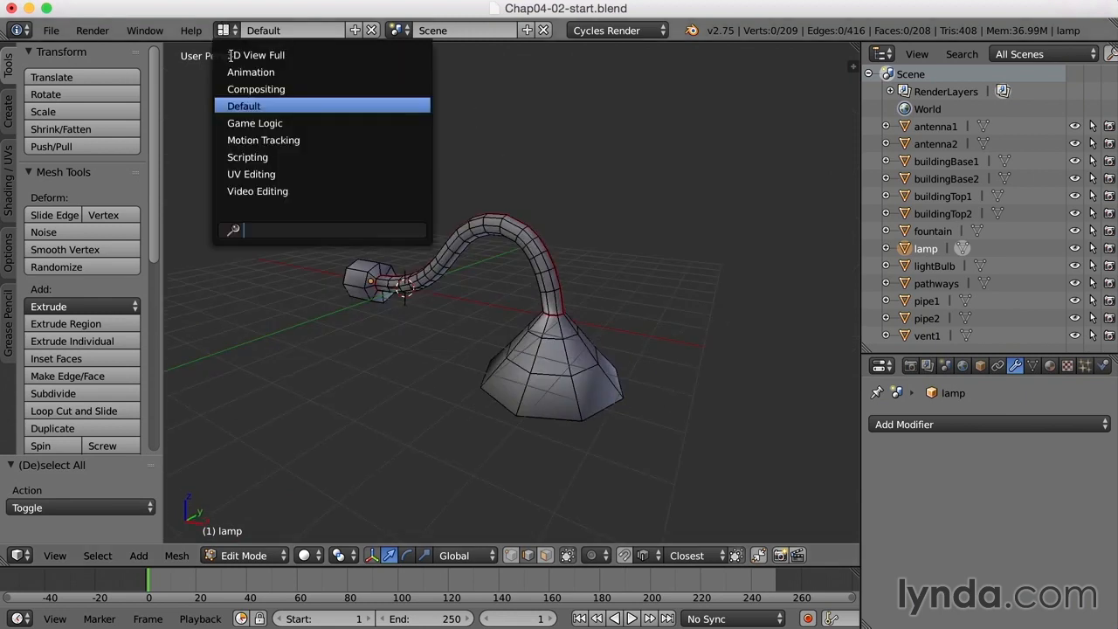
click(270, 174)
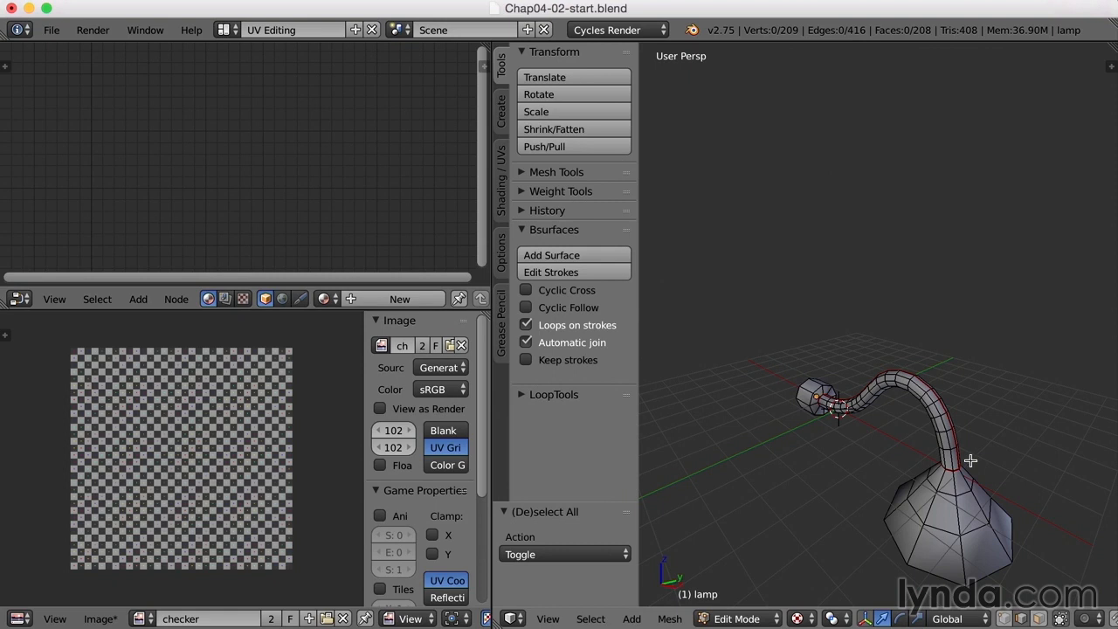
key(a)
middle_drag(971, 460, 934, 425)
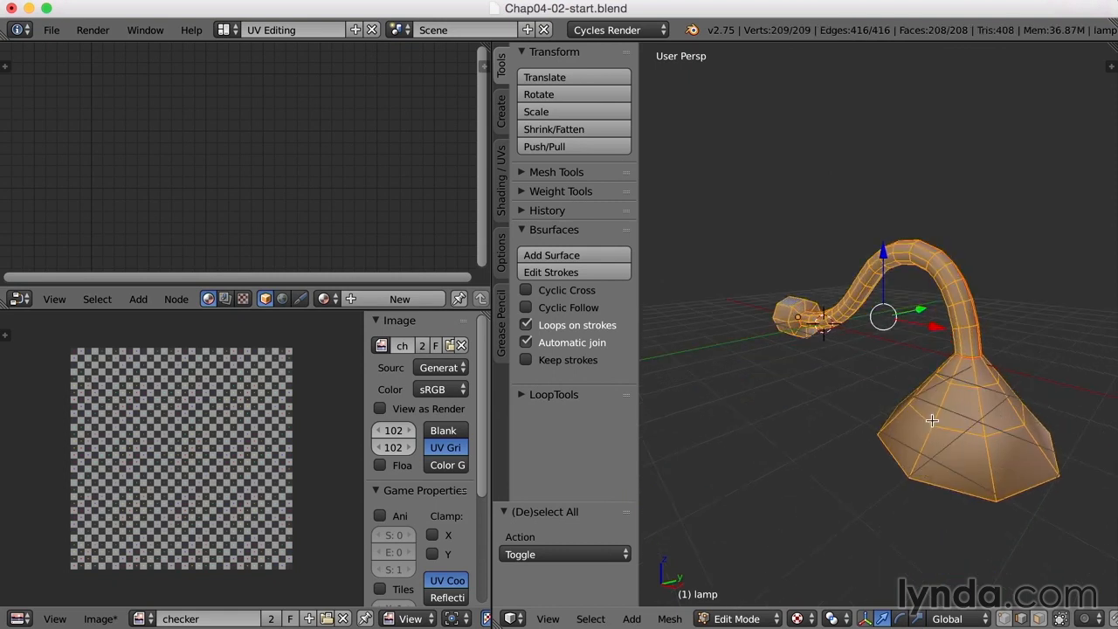
key(u)
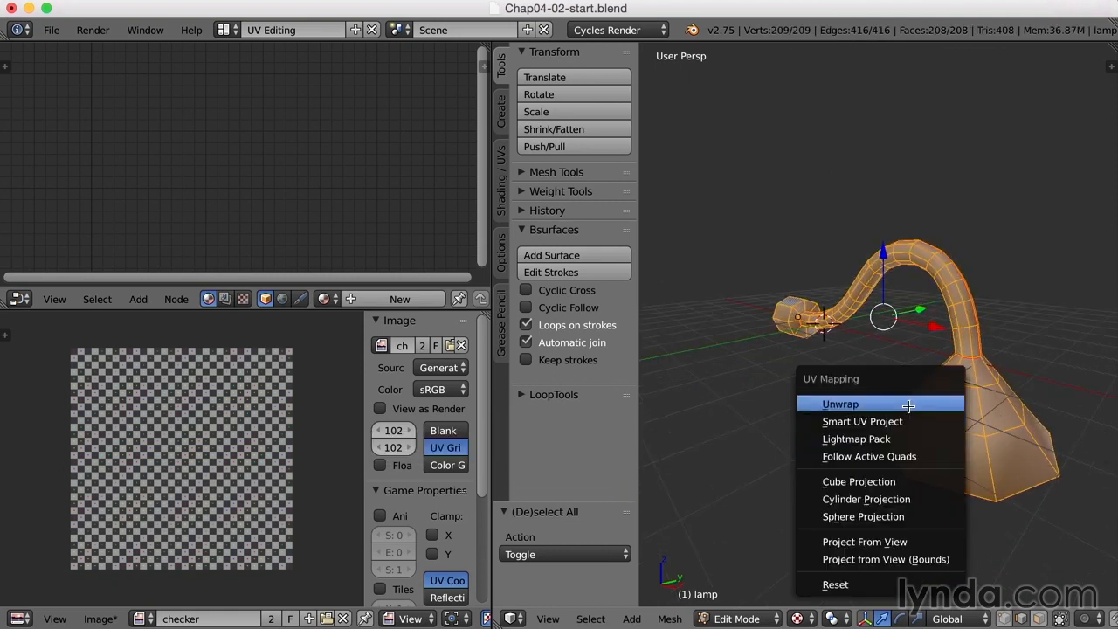
click(909, 406)
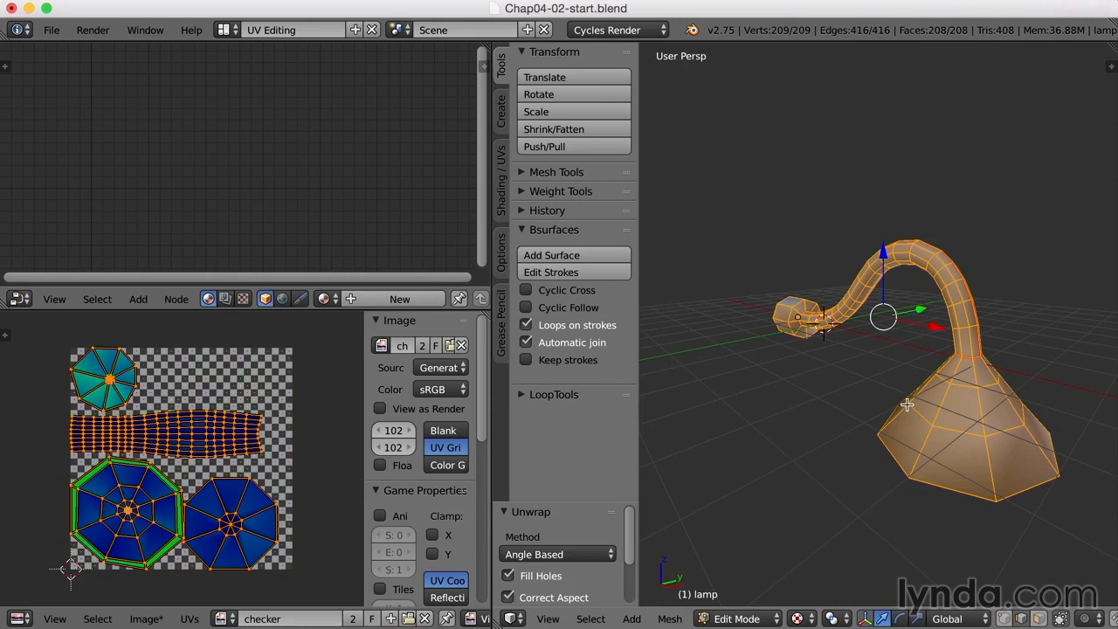
key(Tab)
middle_drag(856, 416, 873, 415)
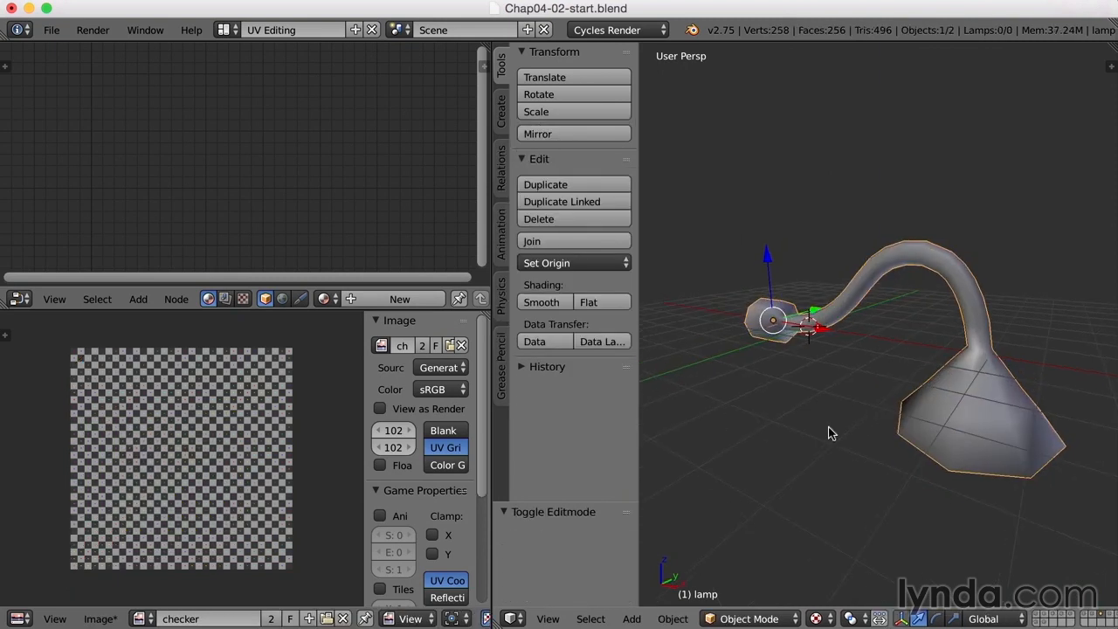
Assign the existing checker material to the lamp and examine the checker pattern around the arm and wall base.
click(328, 300)
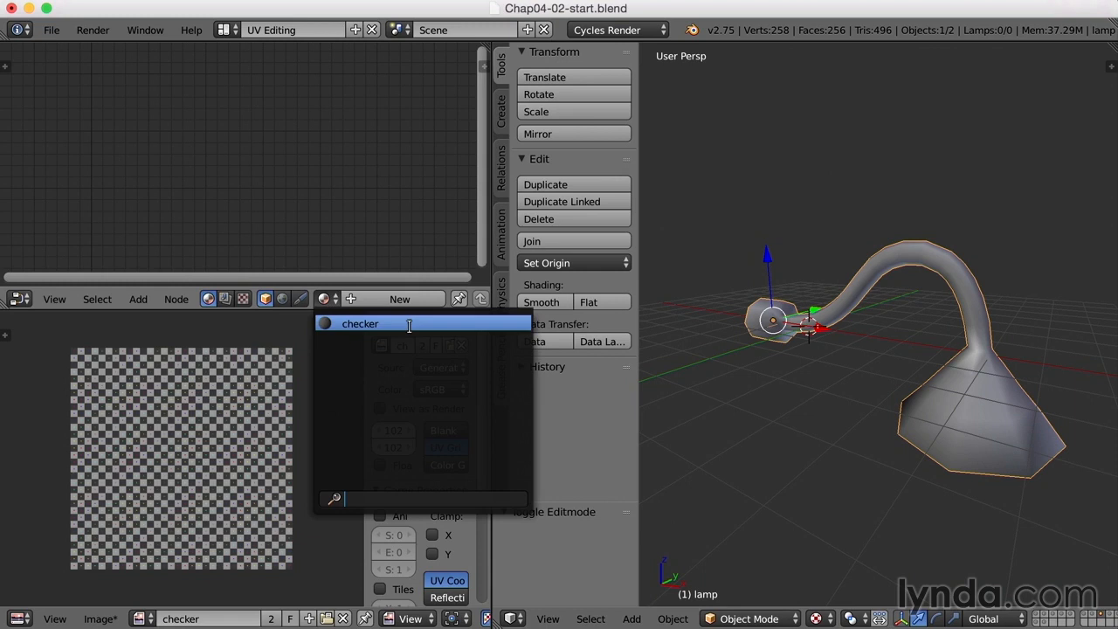
click(409, 324)
middle_drag(869, 444, 930, 439)
scroll(910, 449, up, 2)
scroll(941, 412, down, 2)
middle_drag(878, 411, 895, 353)
scroll(860, 437, up, 1)
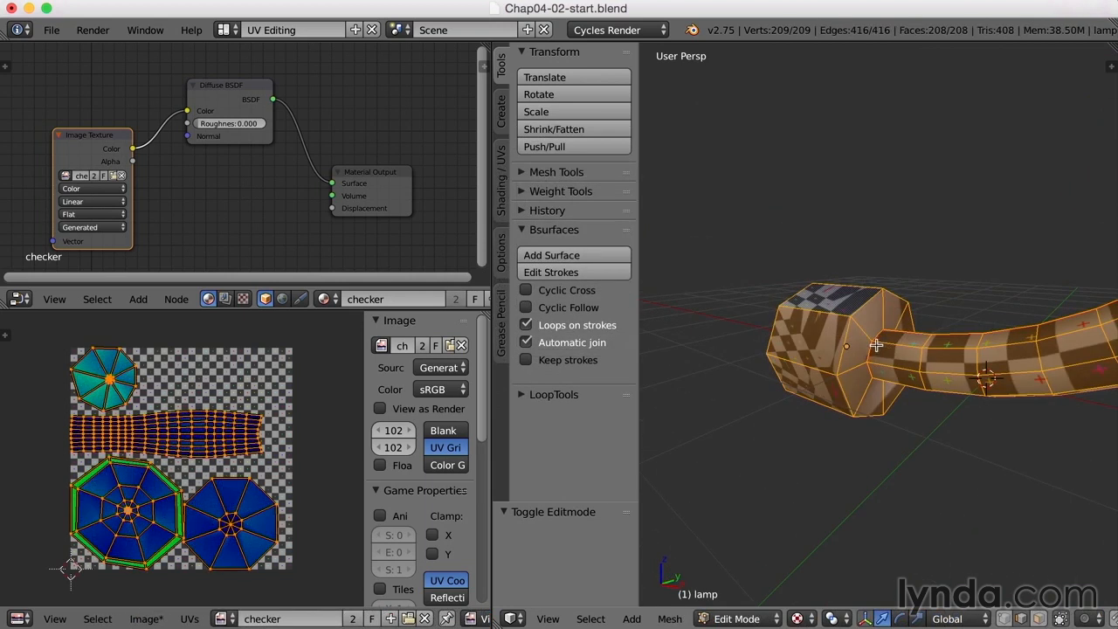
Mark the two connected edges running lengthwise along the side of the lamp's wall base, in line with the arm's seam, as a seam.
key(a)
right_click(892, 316)
middle_drag(892, 316, 893, 289)
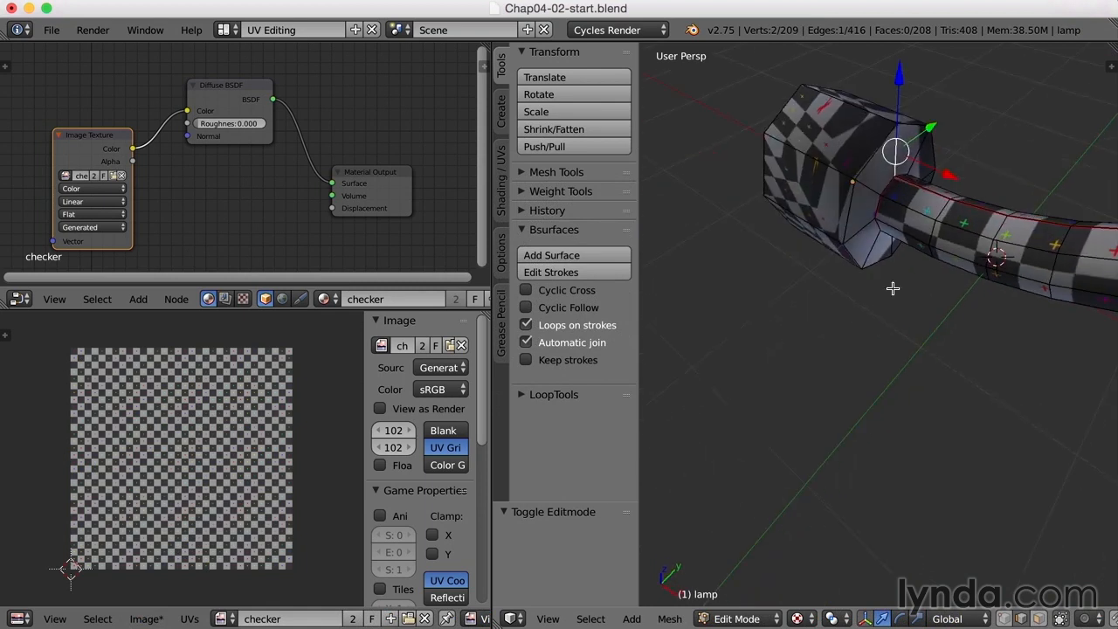
shift+right_click(896, 150)
middle_drag(927, 201, 935, 194)
key(ctrl+e)
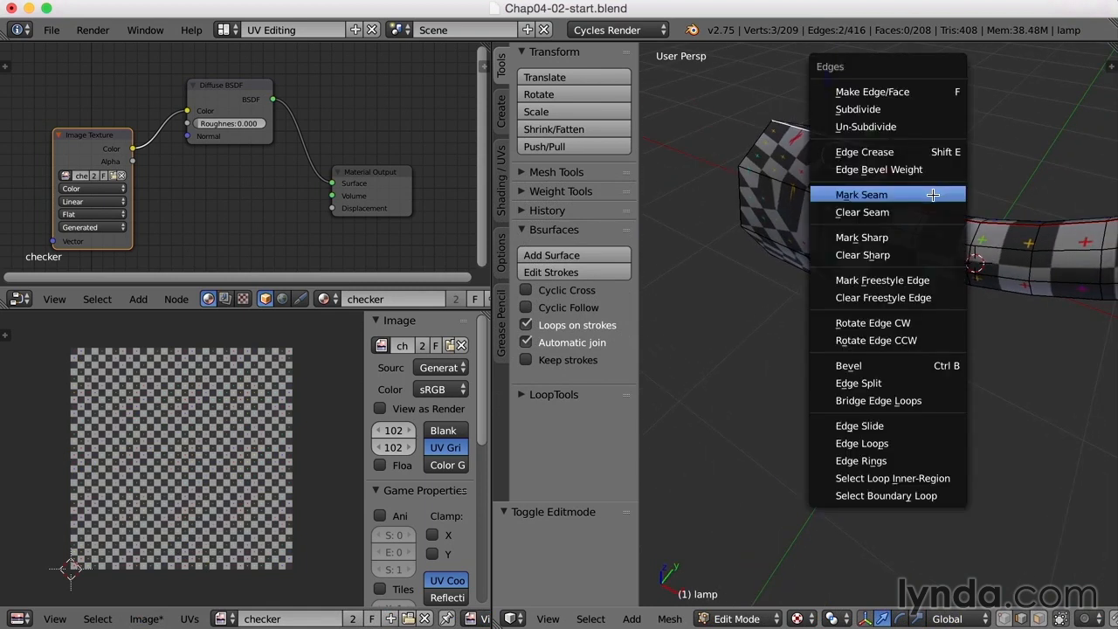
click(900, 194)
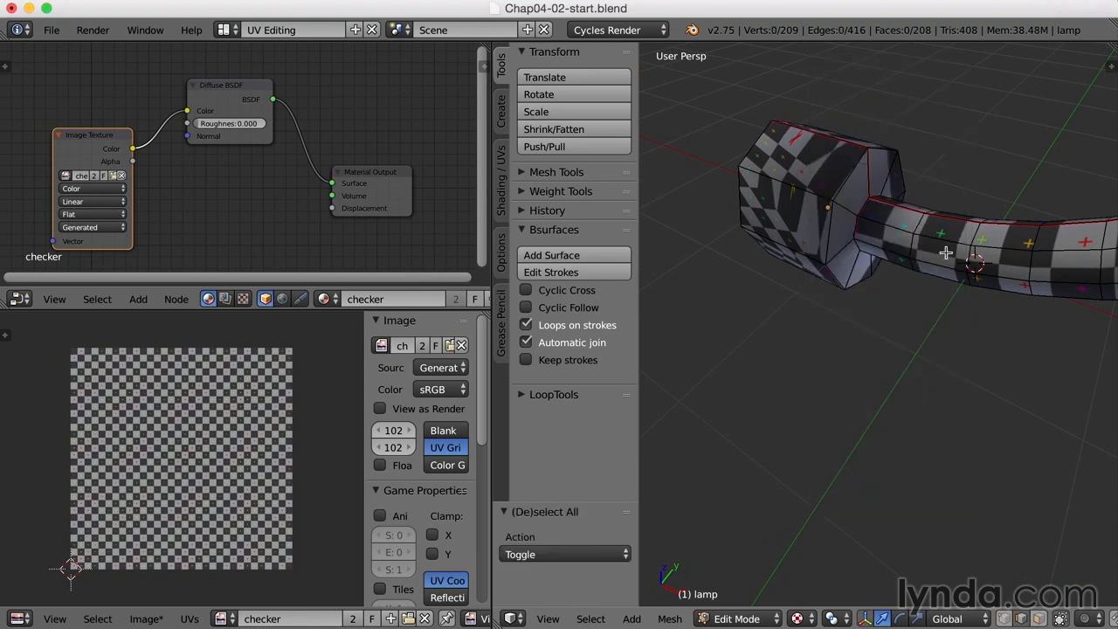
Unwrap the entire lamp mesh again with the added wall base seam and check the checker pattern on the base.
key(a)
scroll(926, 255, down, 6)
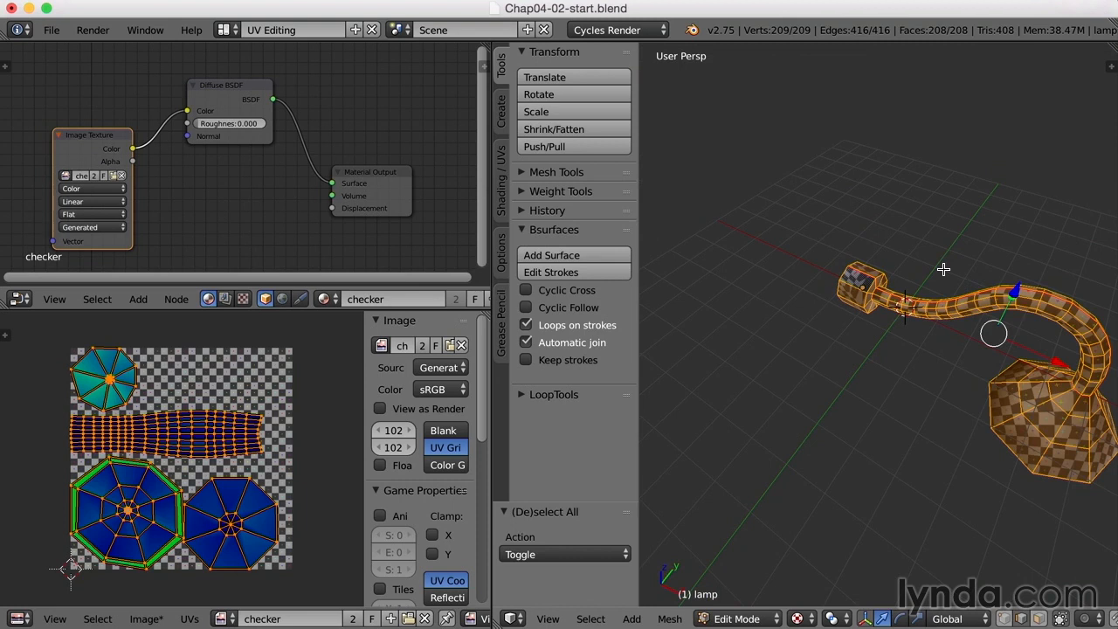
key(u)
click(942, 269)
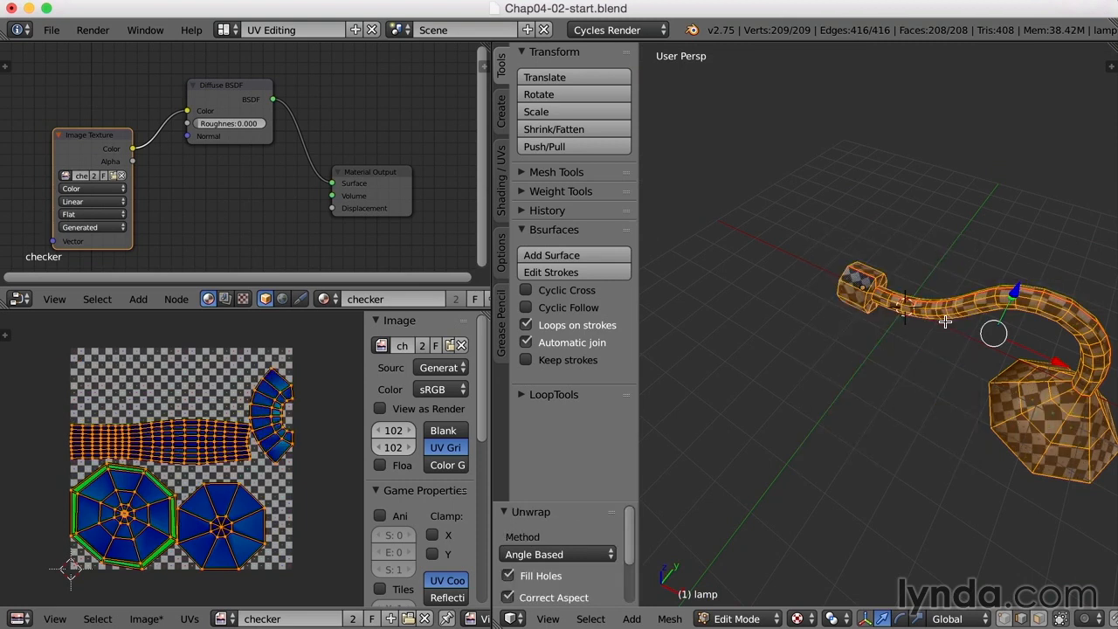
scroll(945, 321, up, 5)
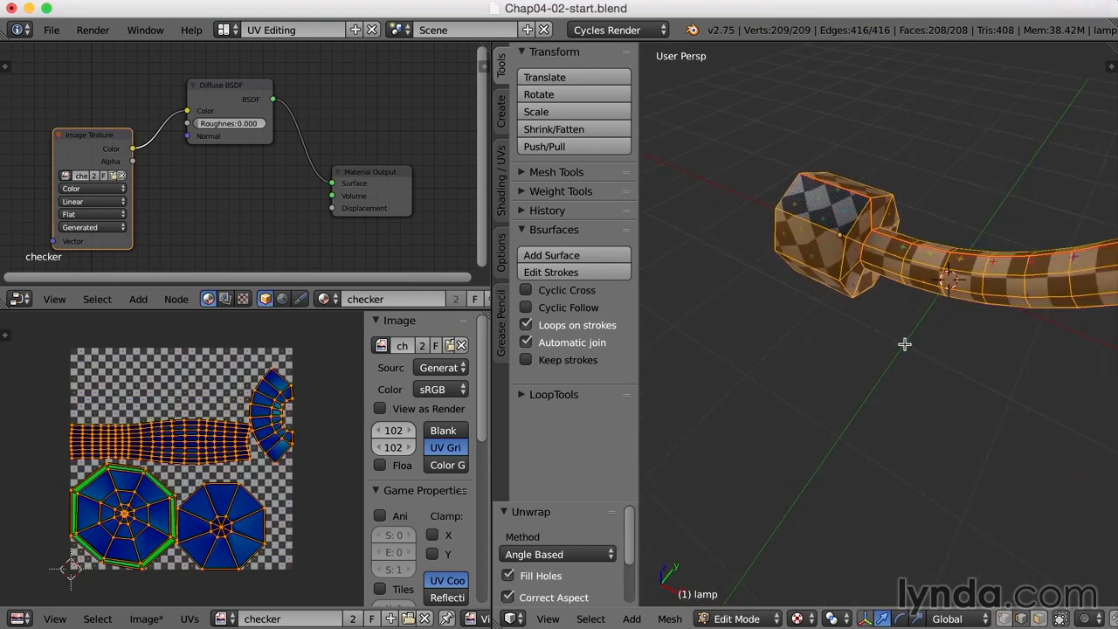